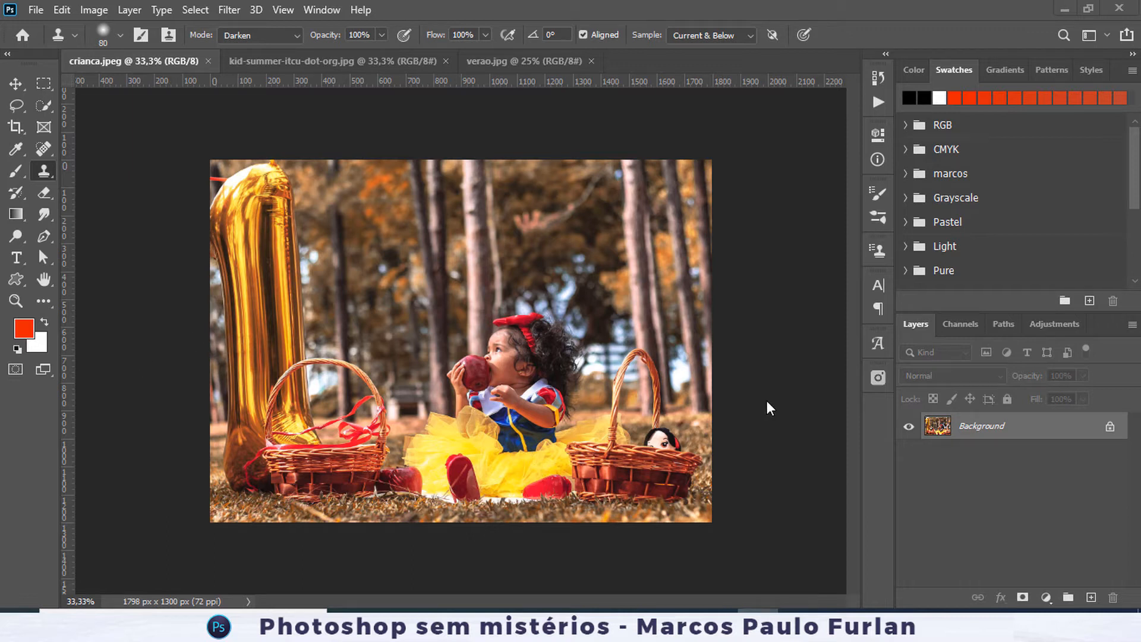
Check the available colour modes for crianca.jpeg and display its list of channels.
click(101, 9)
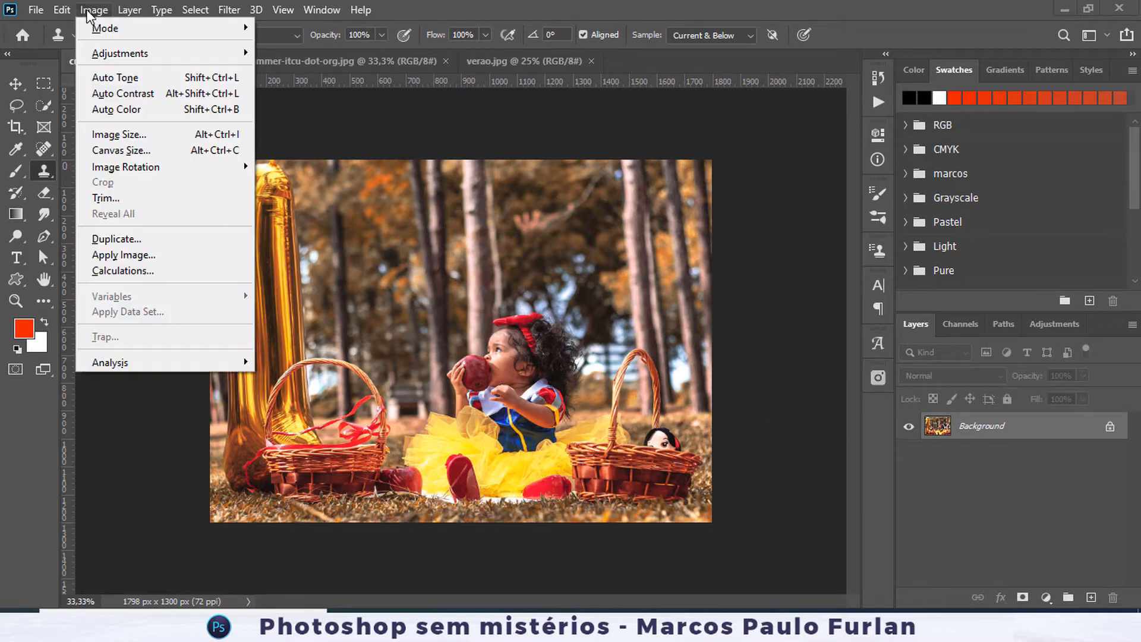
mouse_move(98, 31)
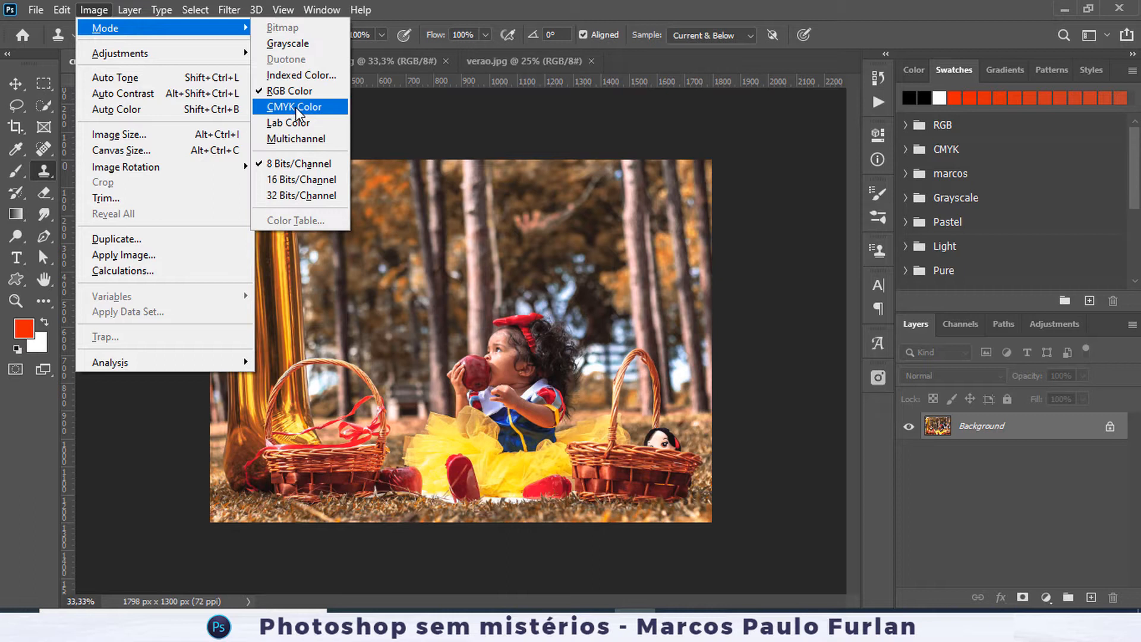
click(773, 331)
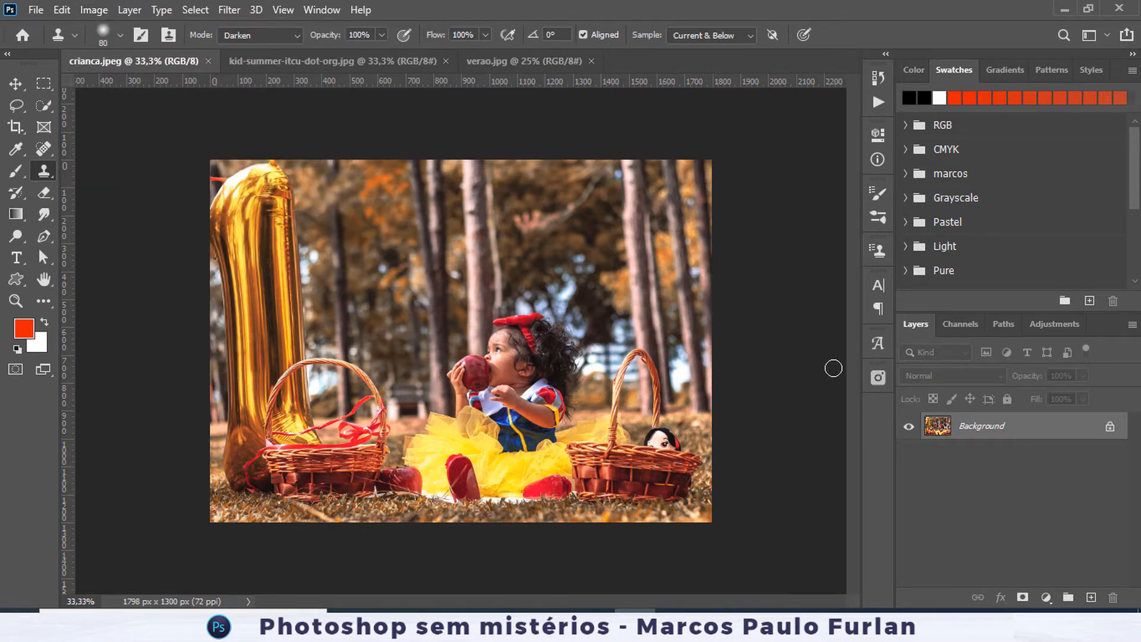
click(956, 324)
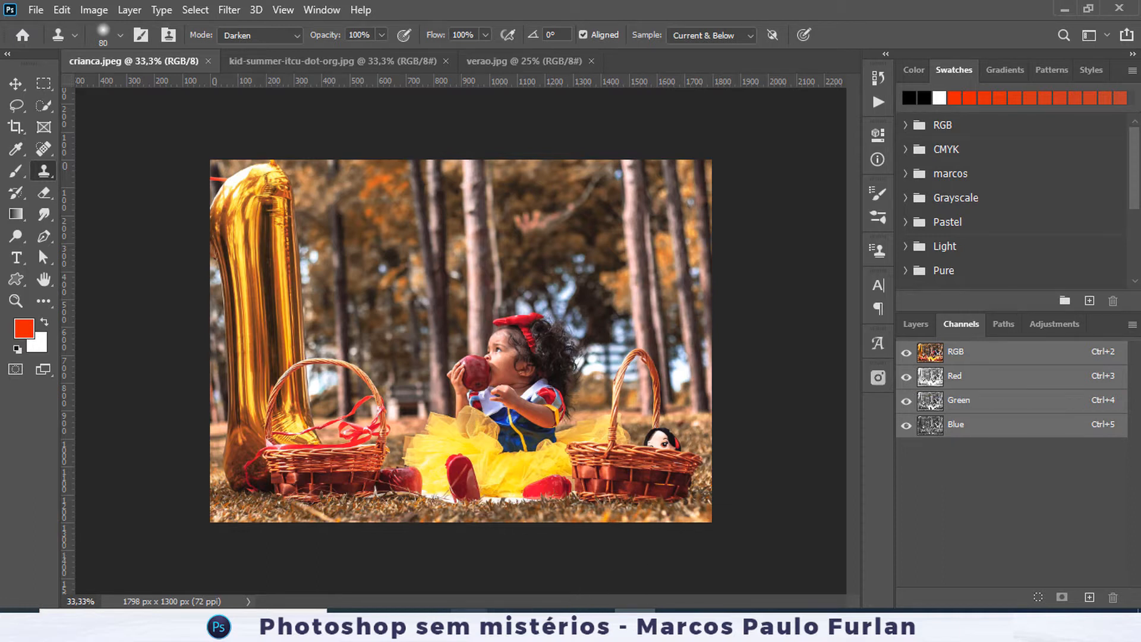
mouse_move(472, 624)
click(392, 546)
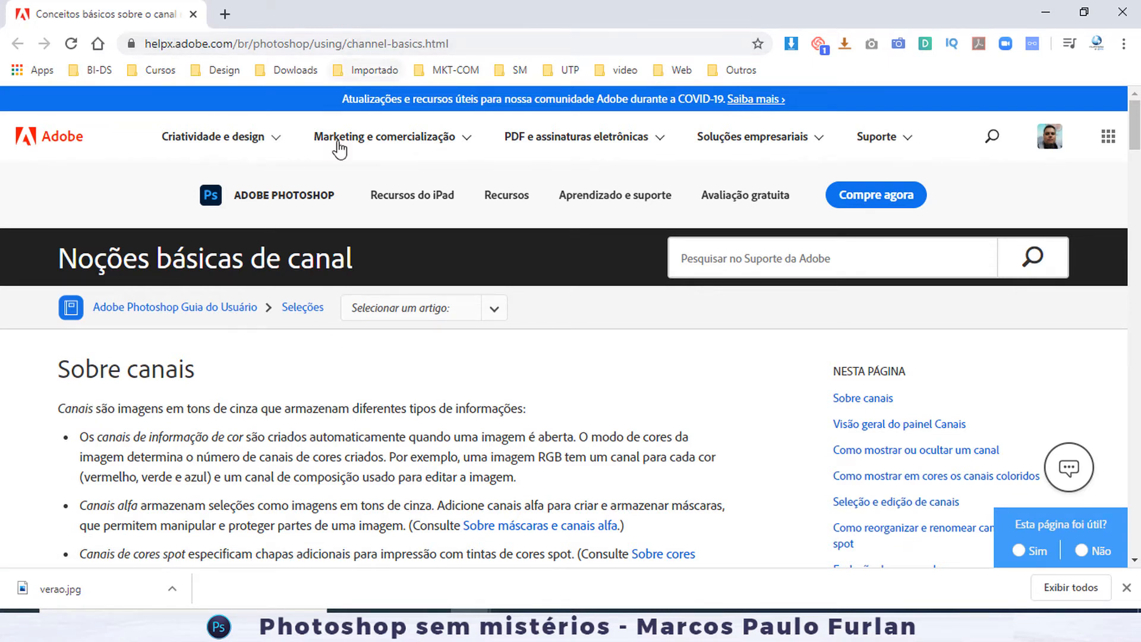
scroll(349, 194, down, 1)
scroll(349, 193, down, 3)
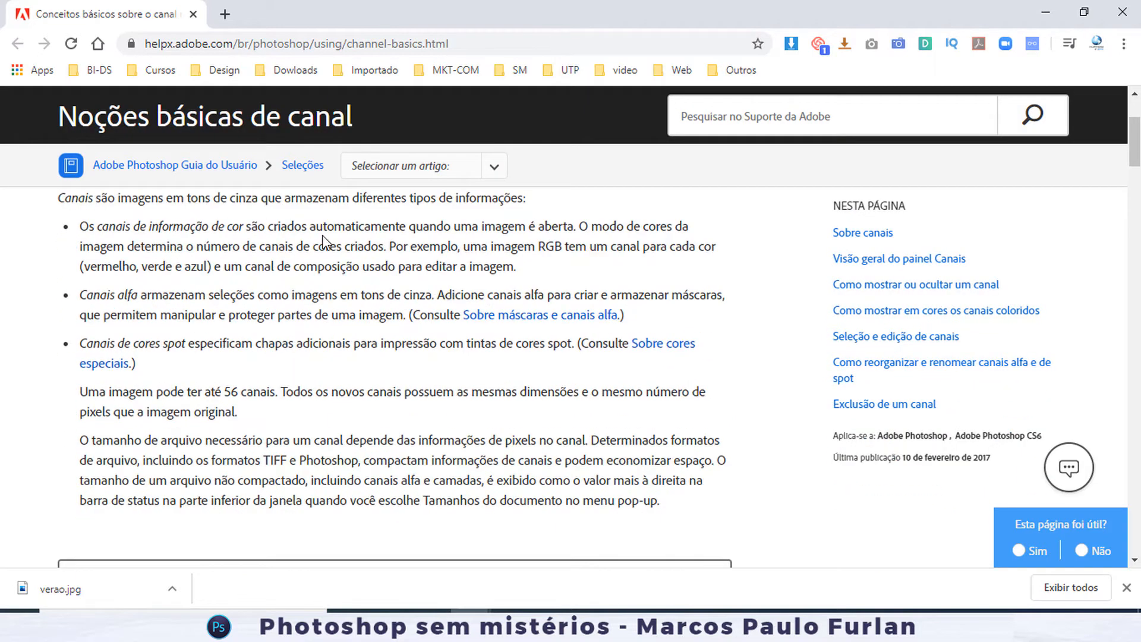
scroll(325, 243, up, 1)
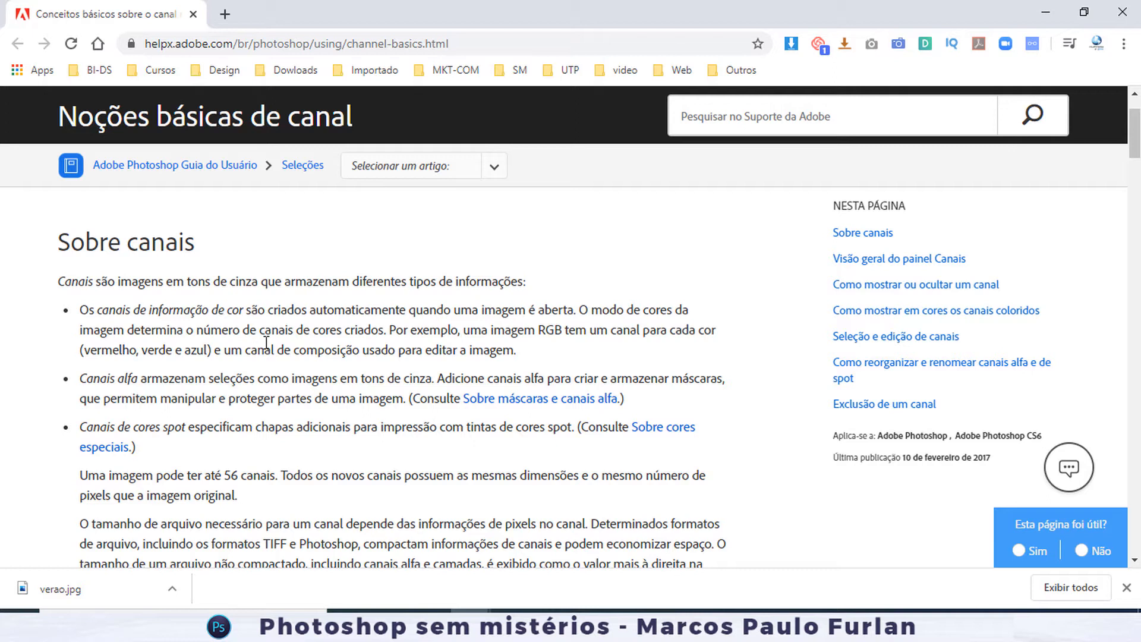
scroll(173, 366, down, 1)
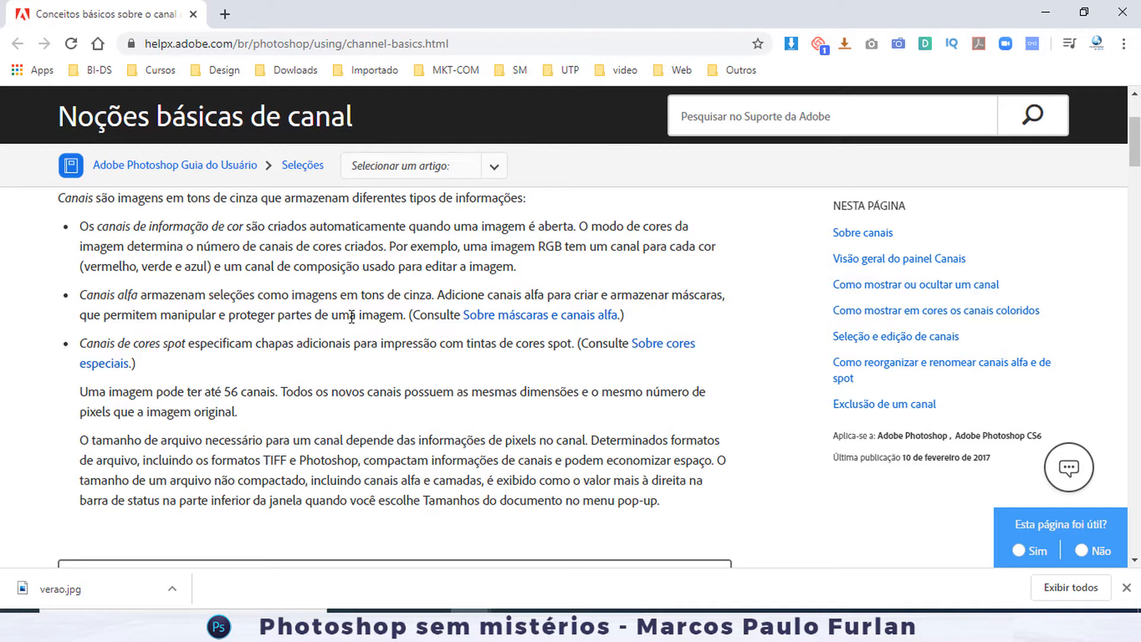
scroll(392, 314, down, 1)
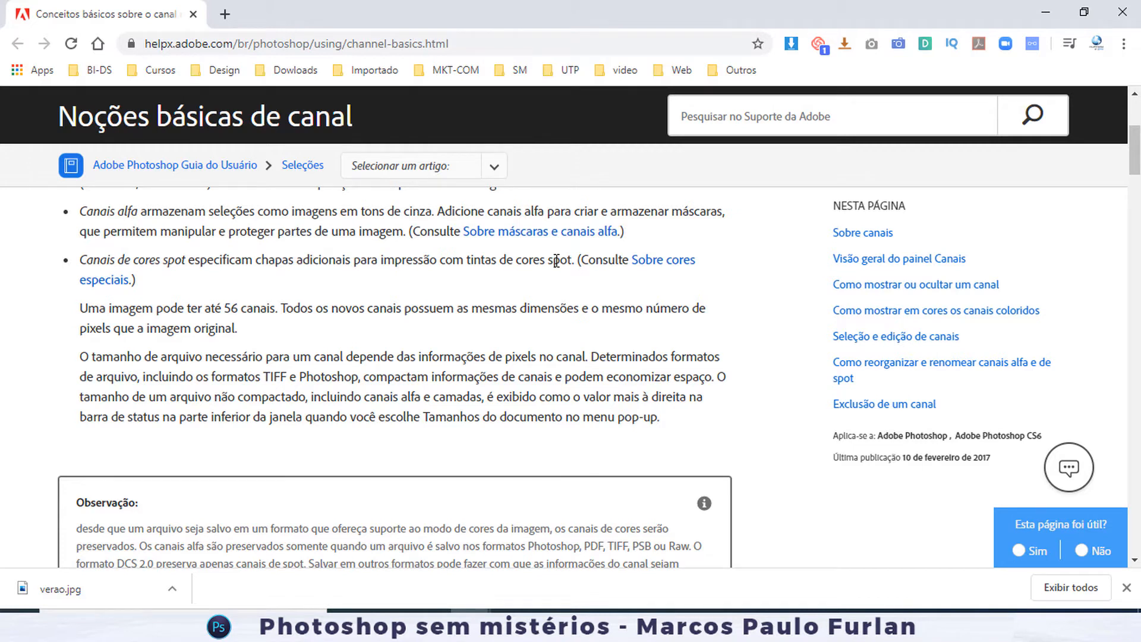
scroll(556, 262, down, 1)
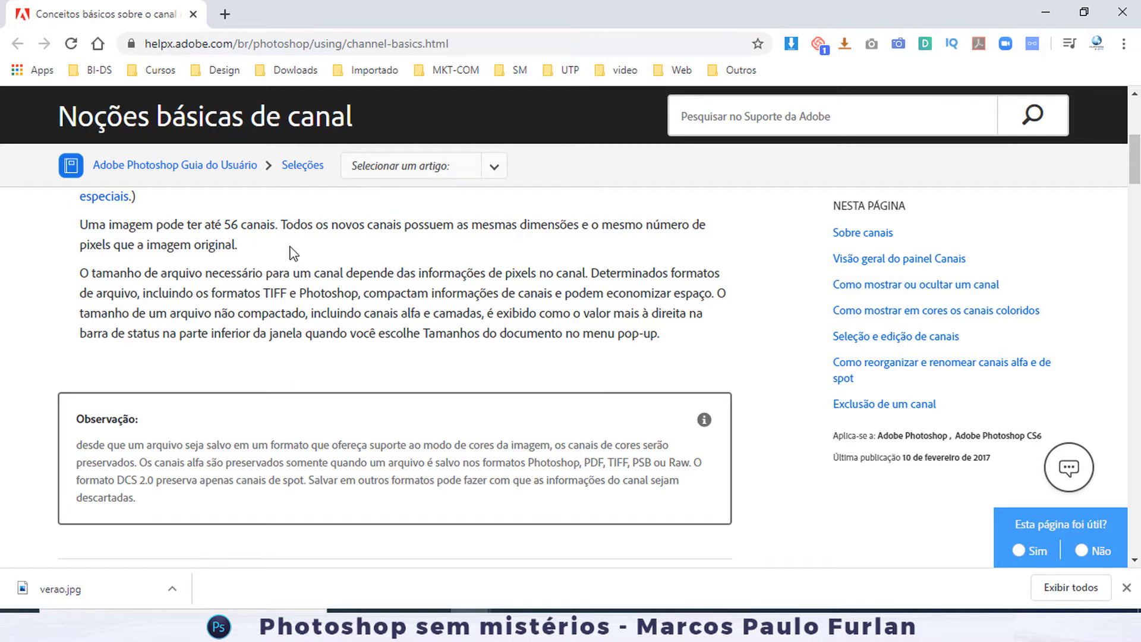
Skim the rest of the article on the Channels panel, showing channels in colour, and selecting and editing channels.
scroll(293, 250, down, 6)
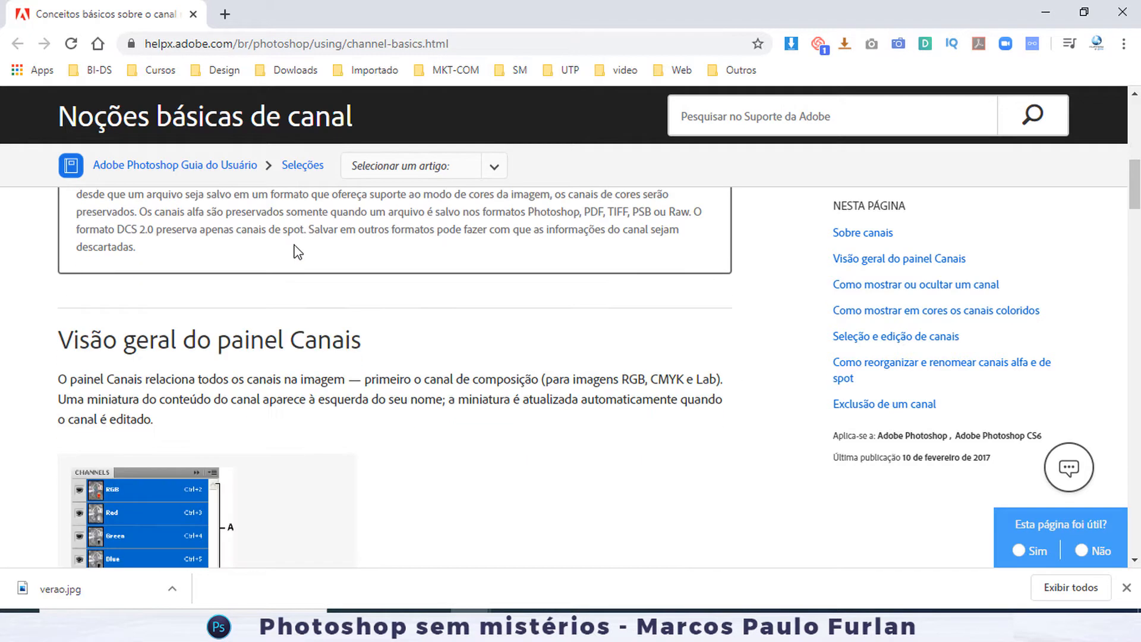
scroll(153, 337, down, 4)
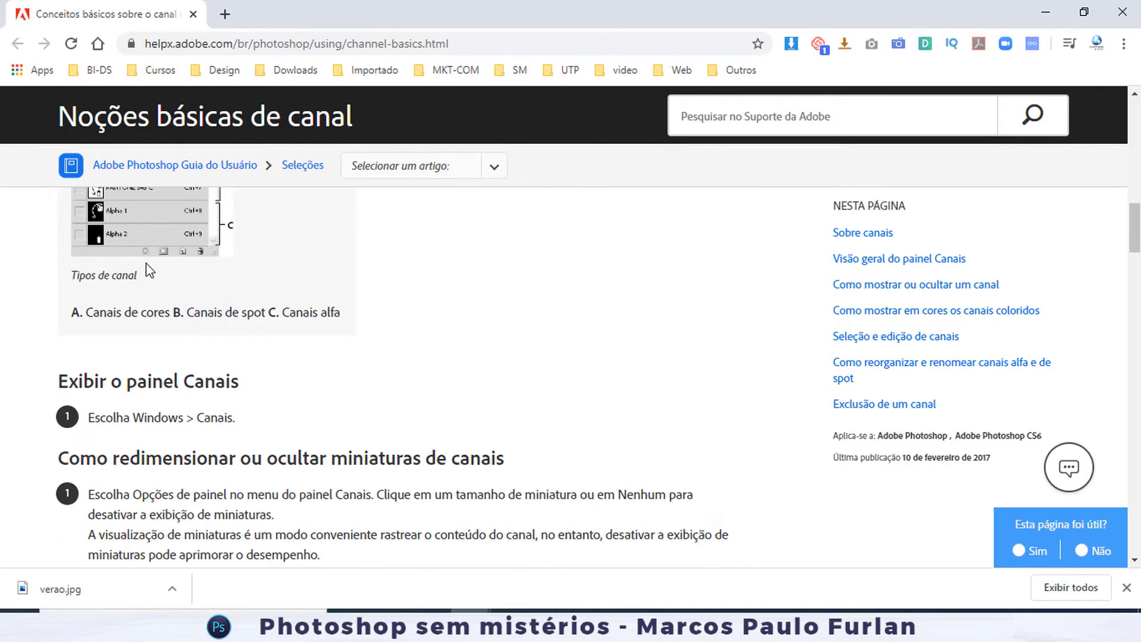
scroll(145, 245, up, 3)
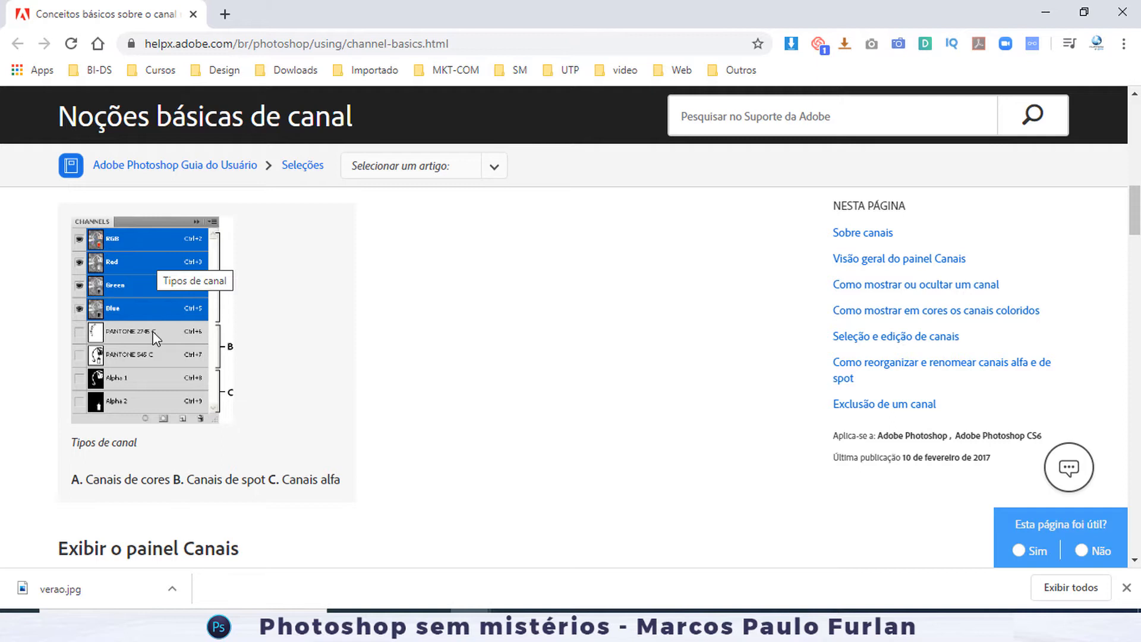
scroll(149, 390, down, 8)
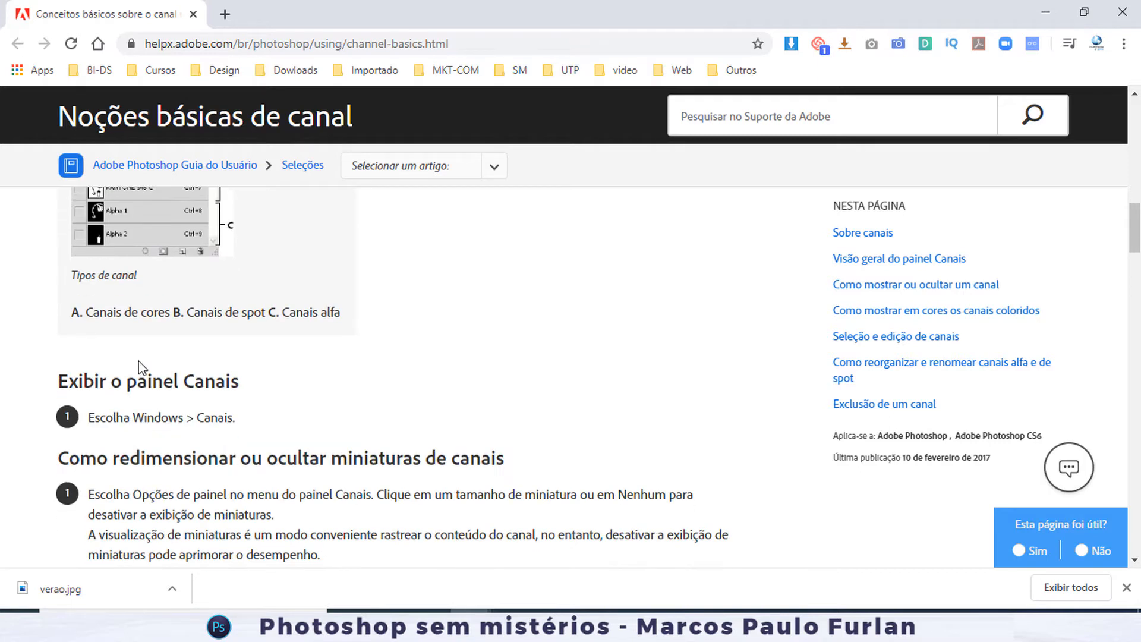
scroll(179, 246, down, 10)
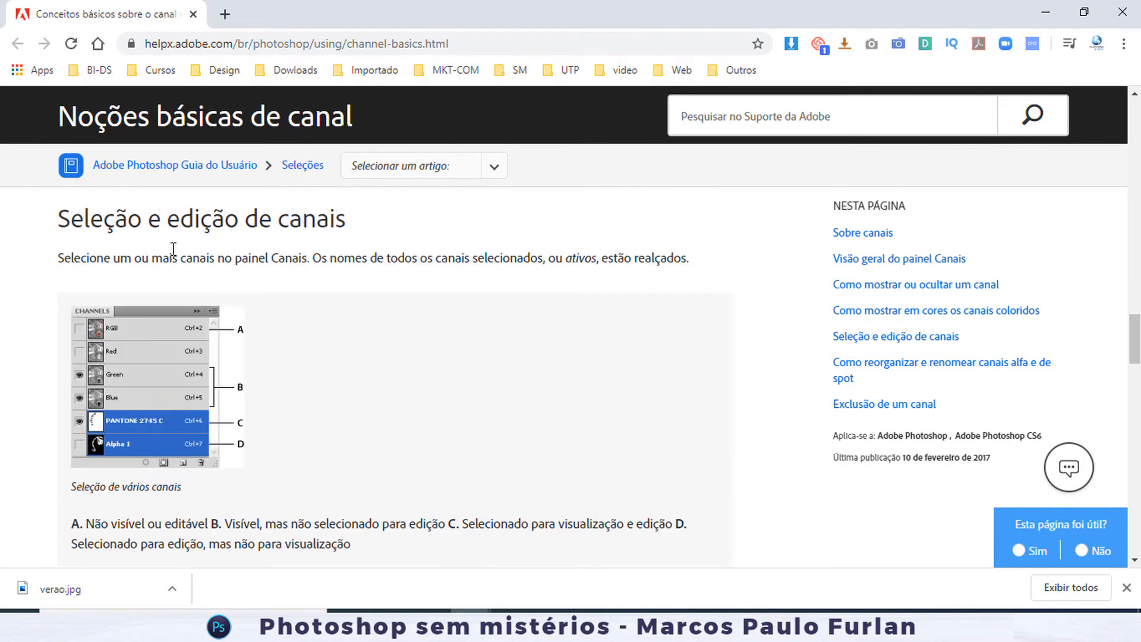
scroll(172, 268, down, 4)
scroll(167, 267, down, 20)
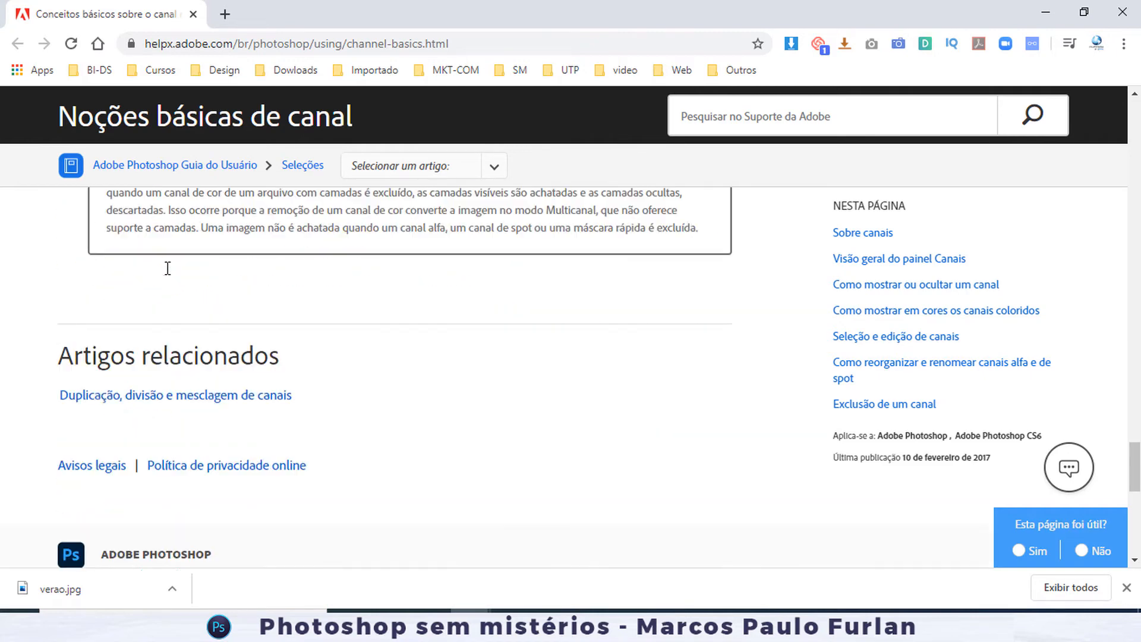
scroll(166, 267, up, 8)
scroll(153, 201, up, 20)
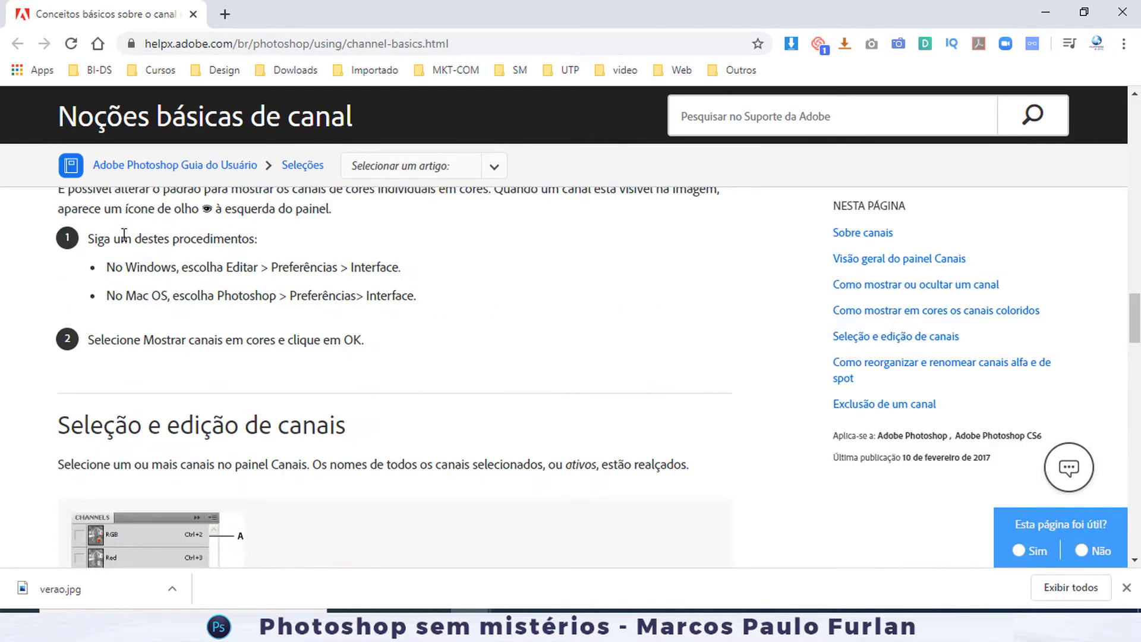
scroll(87, 209, up, 10)
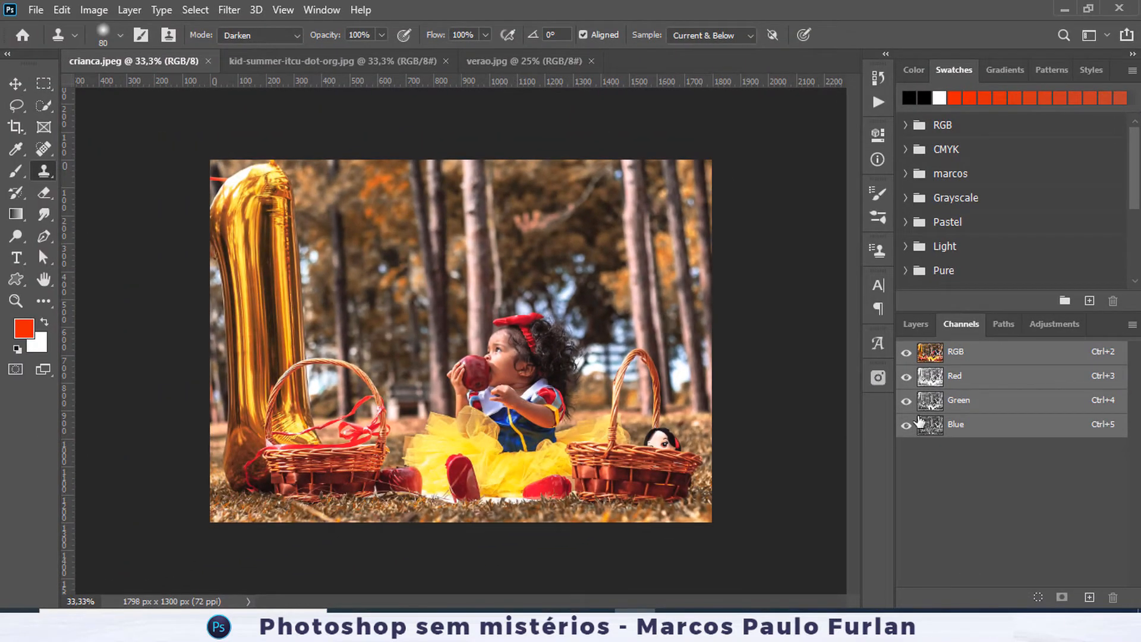
Switch back to Photoshop and compare crianca.jpeg with different combinations of its Red, Green and Blue channels visible.
click(905, 376)
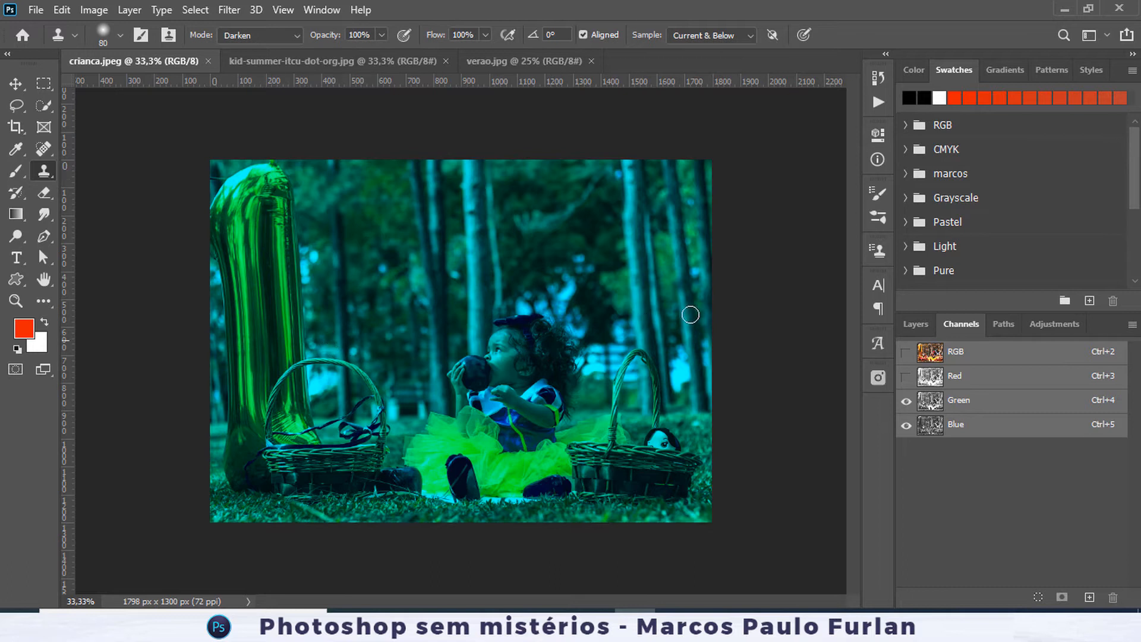
click(905, 401)
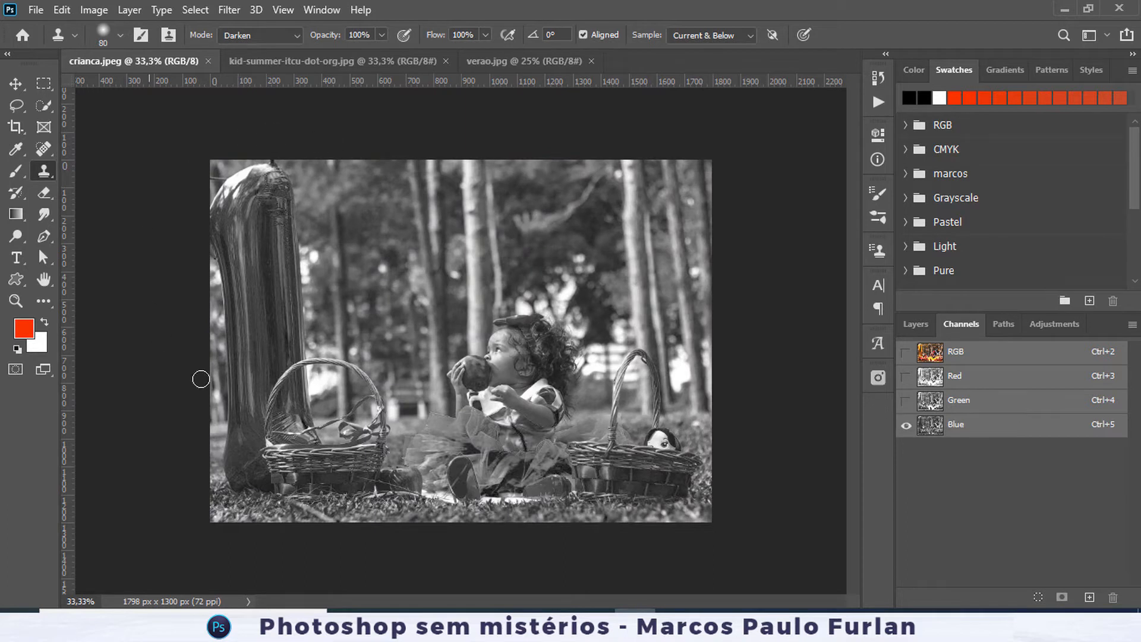
click(905, 377)
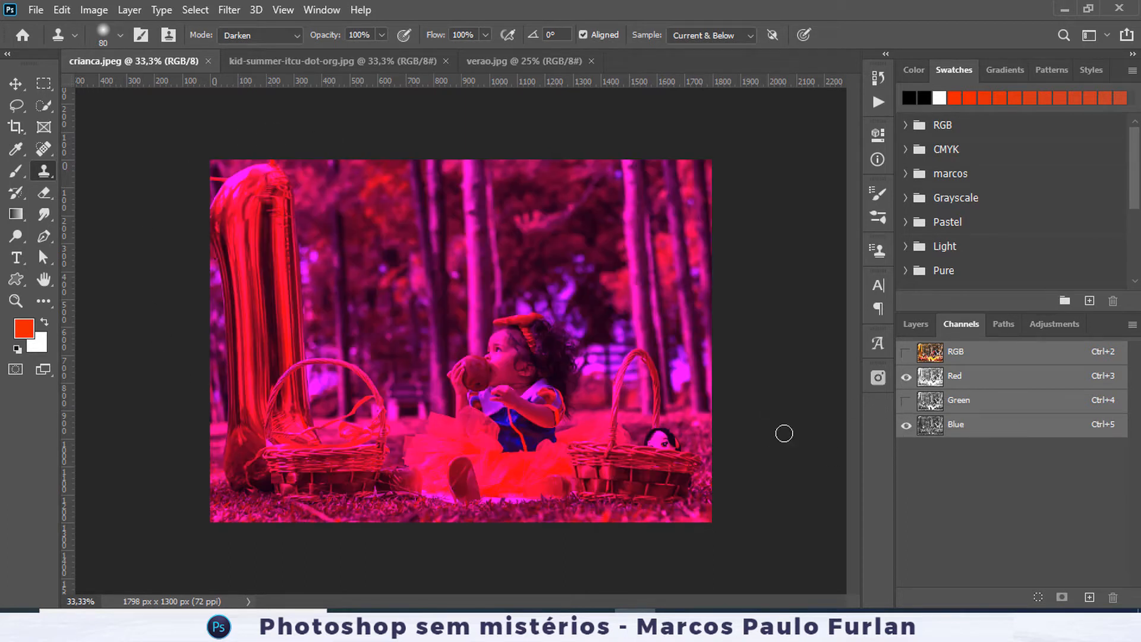
click(906, 425)
click(905, 401)
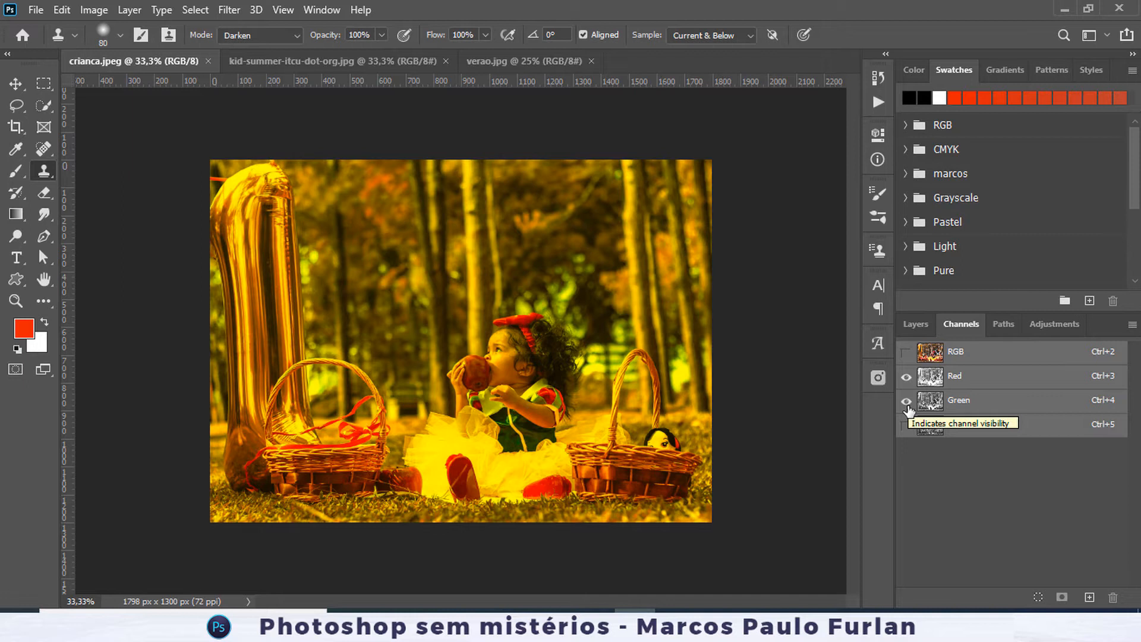
Close crianca.jpeg and duplicate the Background layer of verao.jpg.
click(208, 61)
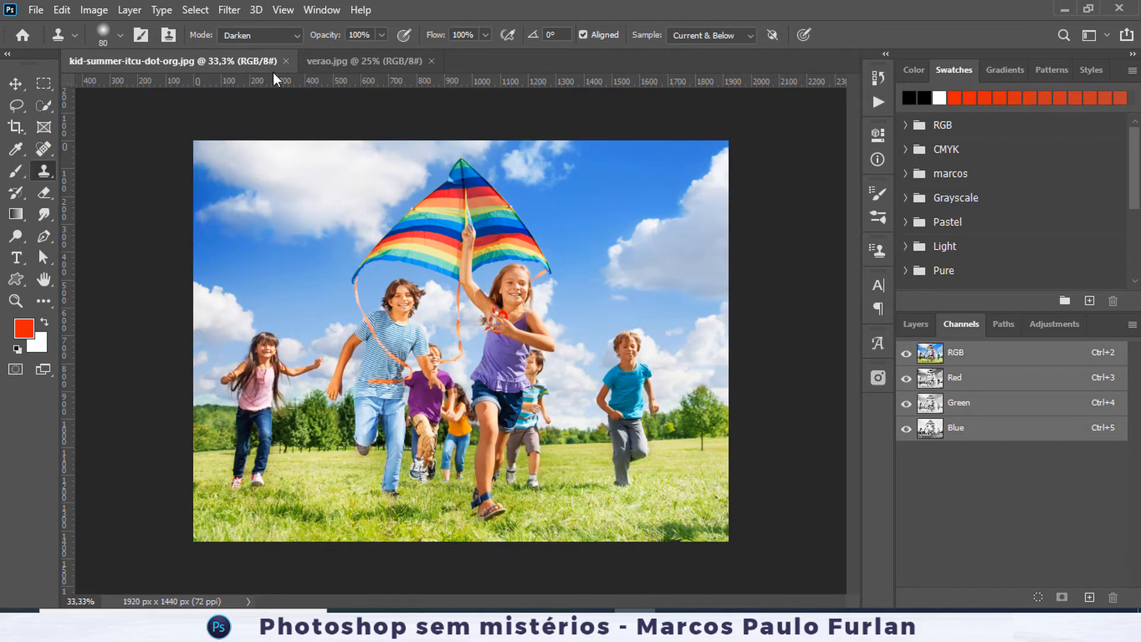
click(334, 62)
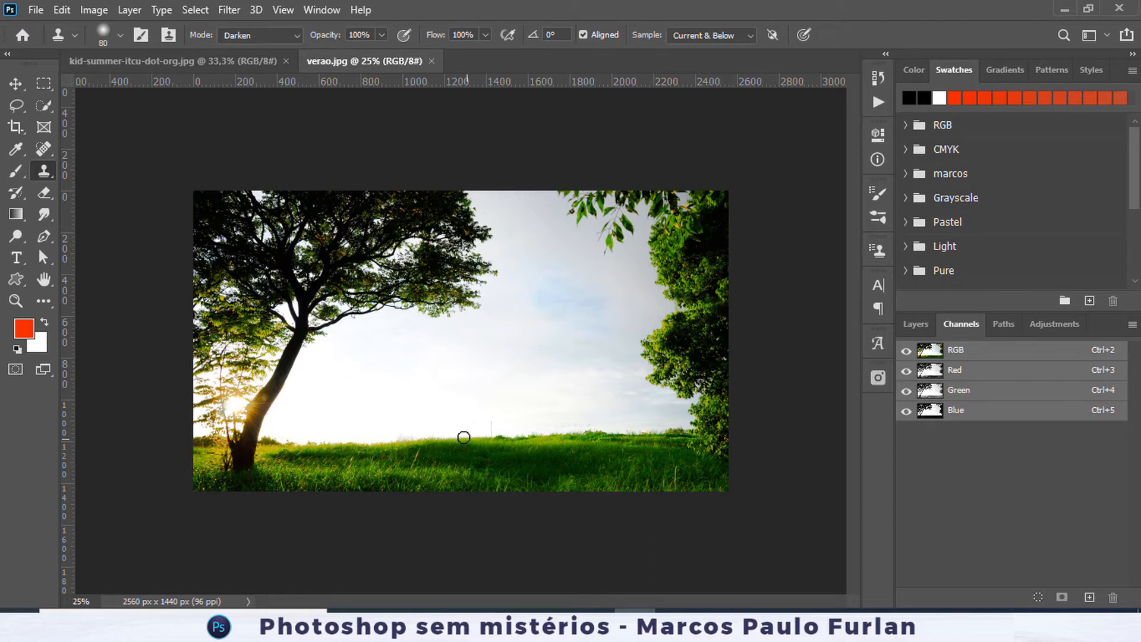
click(918, 325)
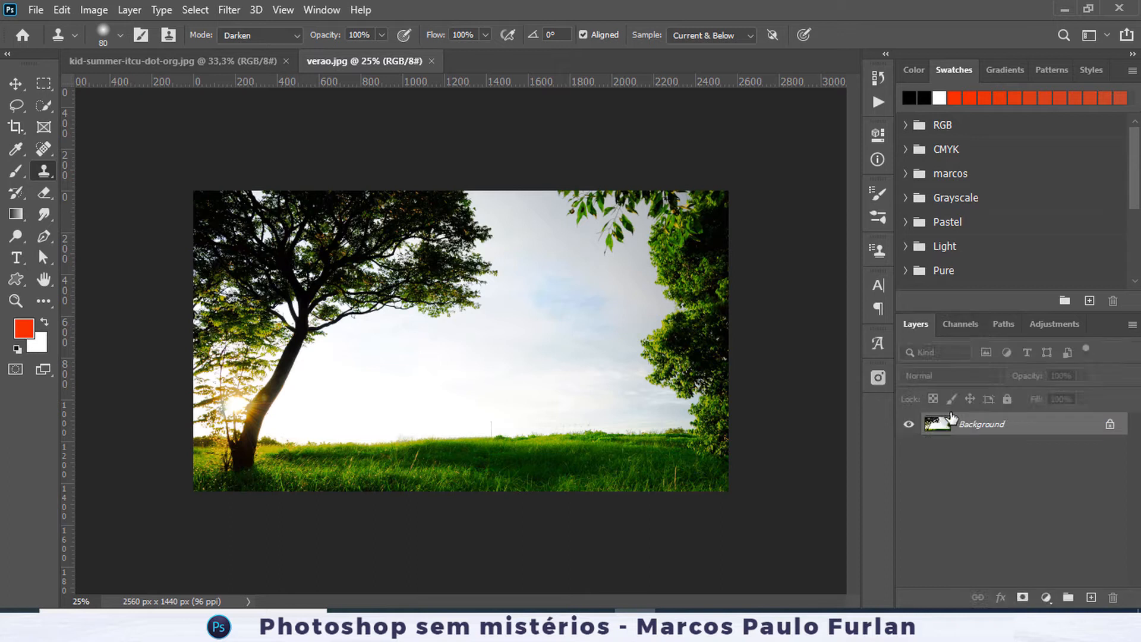
key(ctrl+j)
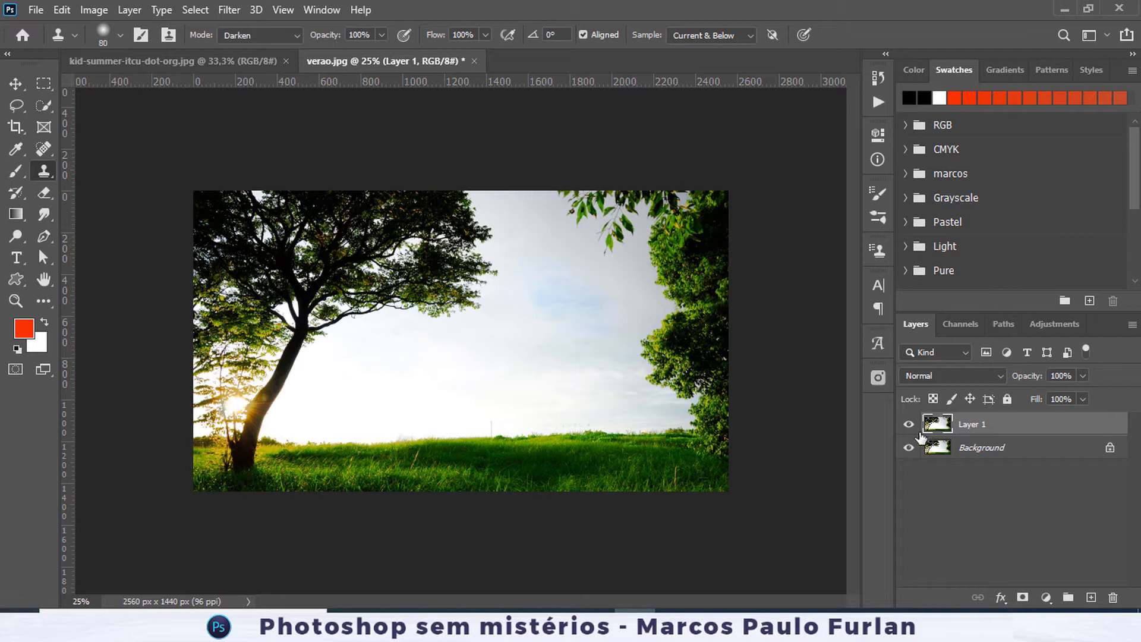
Compare the contrast between trees and sky in the Blue, Red and Green channels of verao.jpg by isolating each.
click(948, 324)
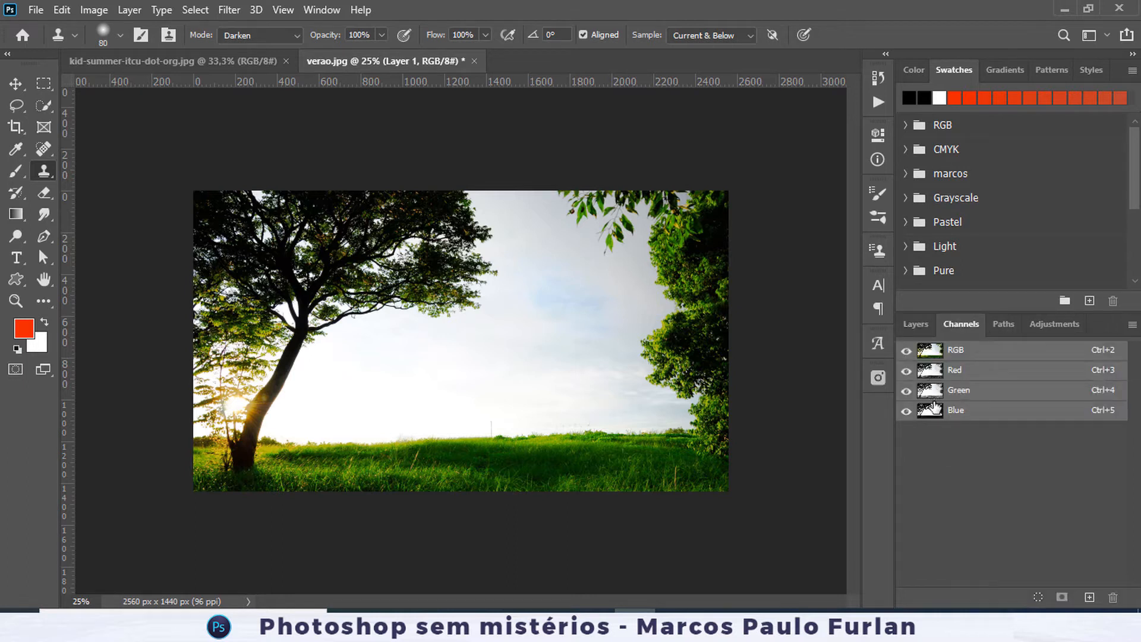
click(906, 370)
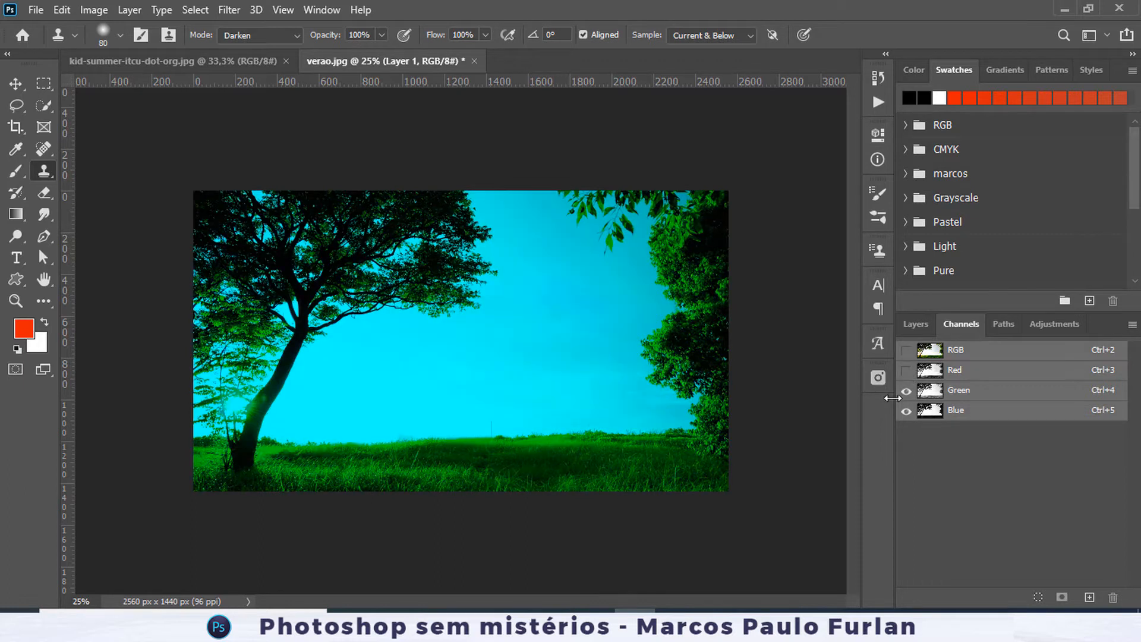
click(906, 391)
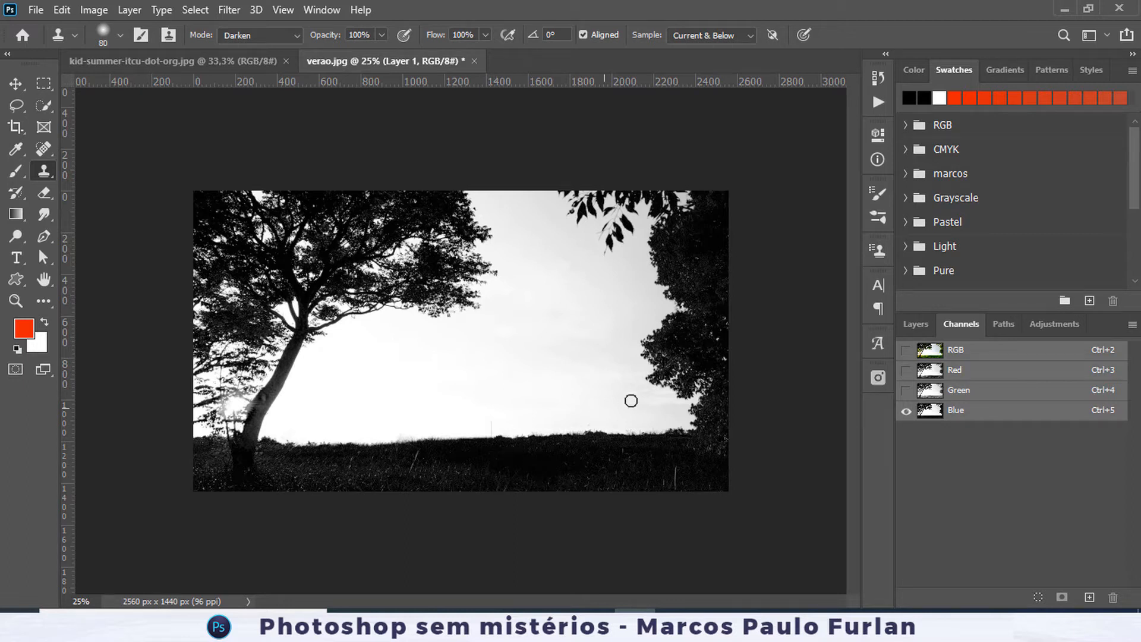
click(906, 372)
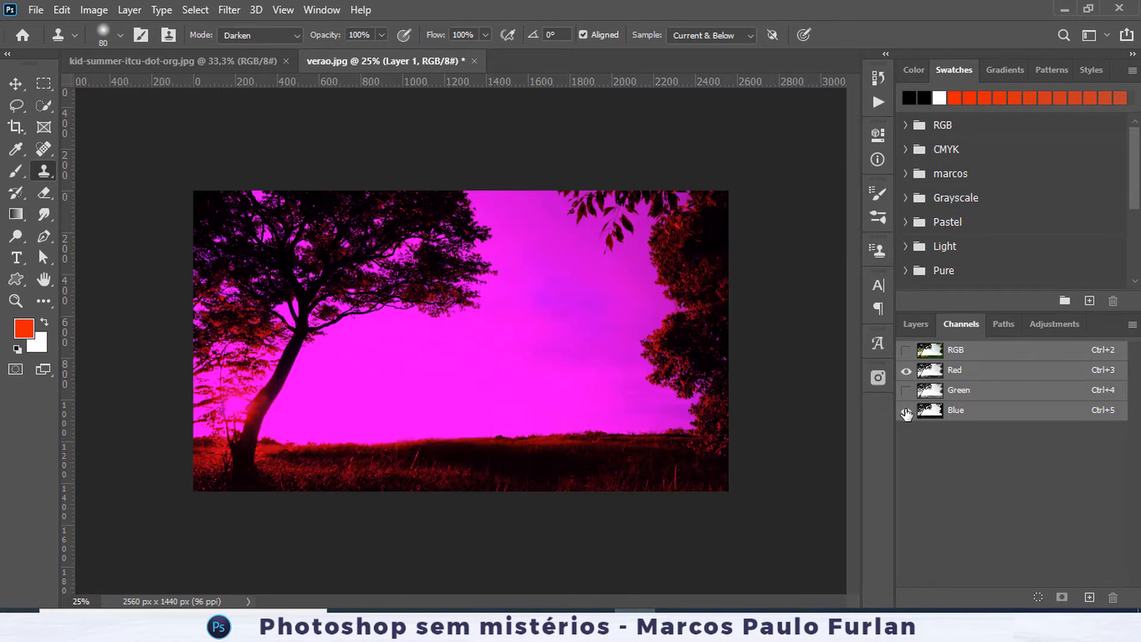
click(906, 411)
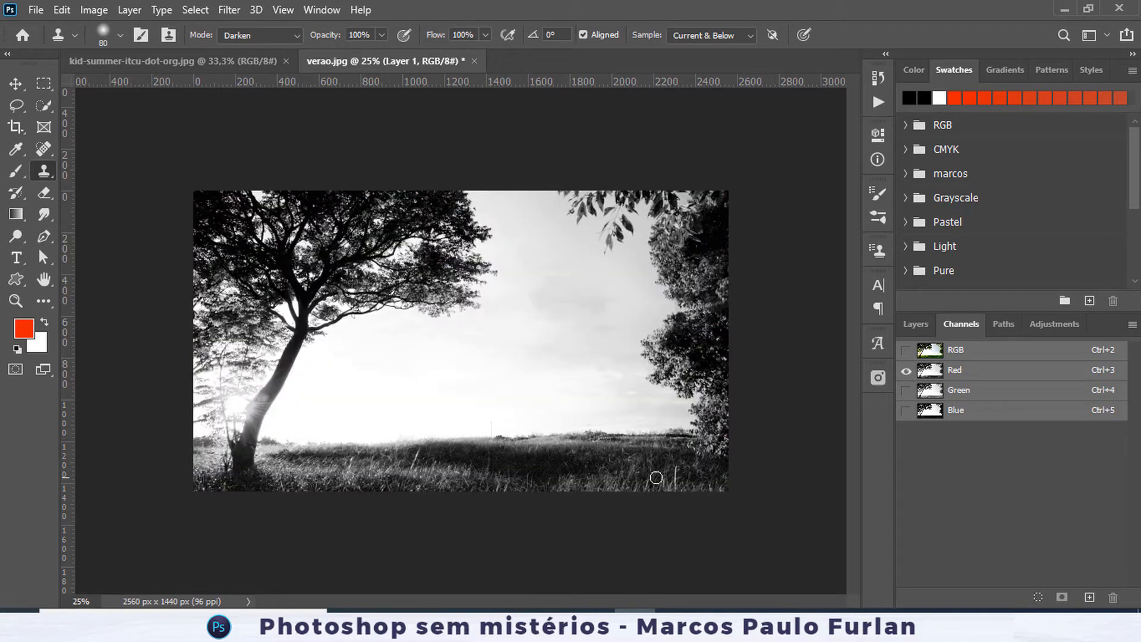
click(905, 392)
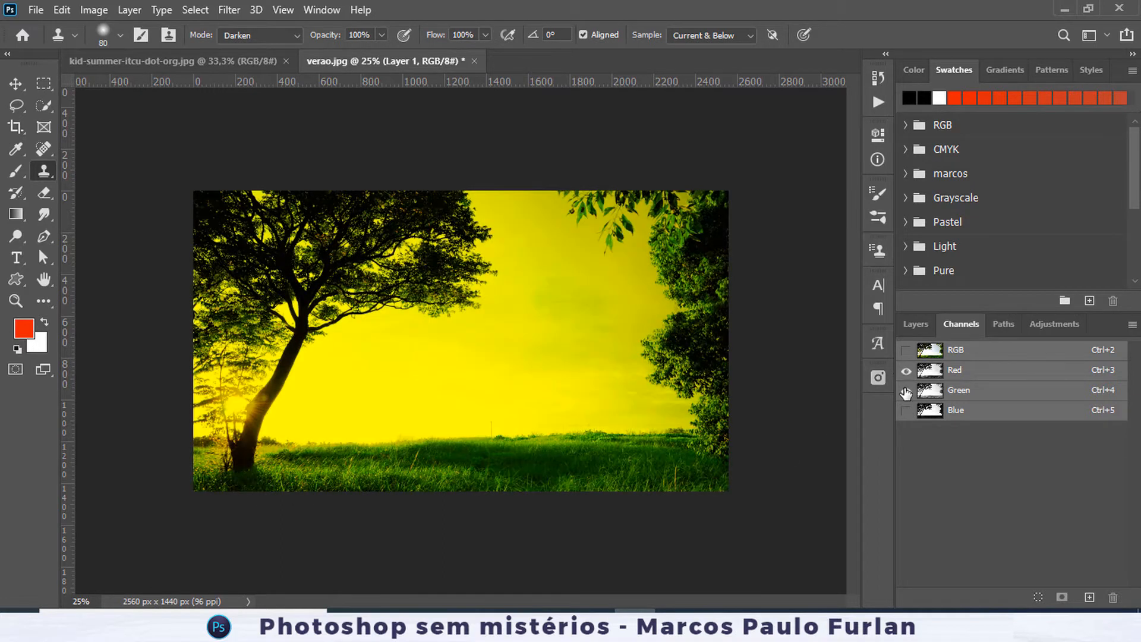
click(906, 371)
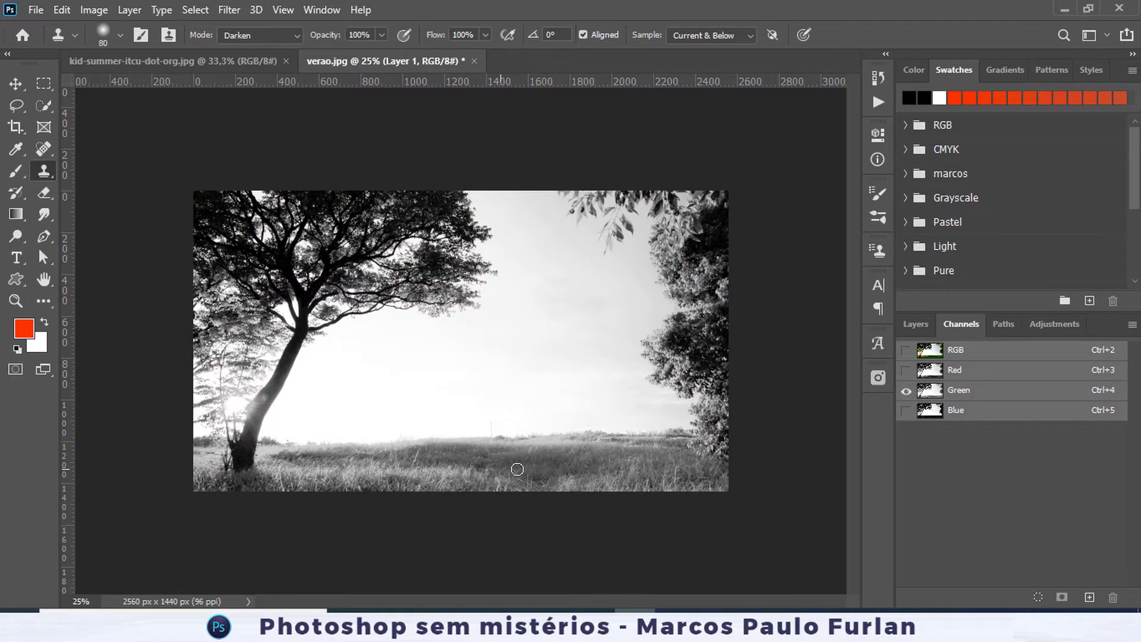
click(906, 370)
click(905, 390)
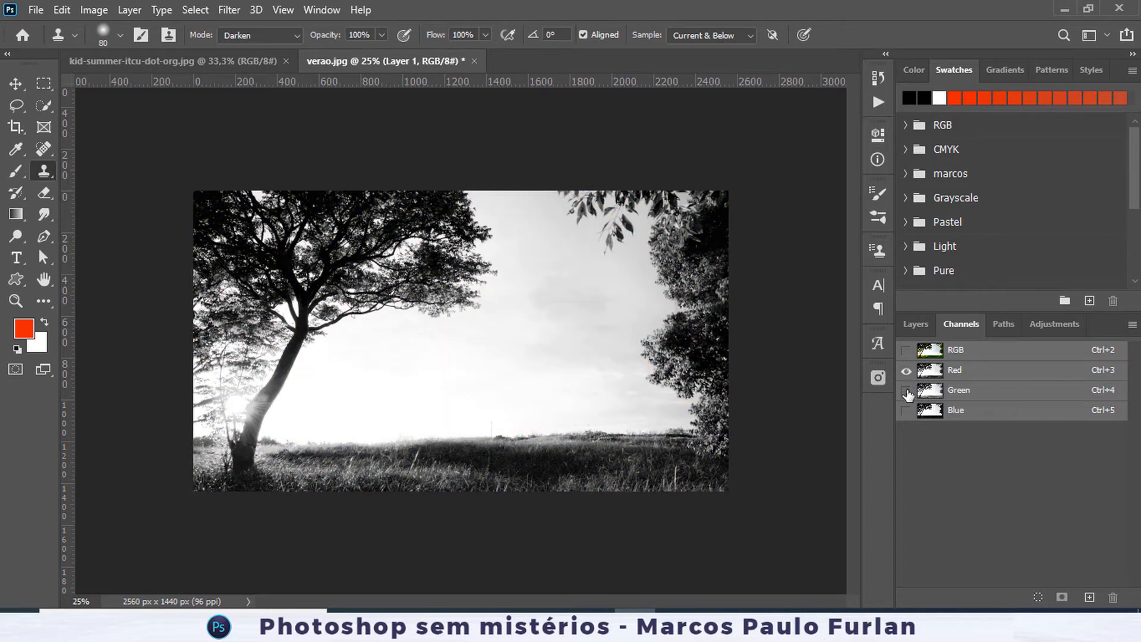
Select the Blue channel of verao.jpg so that it is the only active and visible channel.
click(905, 390)
click(906, 410)
click(928, 410)
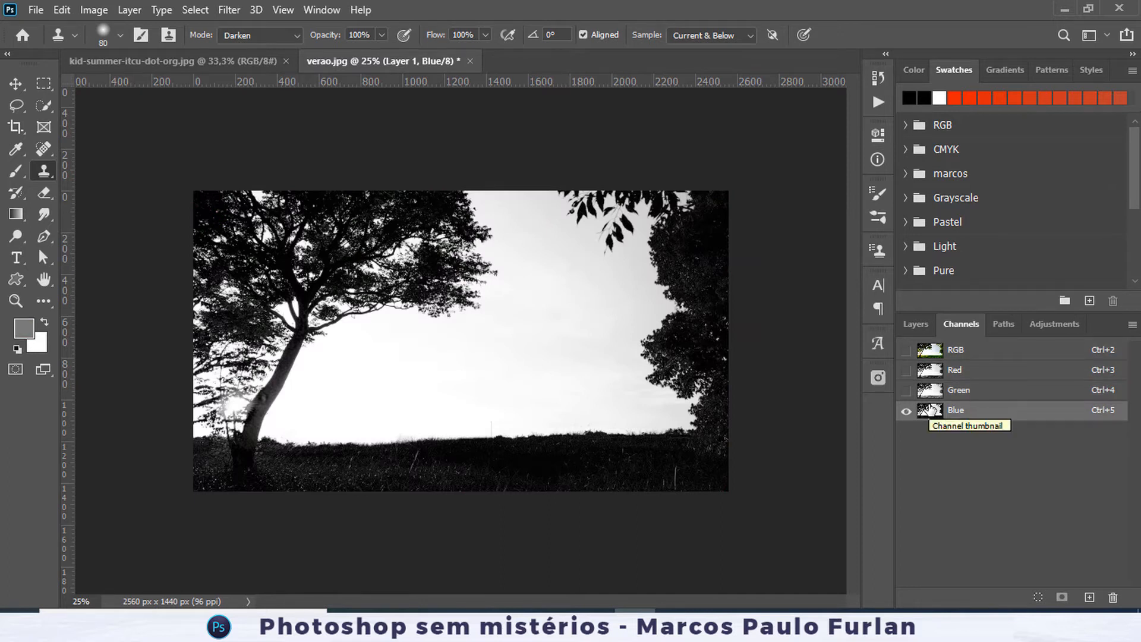
Duplicate the Blue channel of verao.jpg and check that the layers are unchanged before returning to the channels.
drag(928, 409, 1101, 596)
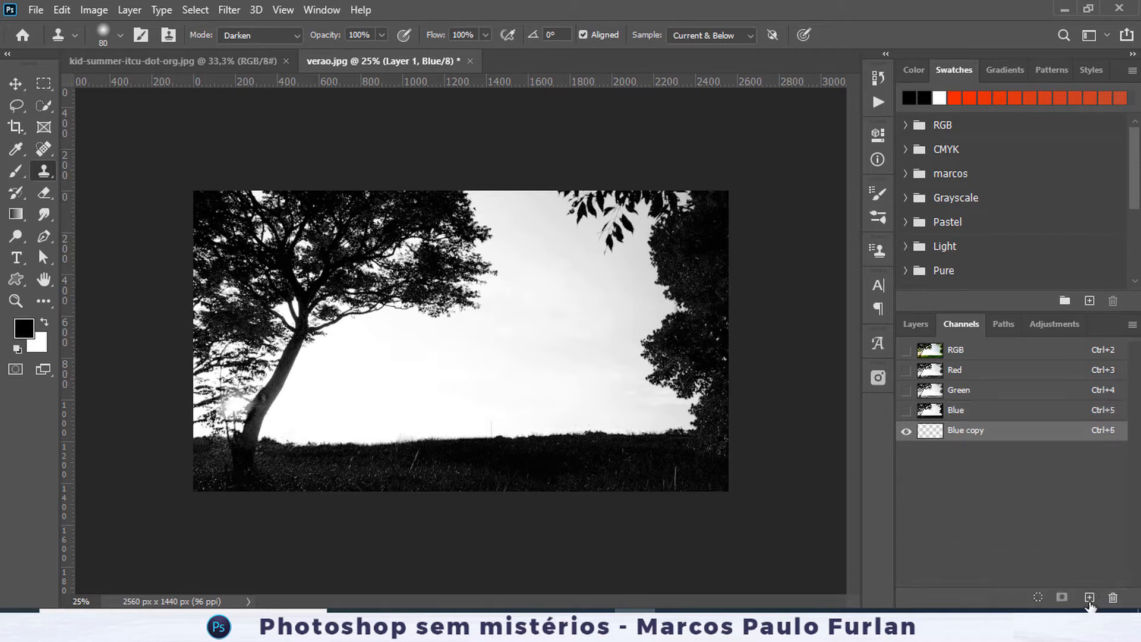
click(917, 324)
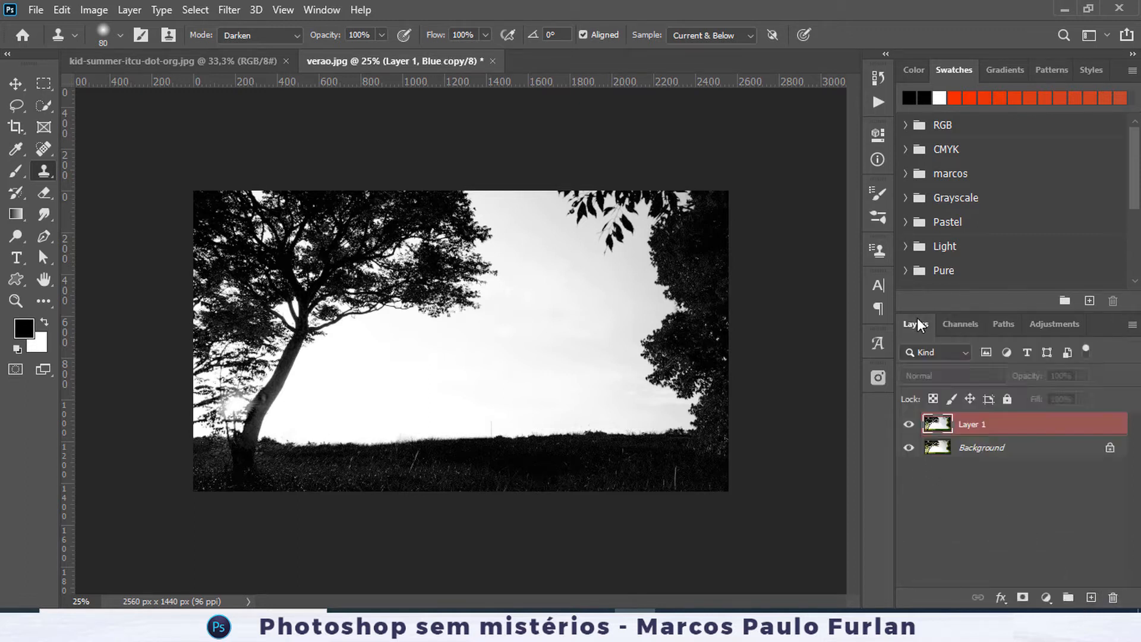
click(958, 326)
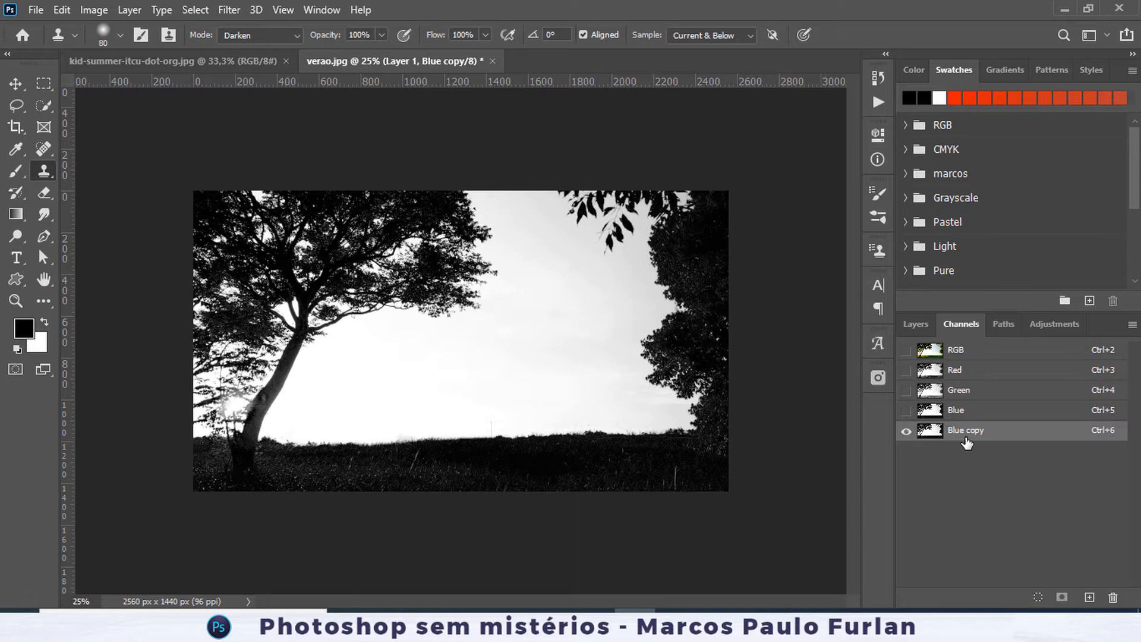
Load the Blue copy channel and the original Blue channel as selections in turn, clearing each one.
ctrl+click(936, 431)
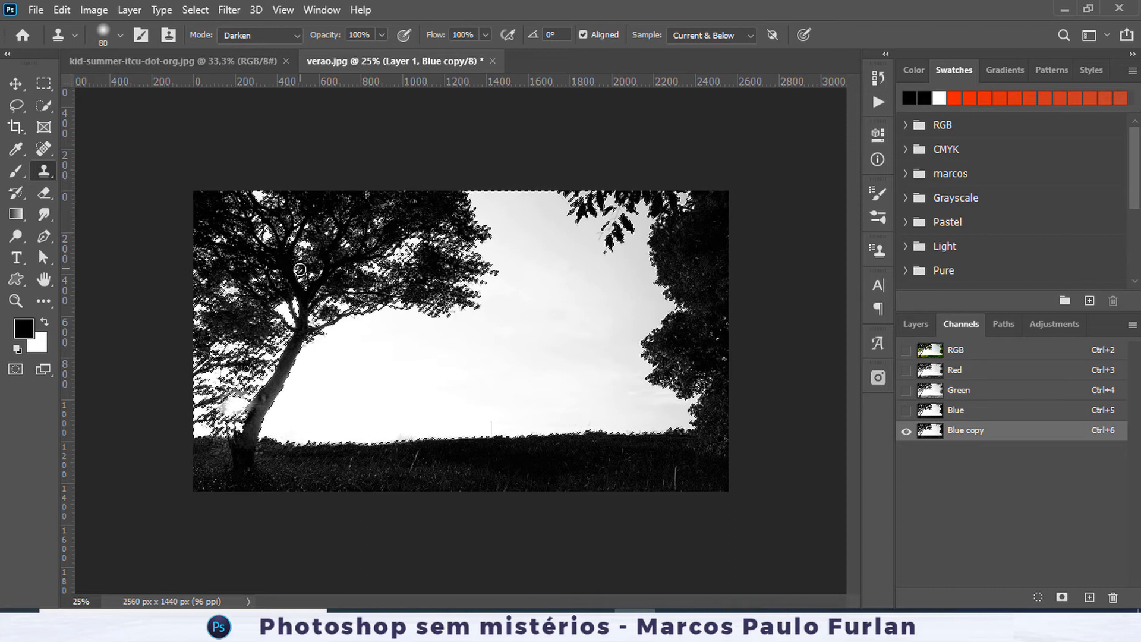
key(ctrl+d)
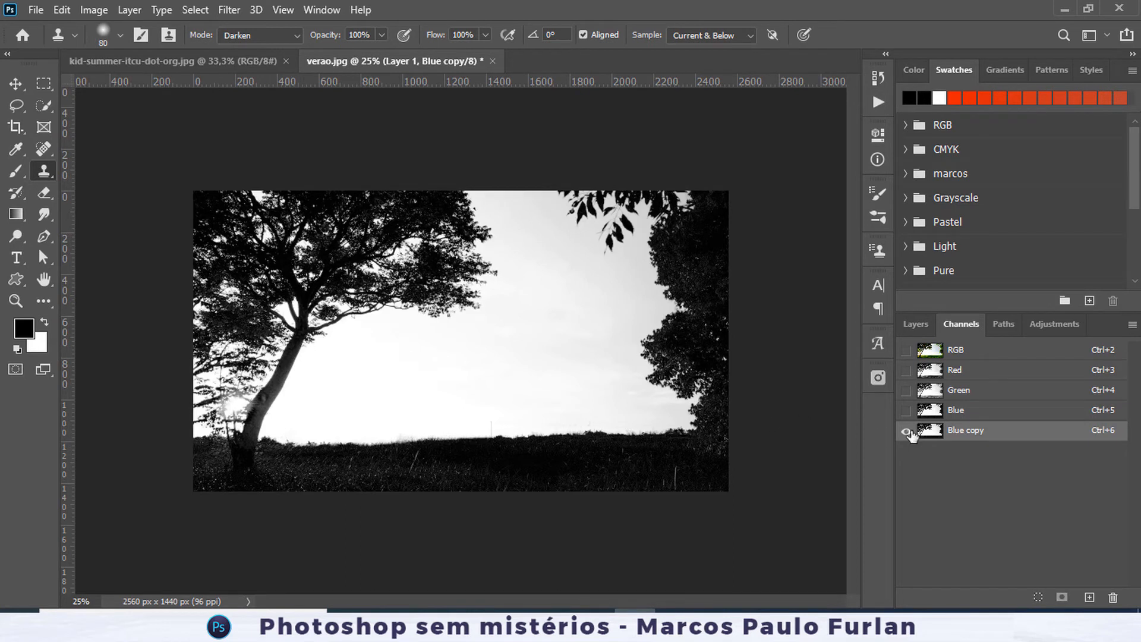
ctrl+click(931, 410)
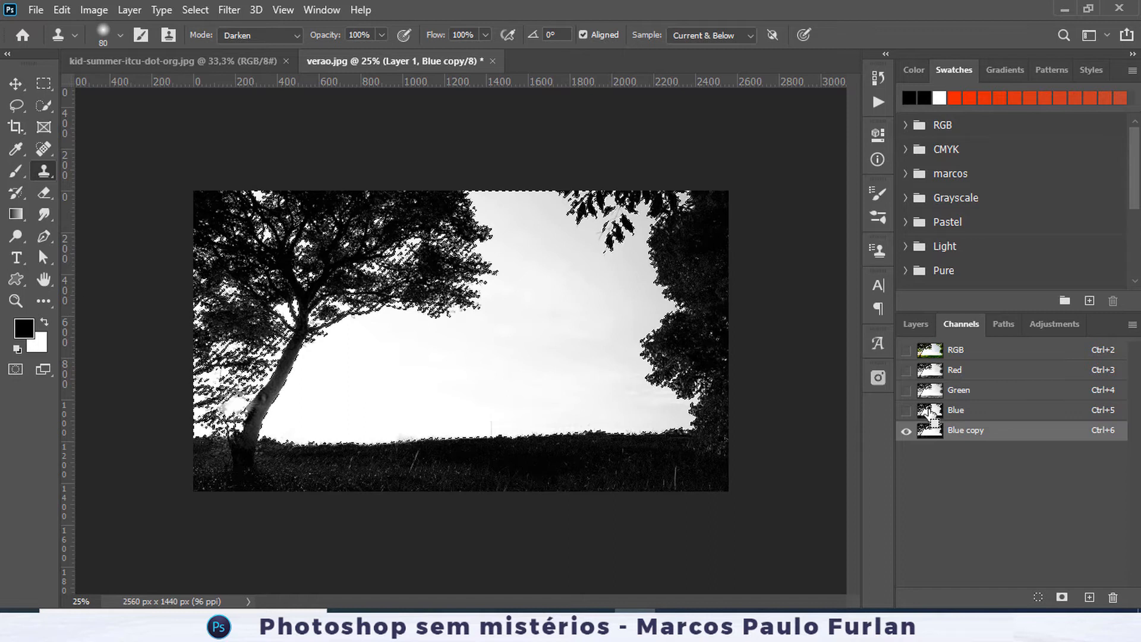
key(ctrl+d)
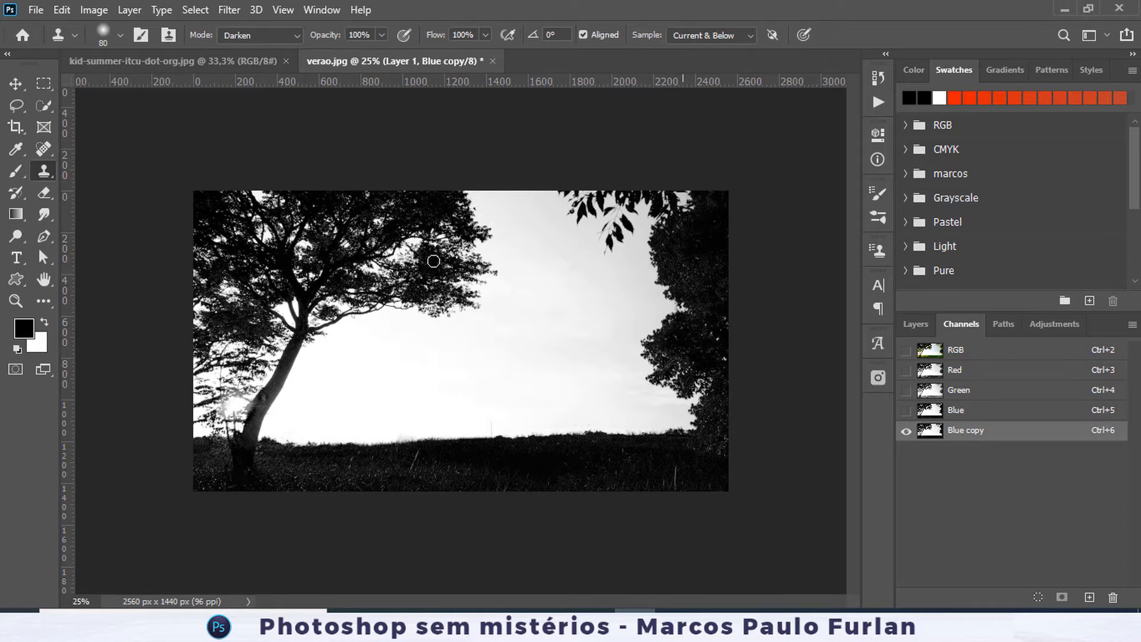
Start a Levels adjustment on the Blue copy channel with shadow input 75 and highlight input 228.
click(101, 13)
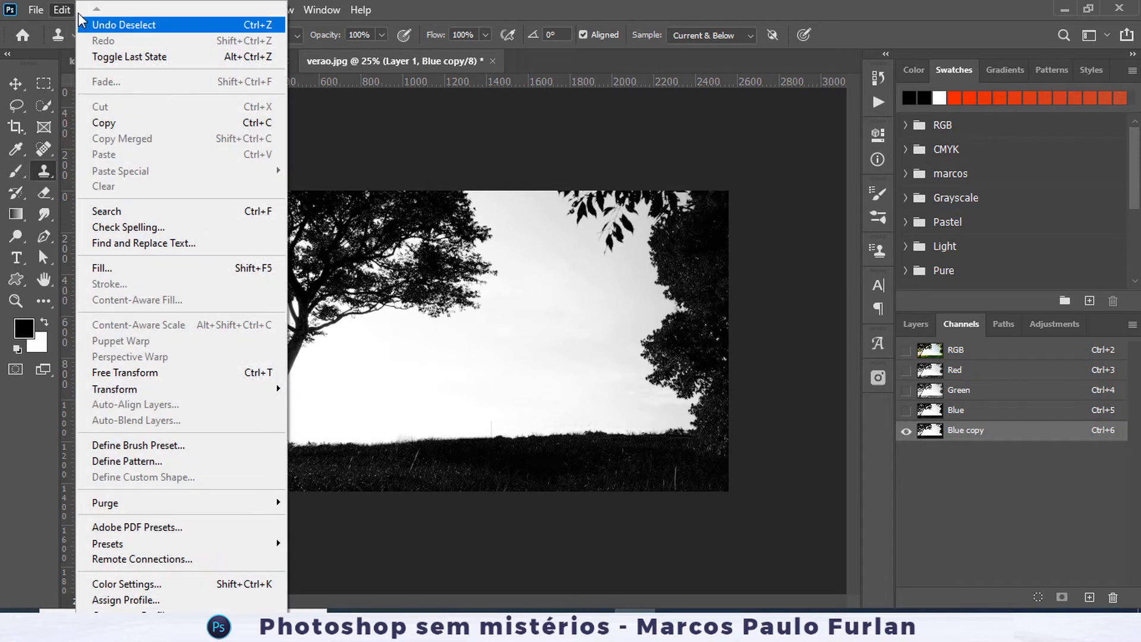
click(72, 13)
click(94, 10)
mouse_move(113, 52)
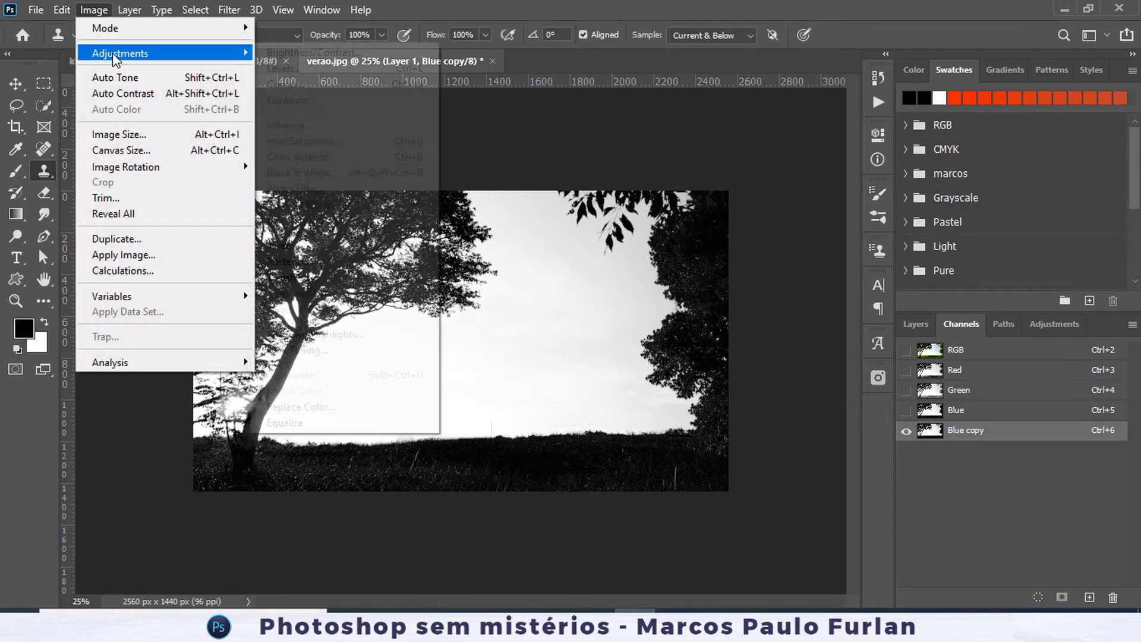
click(294, 68)
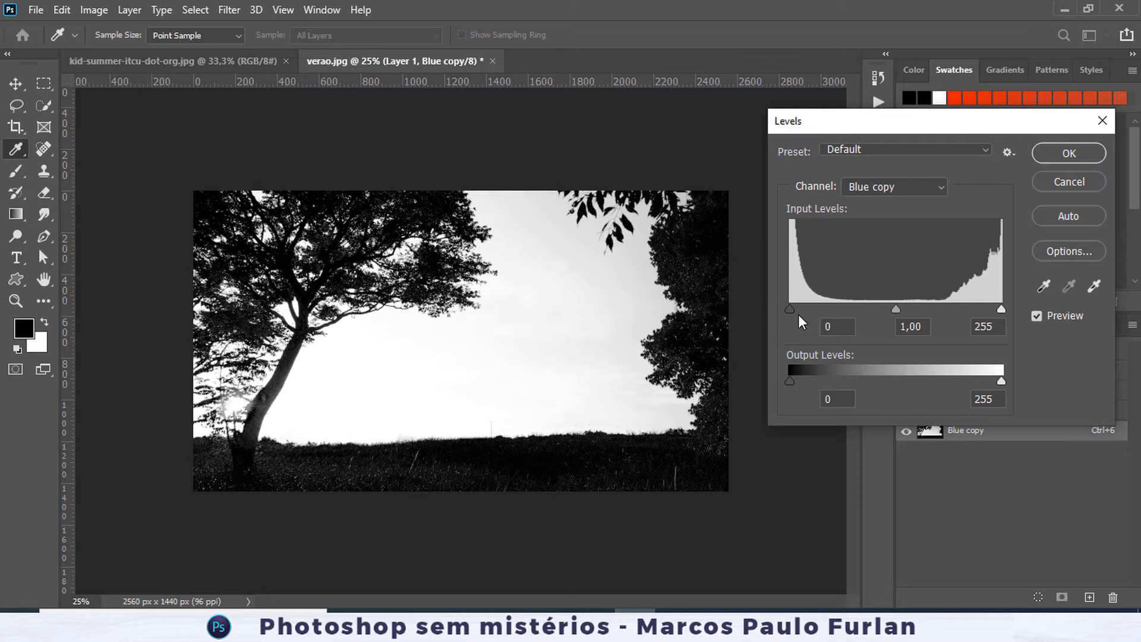
drag(793, 311, 852, 309)
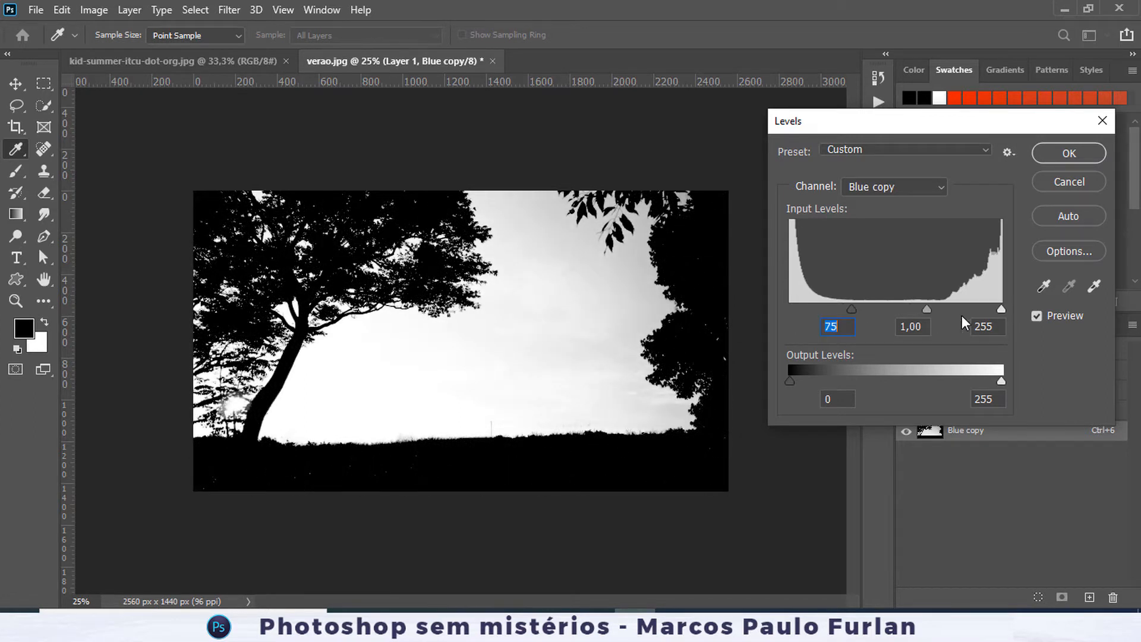
drag(1000, 309, 950, 311)
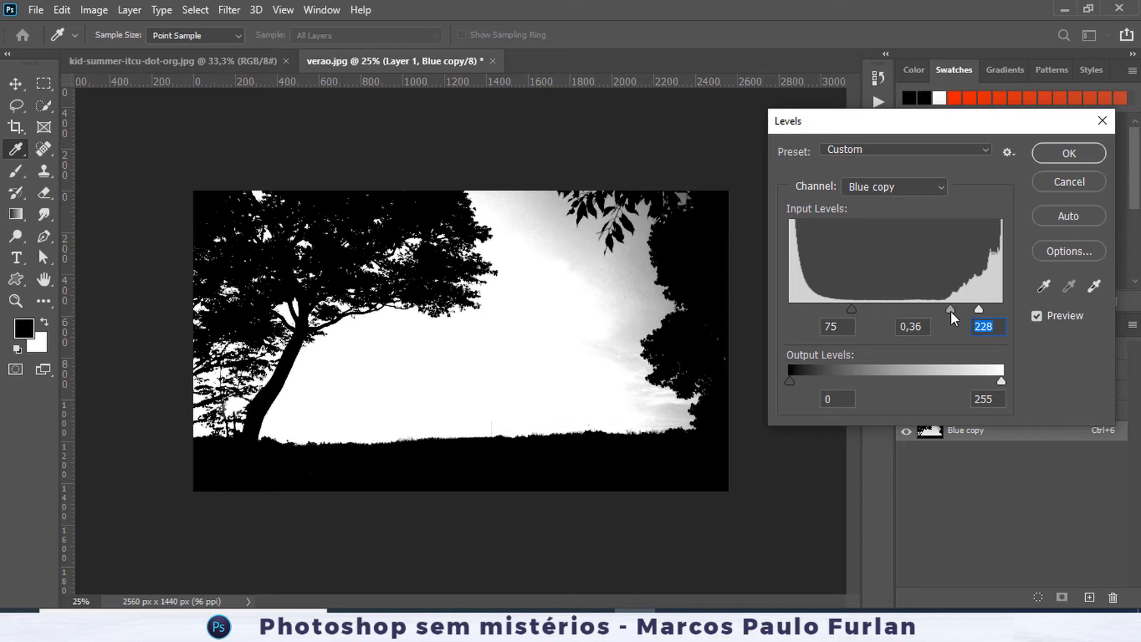
Set the Levels midtone input to 0,69 and the shadow input to 98, and apply the adjustment.
click(900, 326)
key(Down)
key(Down)
key(Down)
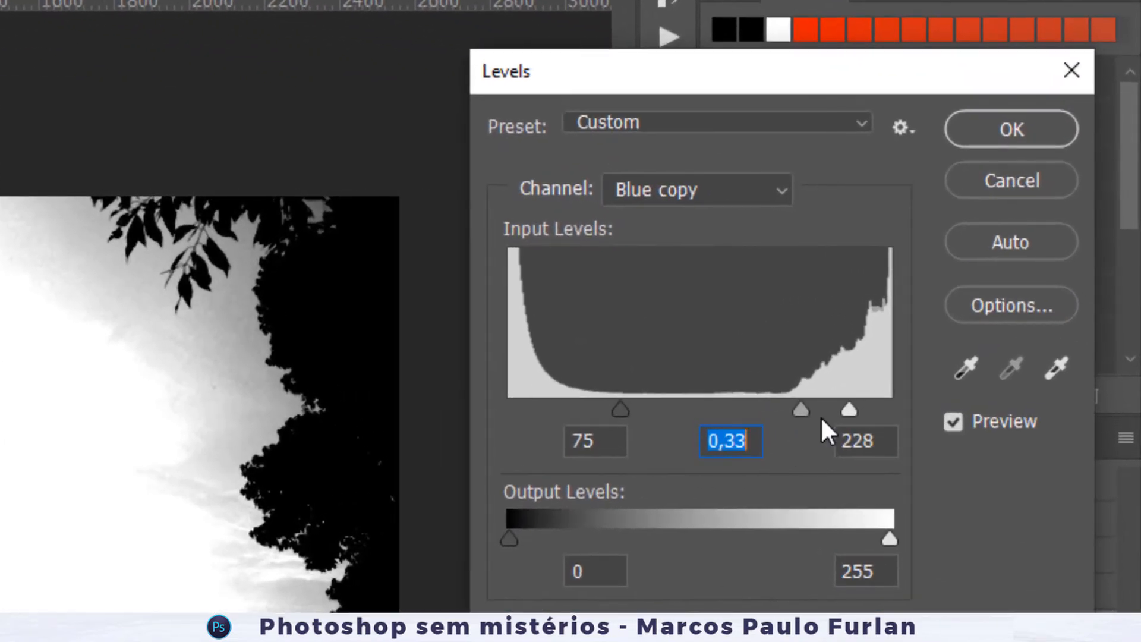
drag(800, 410, 725, 416)
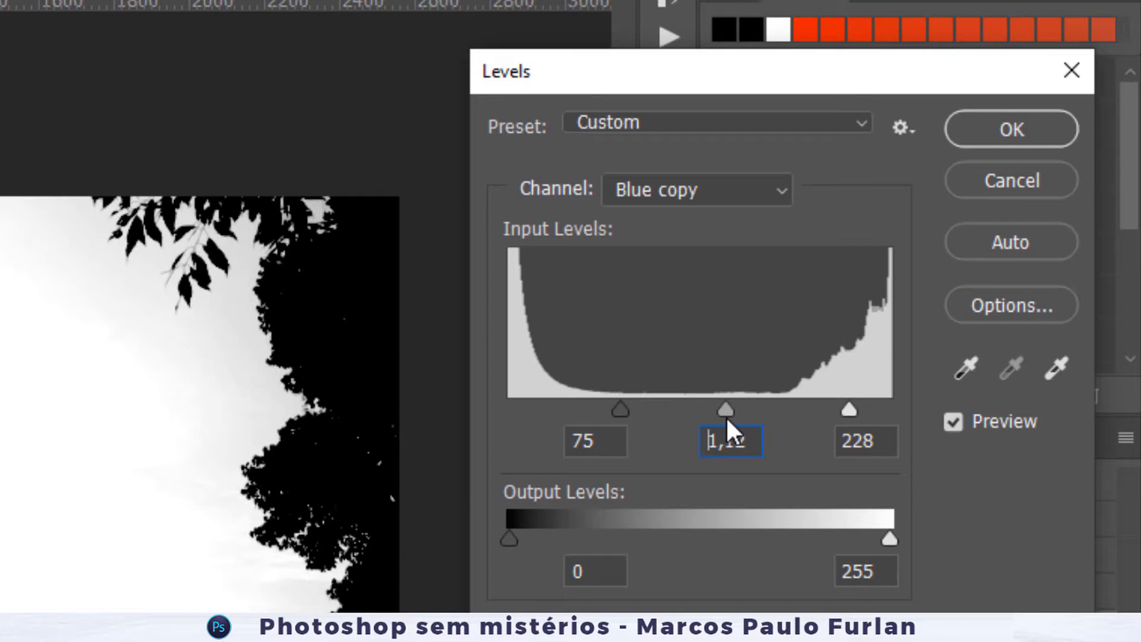
drag(726, 416, 763, 410)
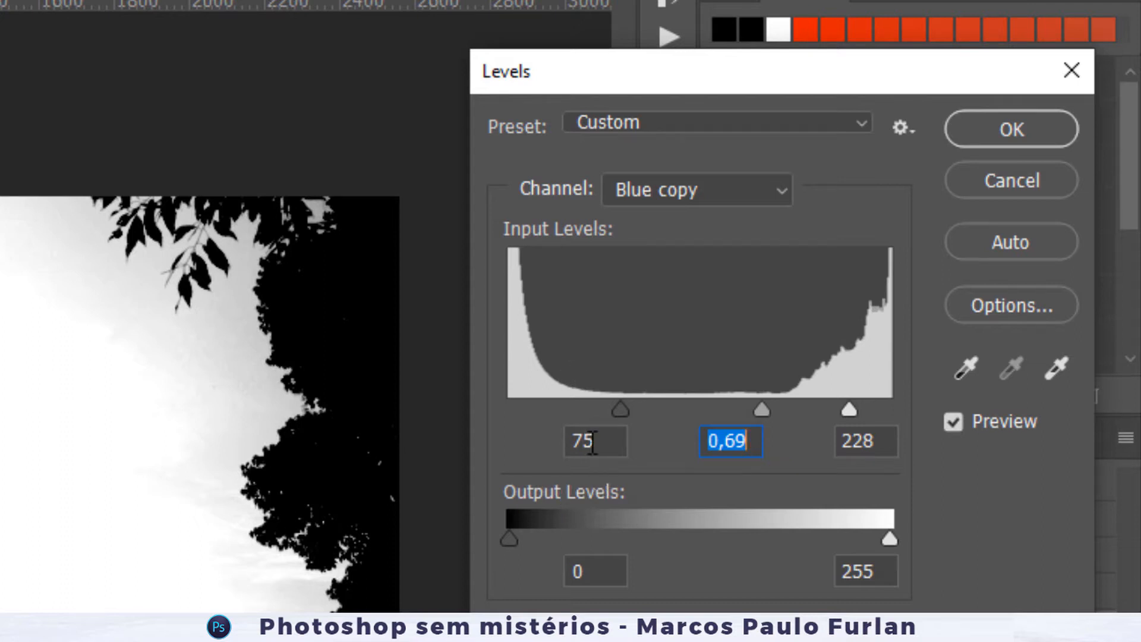
drag(632, 413, 655, 411)
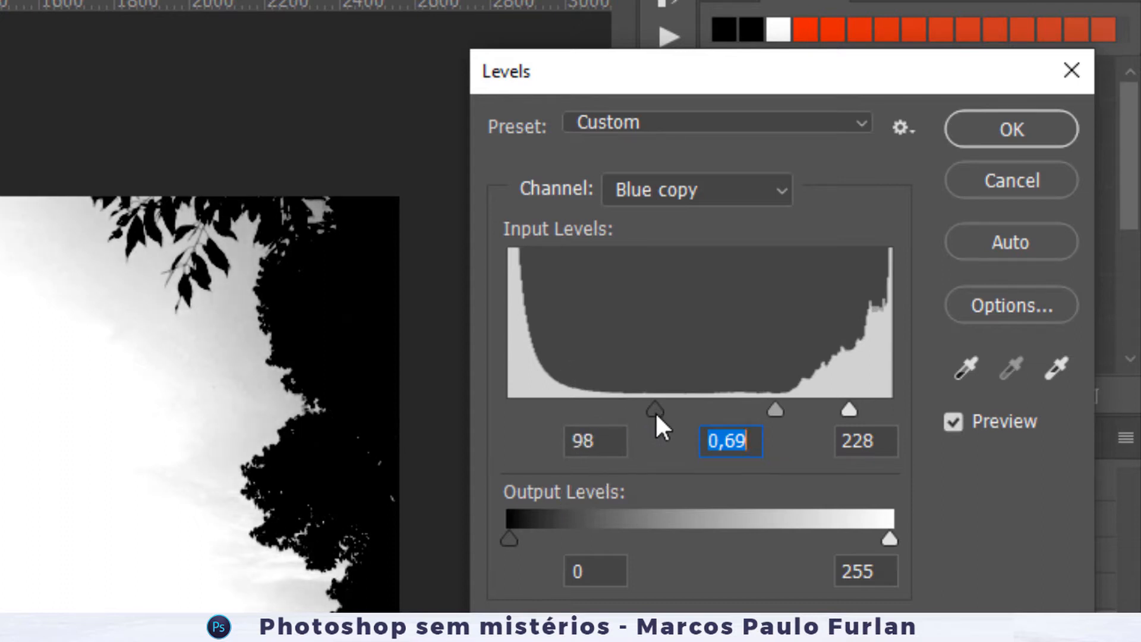
click(998, 139)
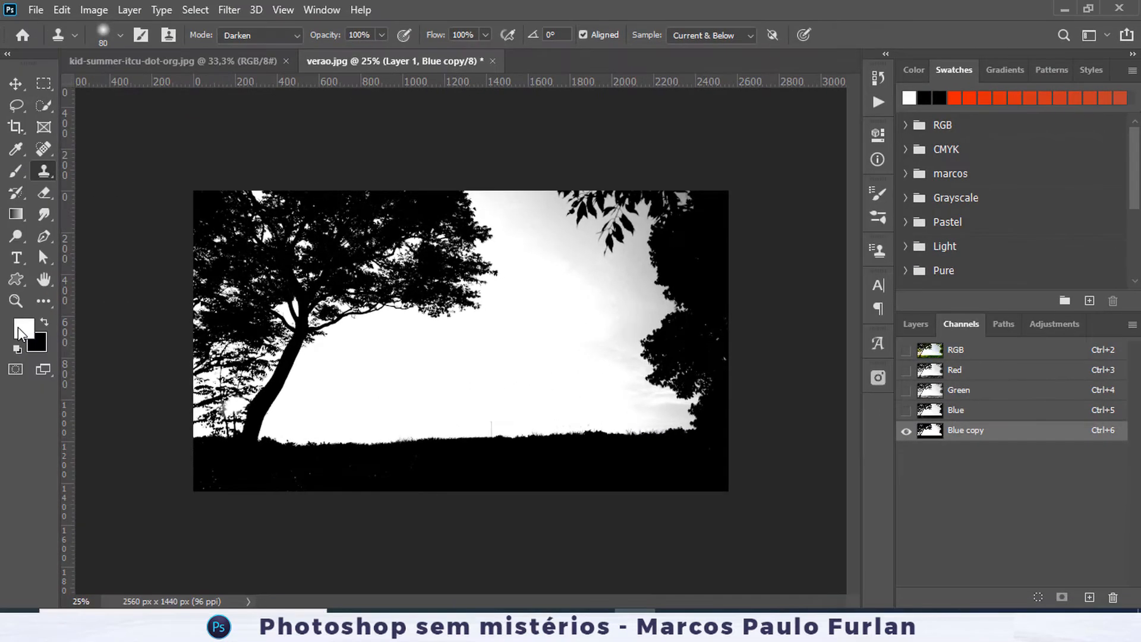
Paint the grey sky areas of the Blue copy channel white with a 500 px brush in Overlay mode.
click(13, 169)
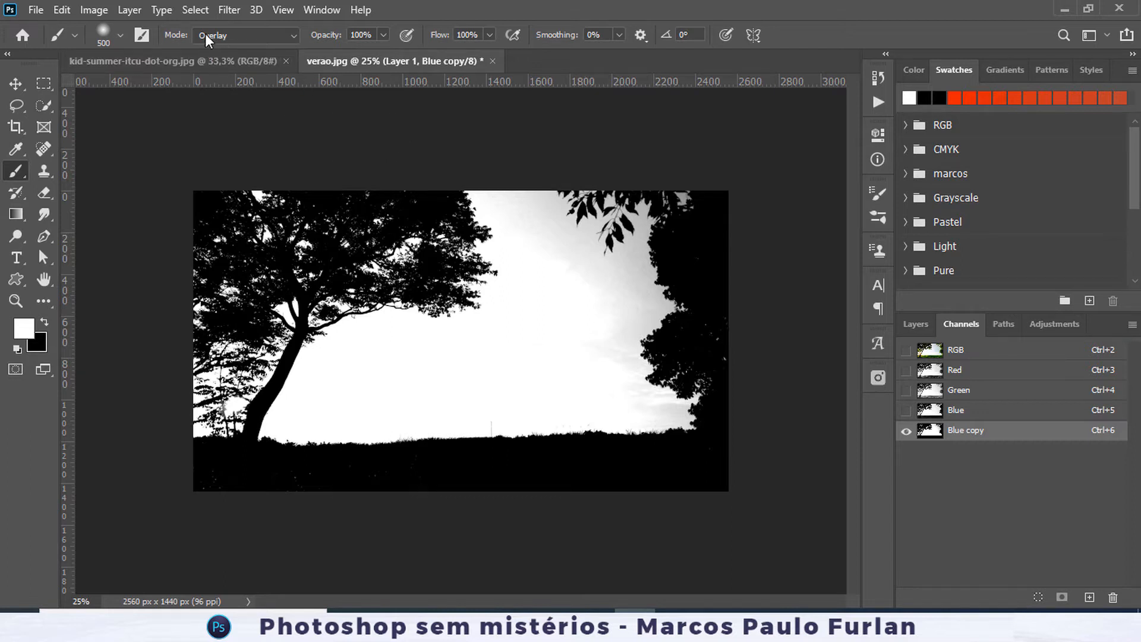
mouse_move(527, 283)
mouse_down()
mouse_move(632, 247)
mouse_move(541, 205)
mouse_move(647, 305)
mouse_move(657, 403)
mouse_move(630, 307)
mouse_up()
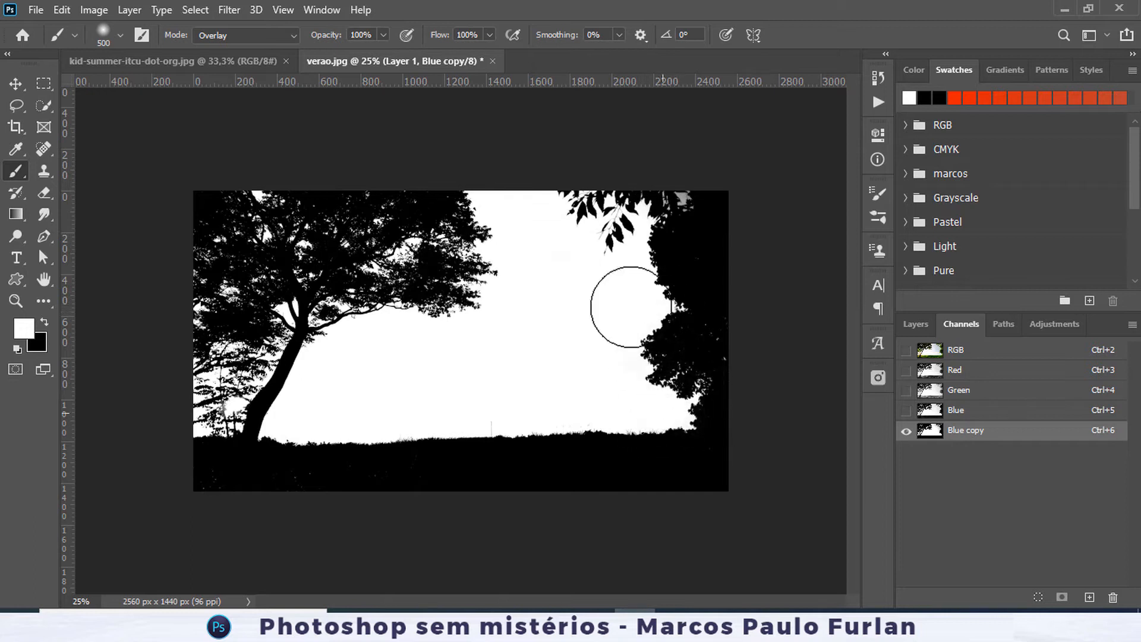
mouse_move(256, 354)
mouse_down()
mouse_move(227, 412)
mouse_move(612, 425)
mouse_move(687, 309)
mouse_move(670, 212)
mouse_up()
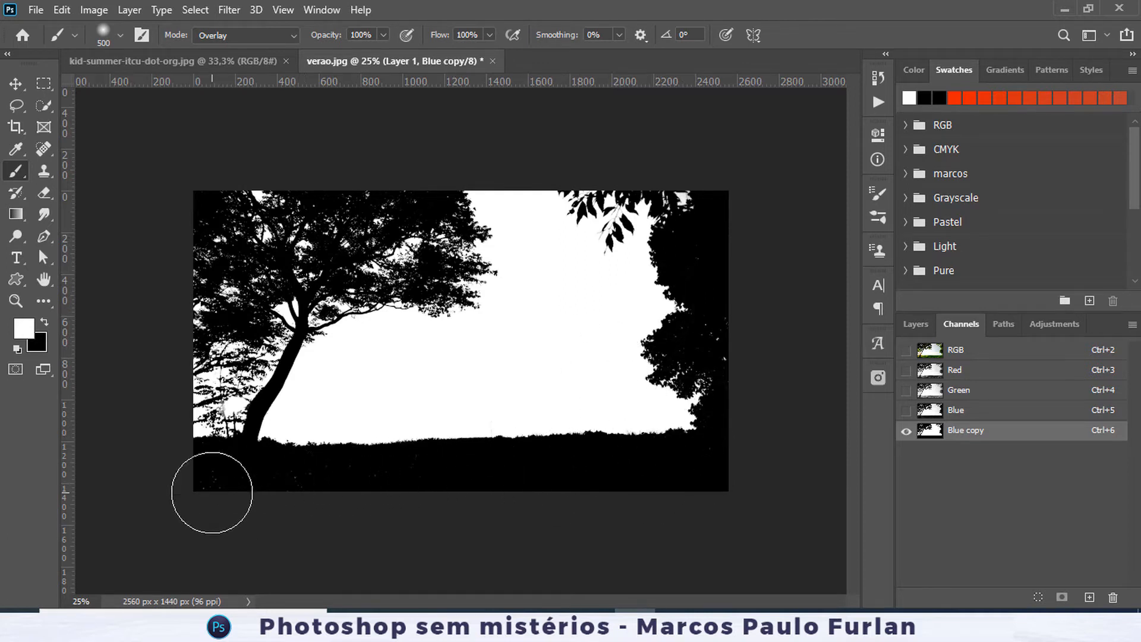
Swap to black and paint over the grass and trees of the Blue copy channel with the Overlay brush.
click(45, 322)
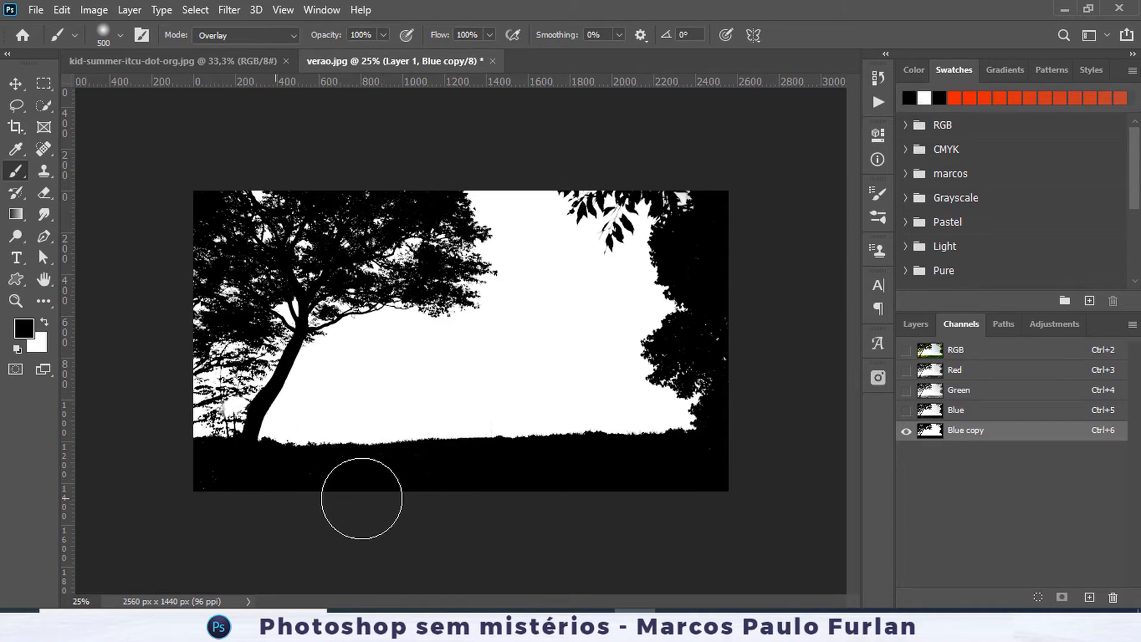
mouse_move(709, 447)
mouse_down()
mouse_move(673, 349)
mouse_move(706, 237)
mouse_move(610, 211)
mouse_move(657, 212)
mouse_up()
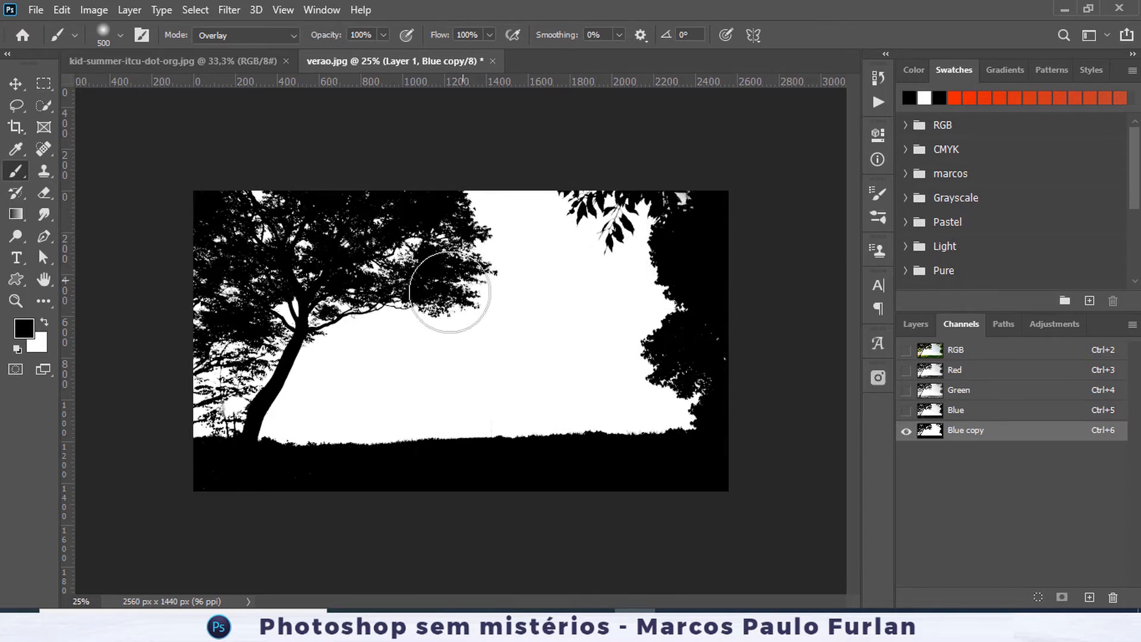
mouse_move(252, 207)
mouse_down()
mouse_move(216, 265)
mouse_move(198, 349)
mouse_move(229, 438)
mouse_move(238, 406)
mouse_up()
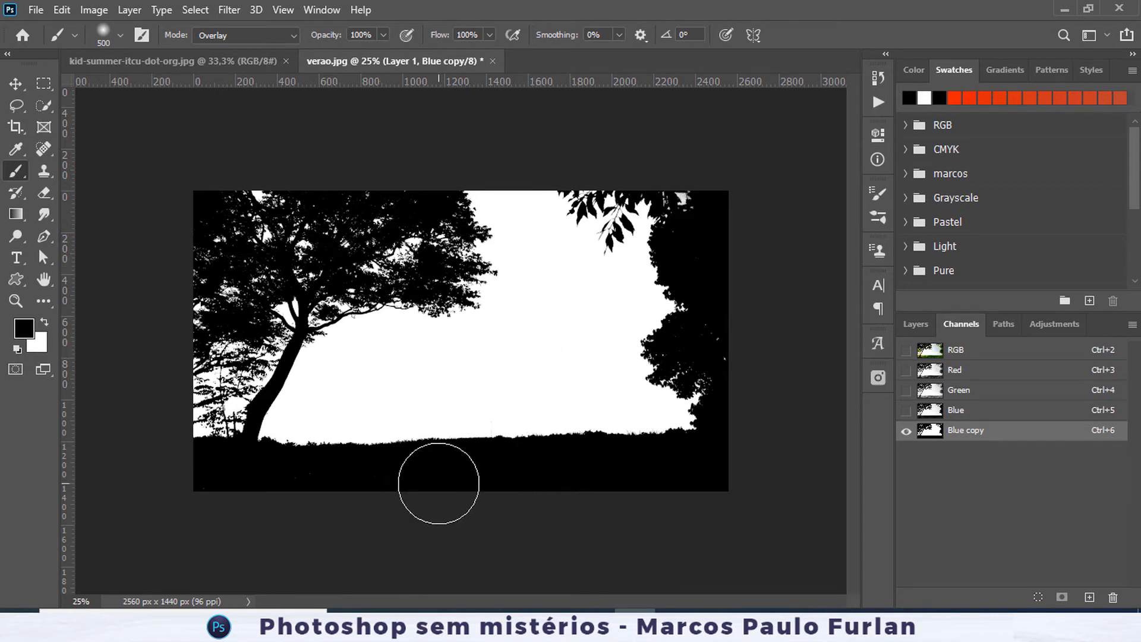
Outline the grass area below the horizon with the Lasso tool and clear the selection.
click(16, 105)
mouse_move(238, 447)
mouse_down()
mouse_move(172, 453)
mouse_move(169, 495)
mouse_move(234, 535)
mouse_move(808, 540)
mouse_move(780, 472)
mouse_move(730, 443)
mouse_move(674, 436)
mouse_move(418, 466)
mouse_move(257, 456)
mouse_up()
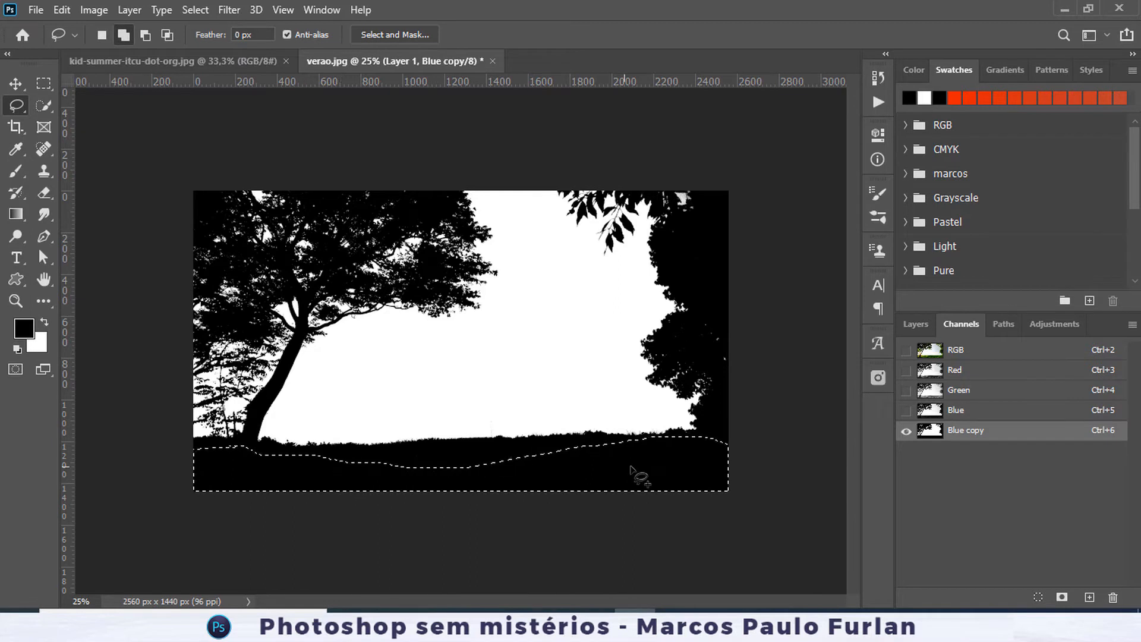
key(ctrl+d)
Load the Blue copy channel as a selection and make Layer 1 active in full colour.
ctrl+click(929, 435)
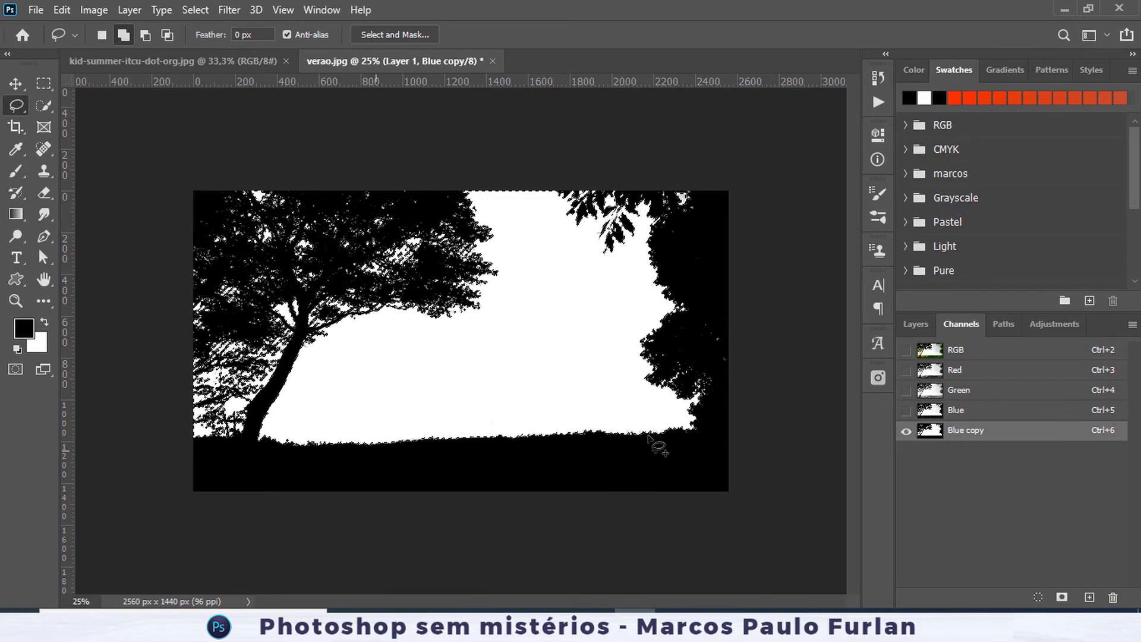
click(917, 324)
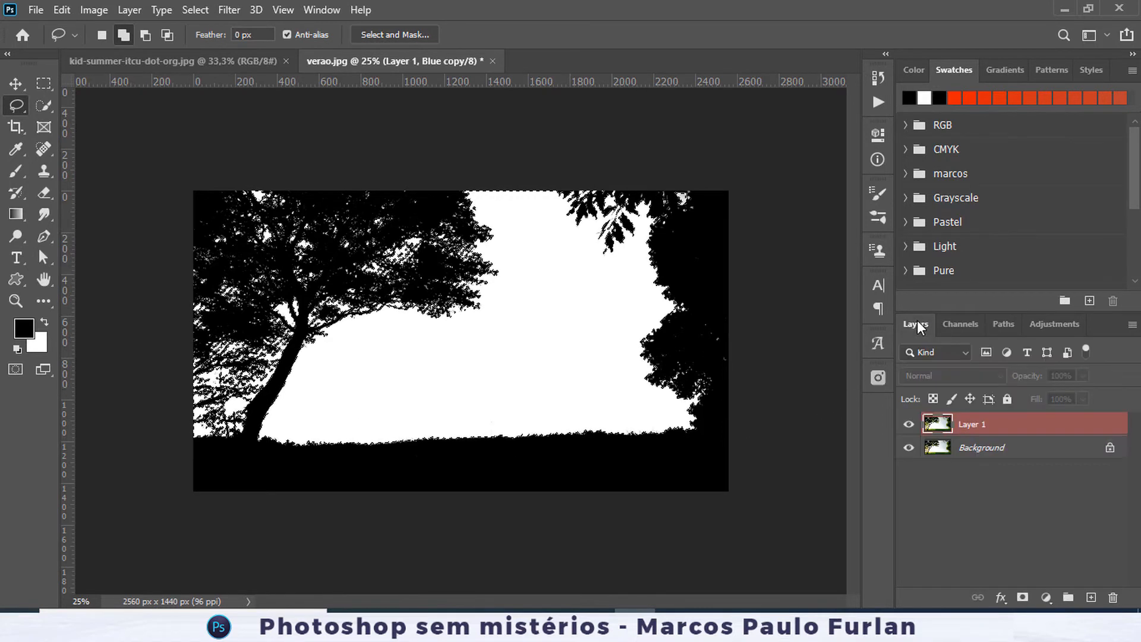
click(942, 429)
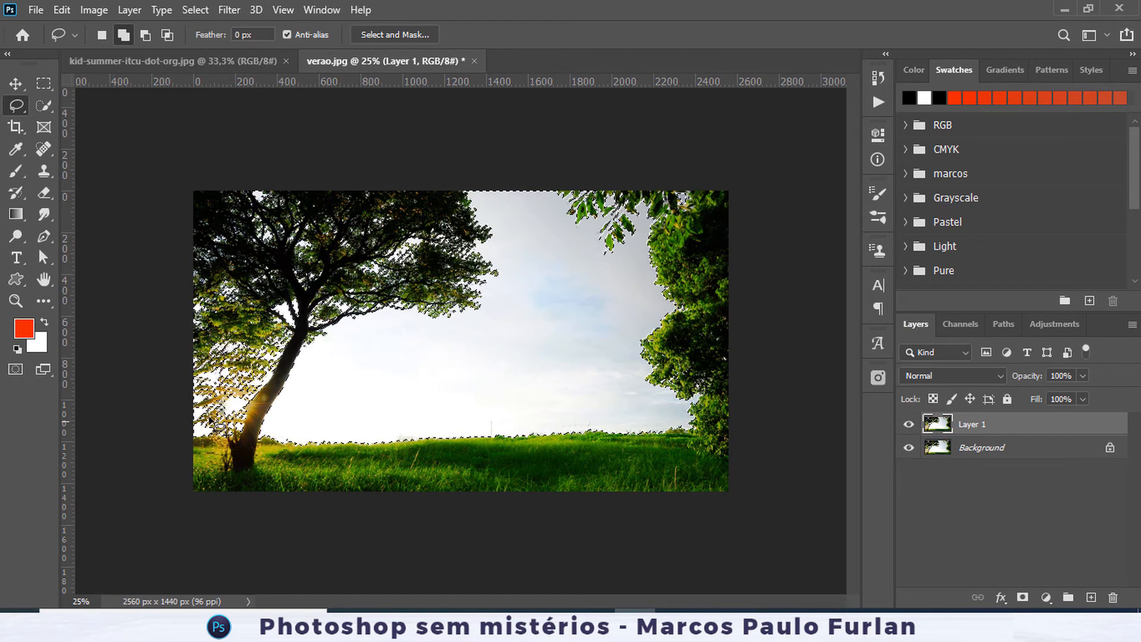
Add a layer mask to Layer 1 from the selection and hide the Background layer.
click(15, 84)
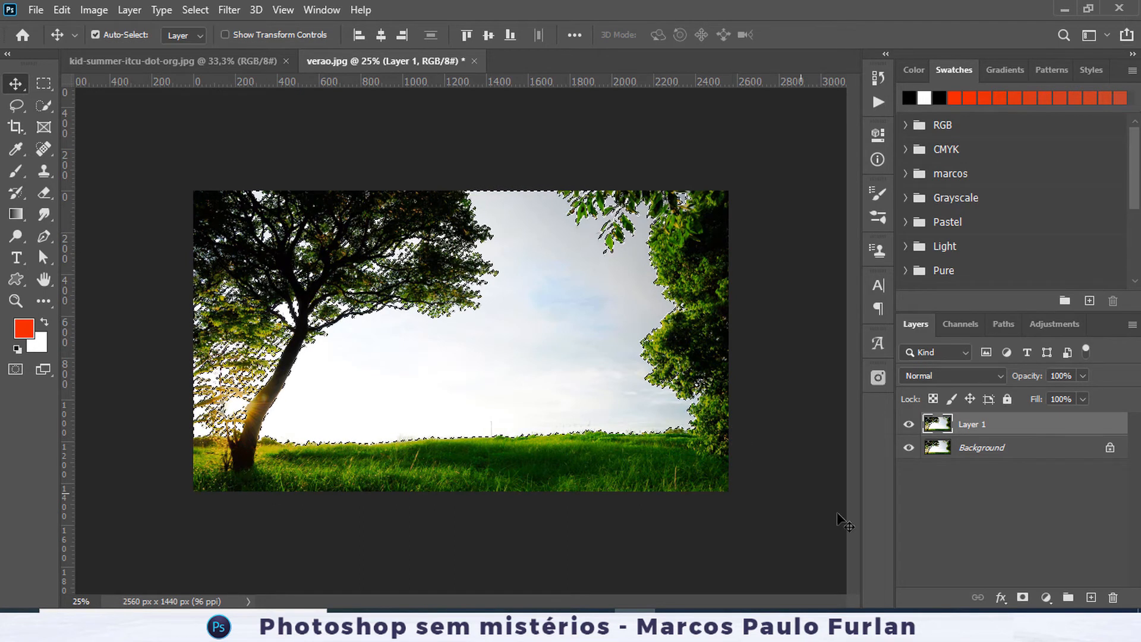
click(1022, 597)
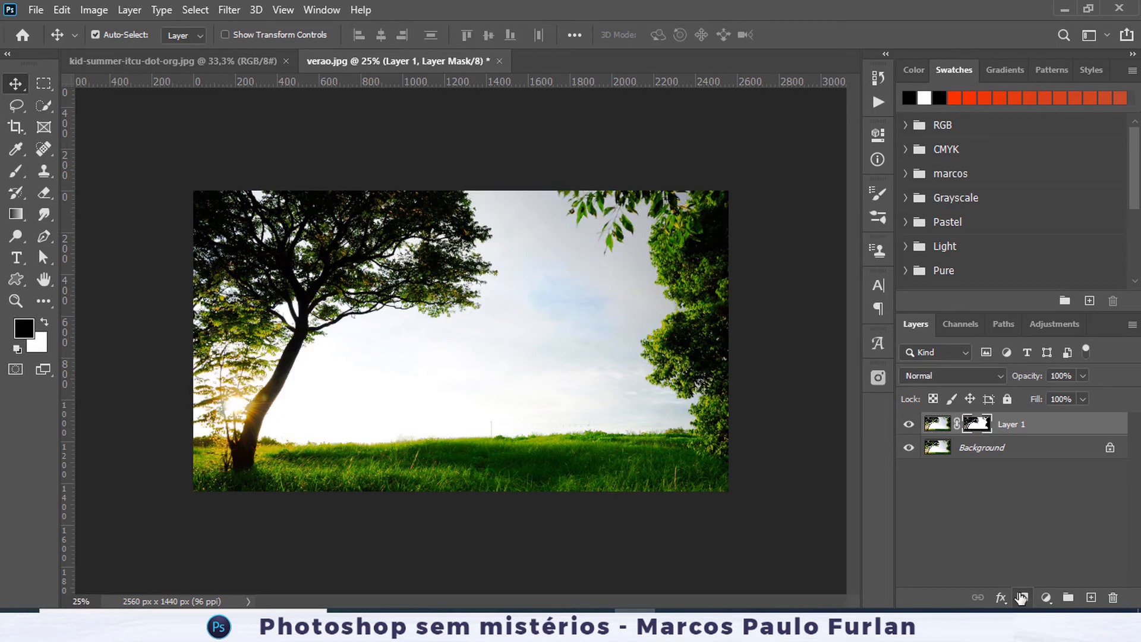
click(910, 448)
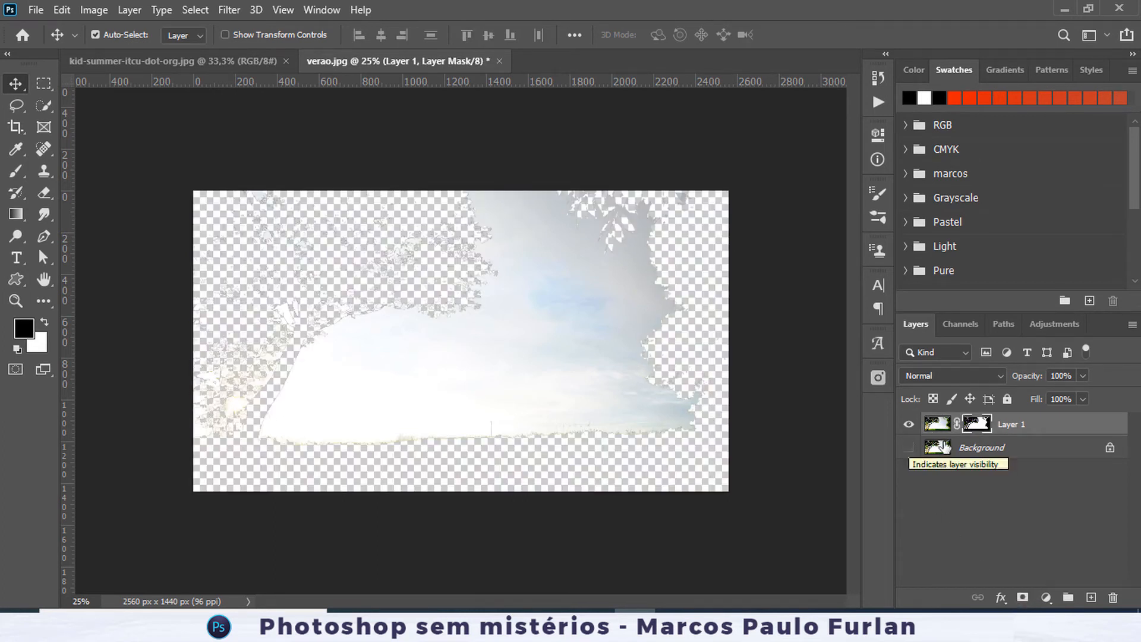
Invert the layer mask of Layer 1 to show the trees and grass instead of the sky.
right_click(978, 424)
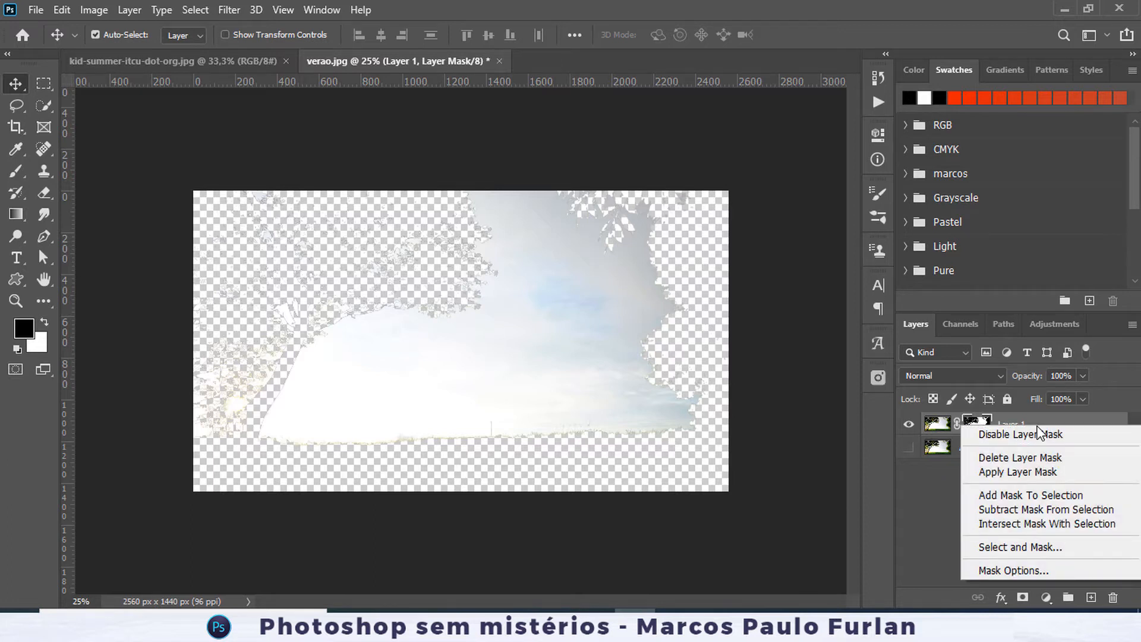
key(Escape)
key(ctrl+i)
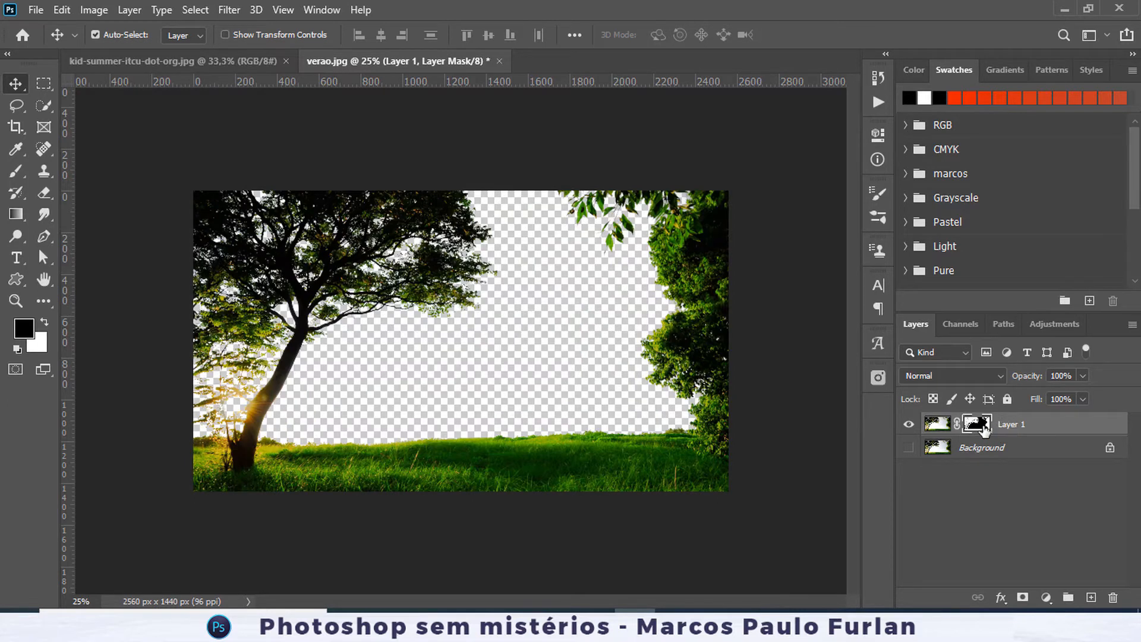
Delete the layer mask of Layer 1 and load the Blue copy channel as a selection again.
right_click(981, 425)
click(1001, 458)
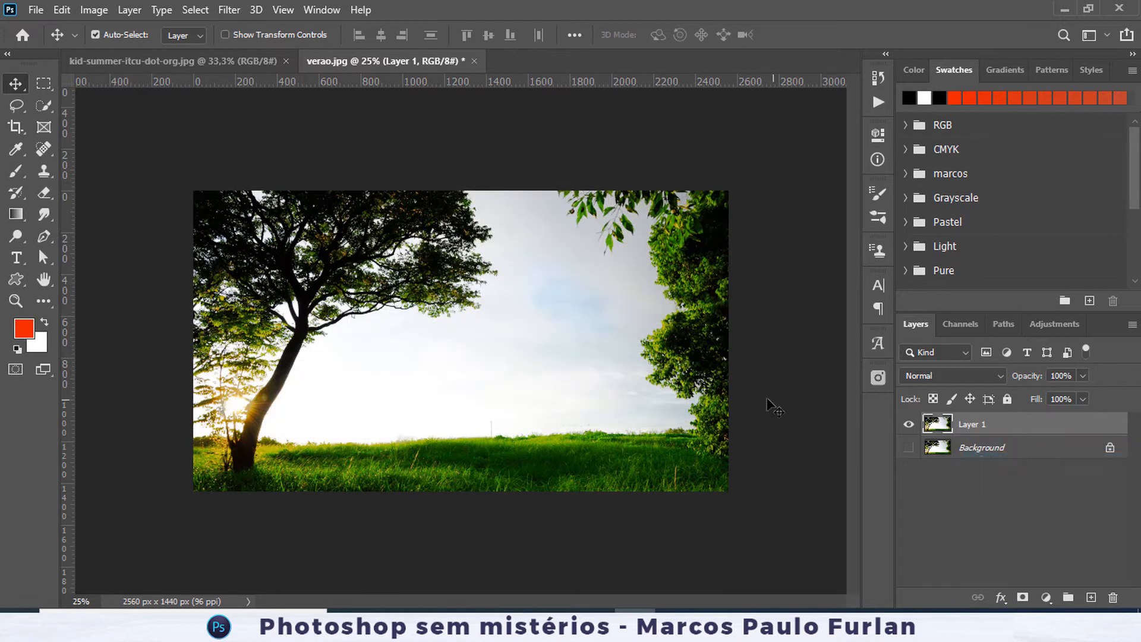
click(959, 324)
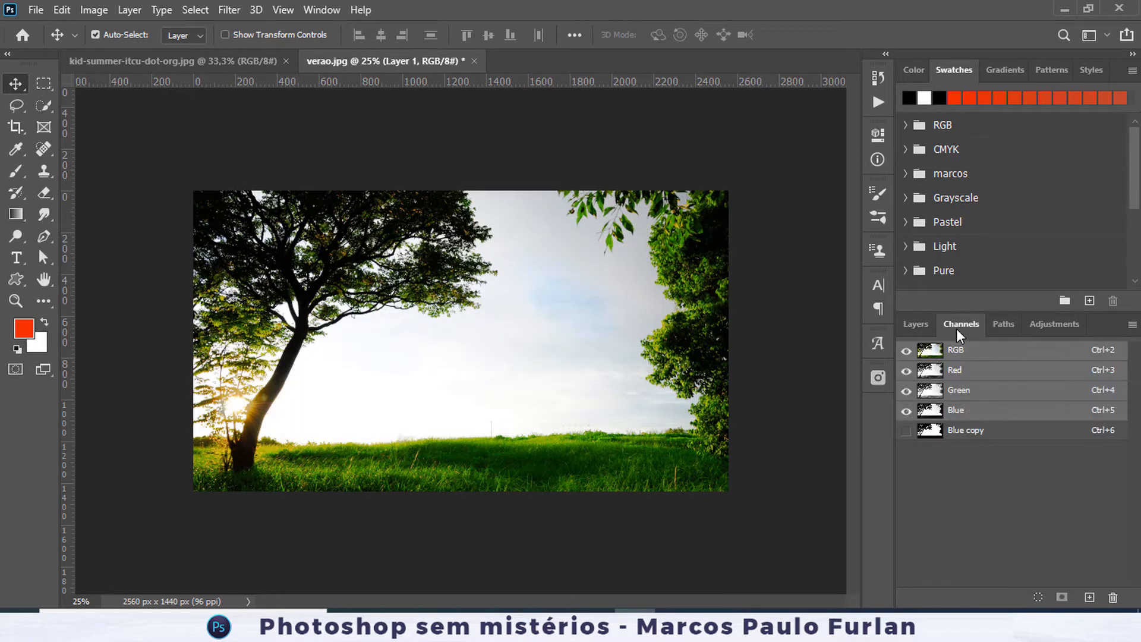
ctrl+click(927, 433)
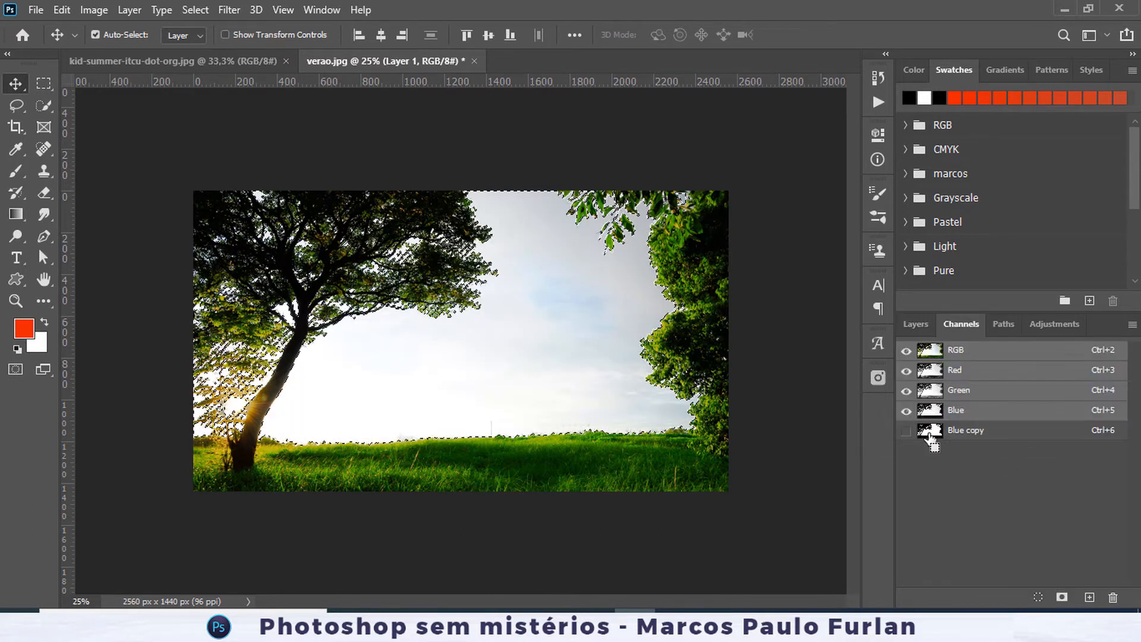
Add a layer mask to Layer 1 that hides the selected sky and keeps the trees and grass.
click(921, 324)
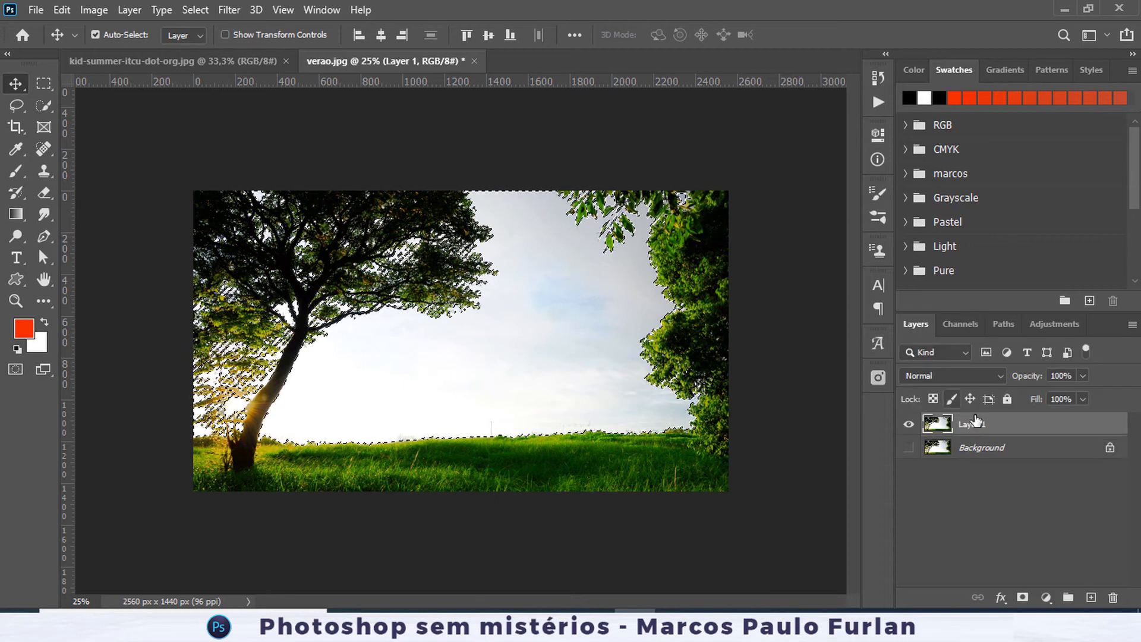
click(1023, 597)
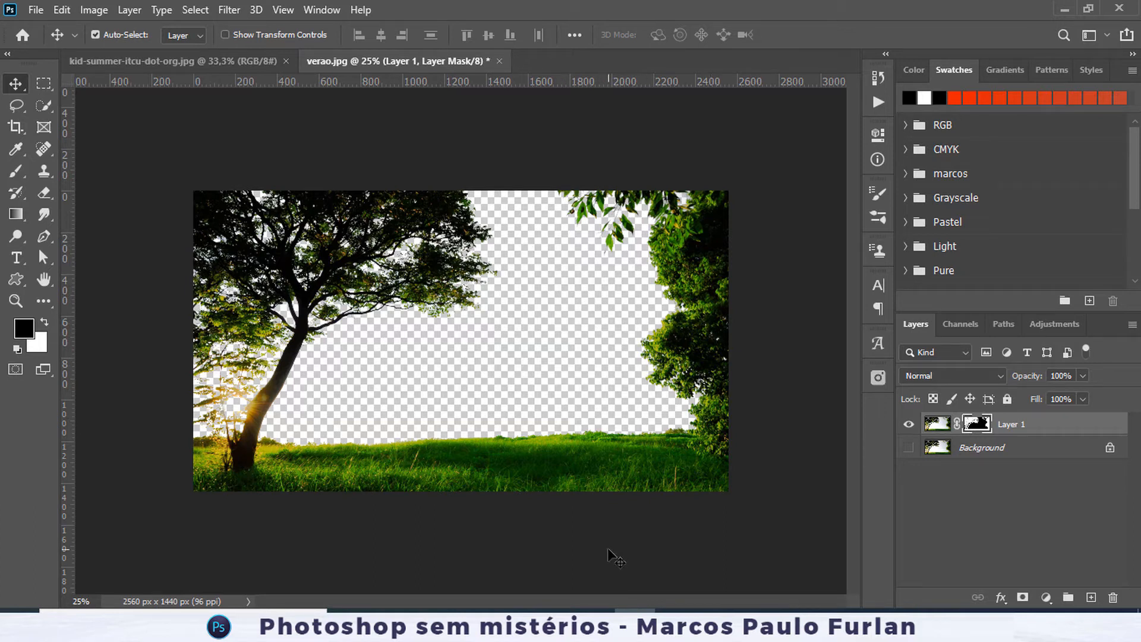
Insert the Pexels cloud photo of a cornfield under a blue sky and place it unclipped below Layer 1.
mouse_move(469, 625)
click(878, 378)
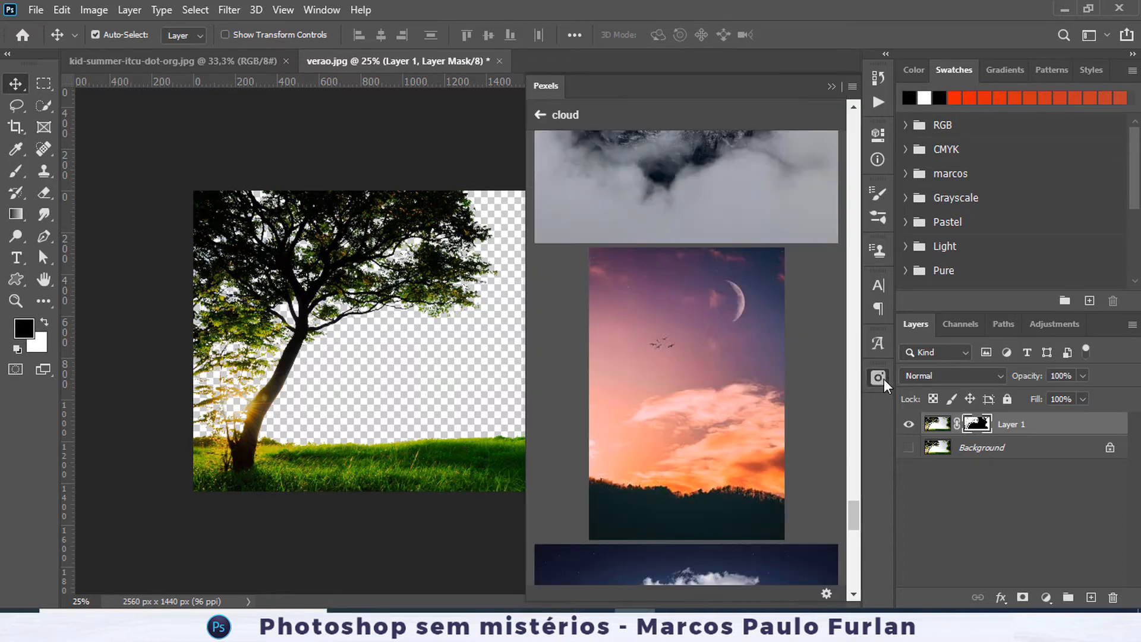
drag(853, 514, 853, 122)
scroll(720, 179, down, 8)
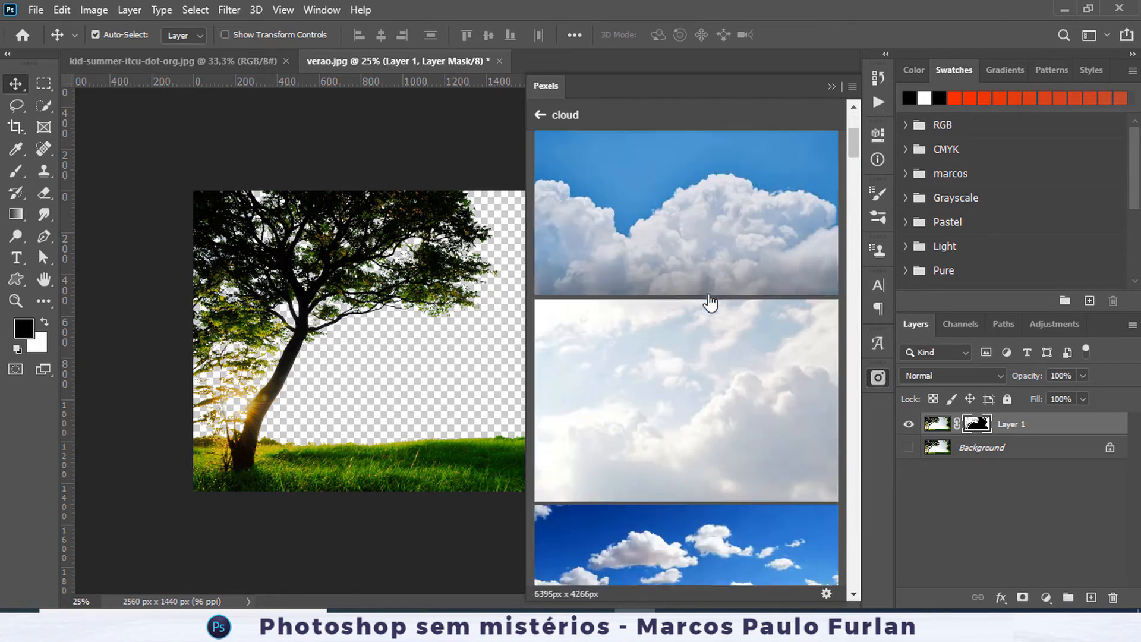
scroll(710, 303, down, 15)
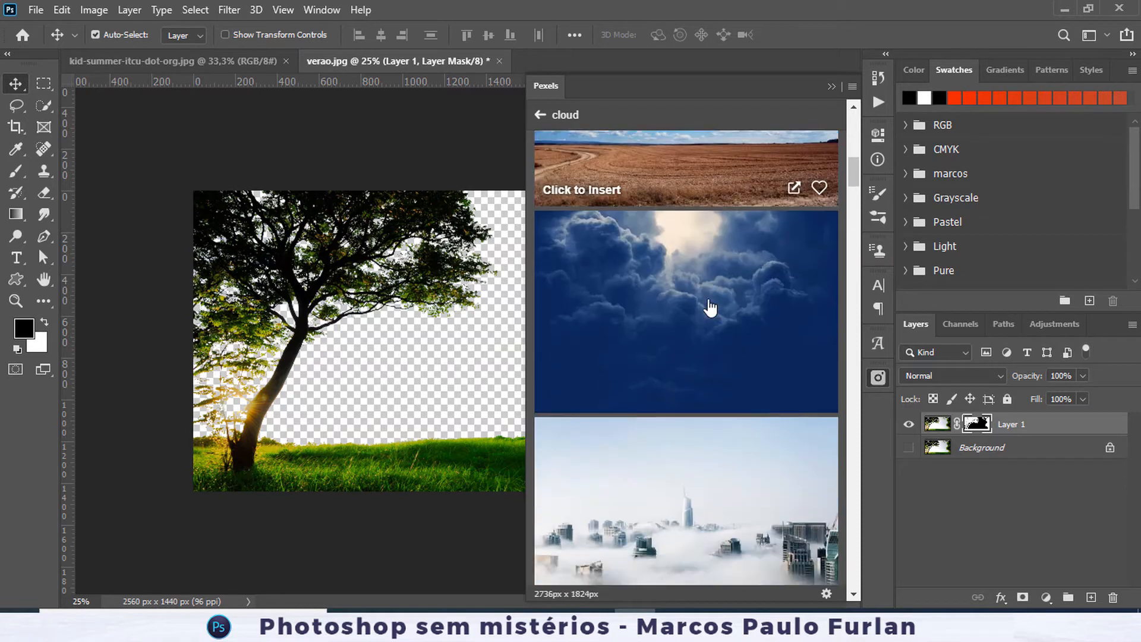
scroll(710, 309, down, 3)
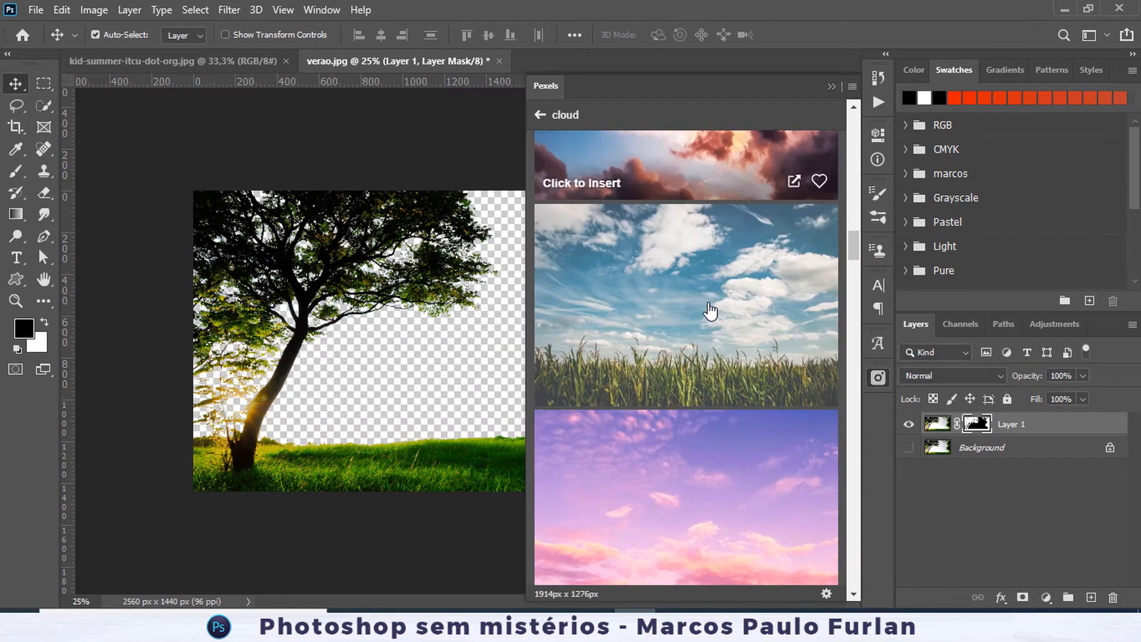
click(694, 305)
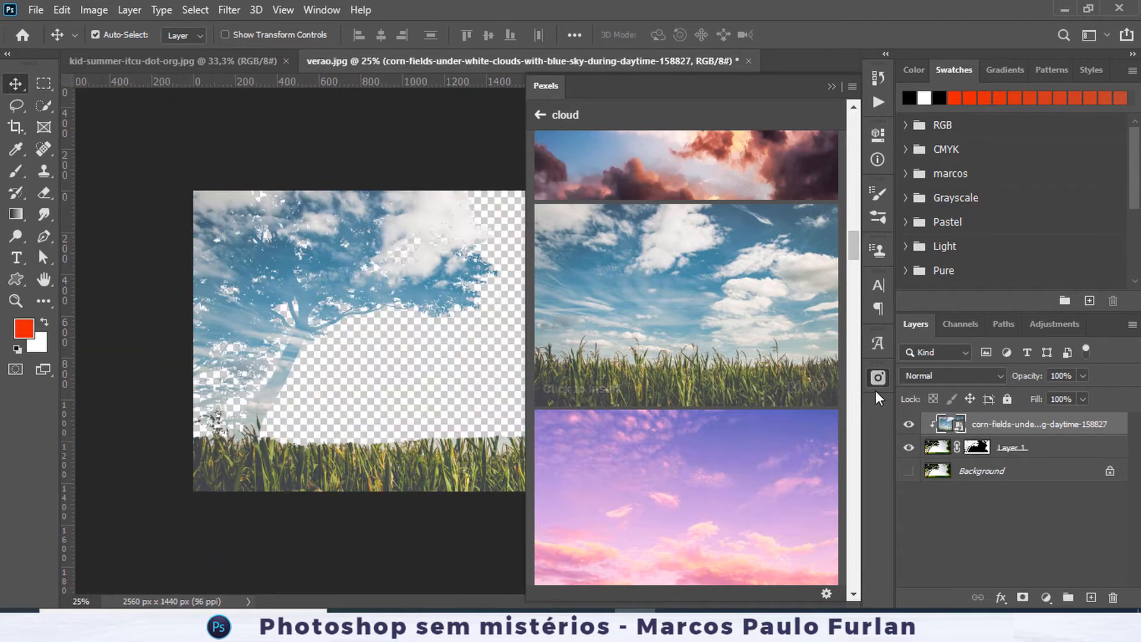
click(882, 383)
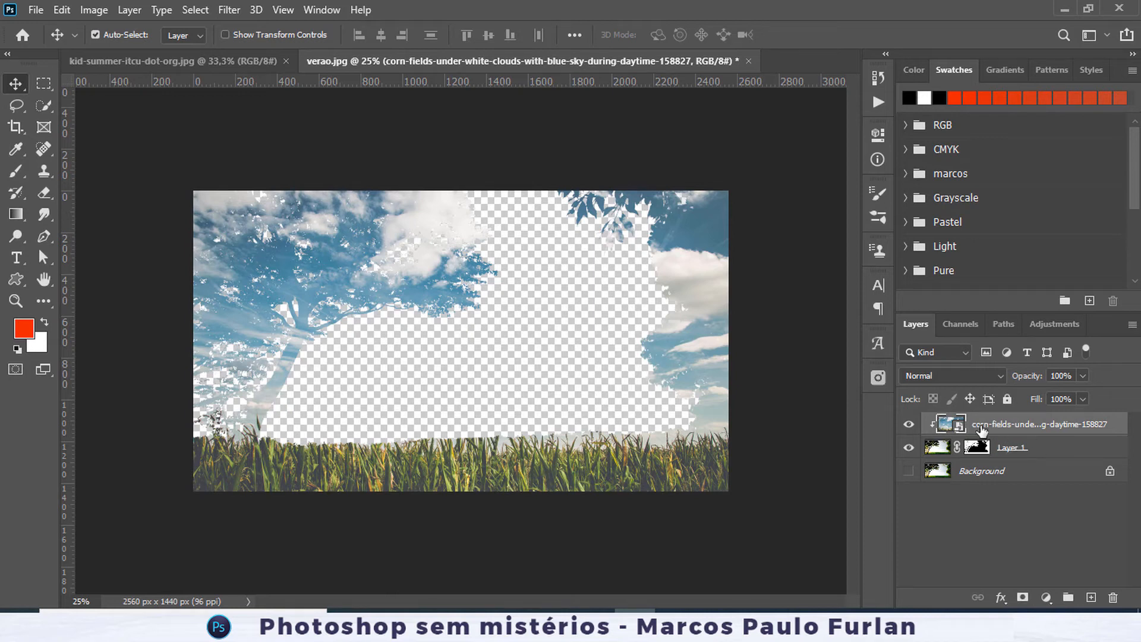
drag(980, 426, 973, 452)
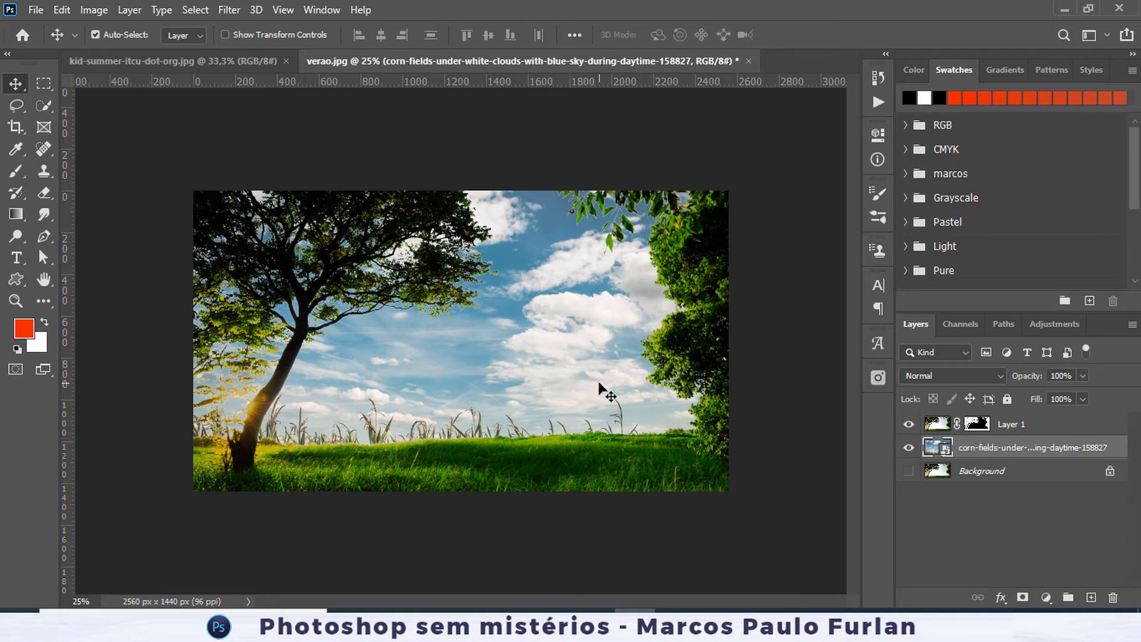
Move the cornfield photo down and enlarge it past the canvas edges so its corn sits behind the grass.
drag(595, 385, 600, 411)
key(ctrl+t)
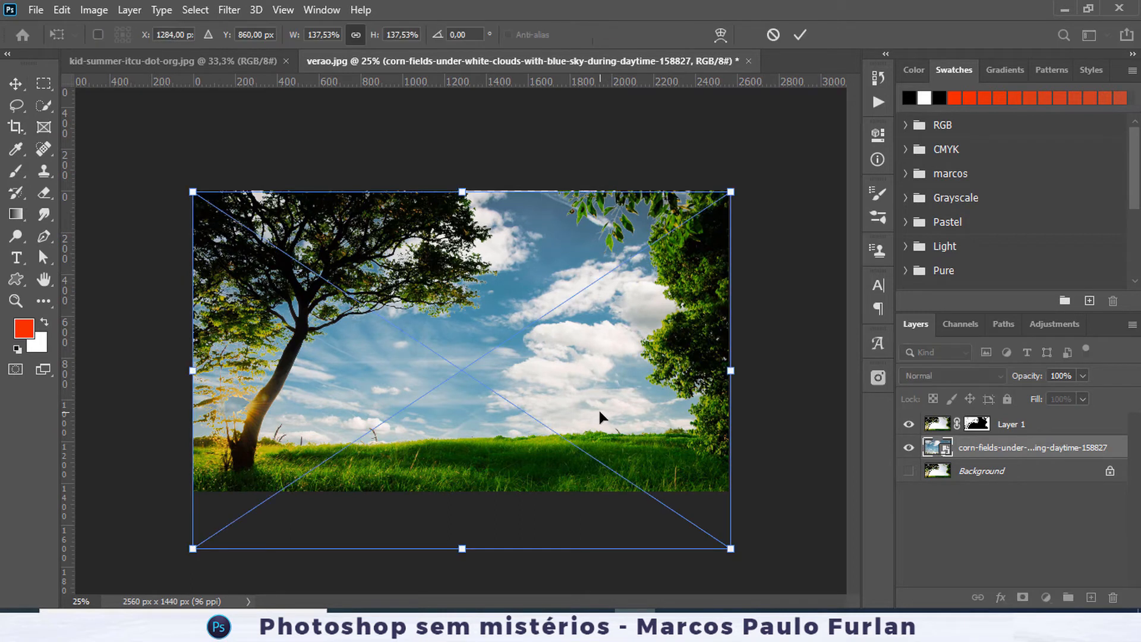
drag(737, 200, 749, 181)
drag(192, 175, 174, 168)
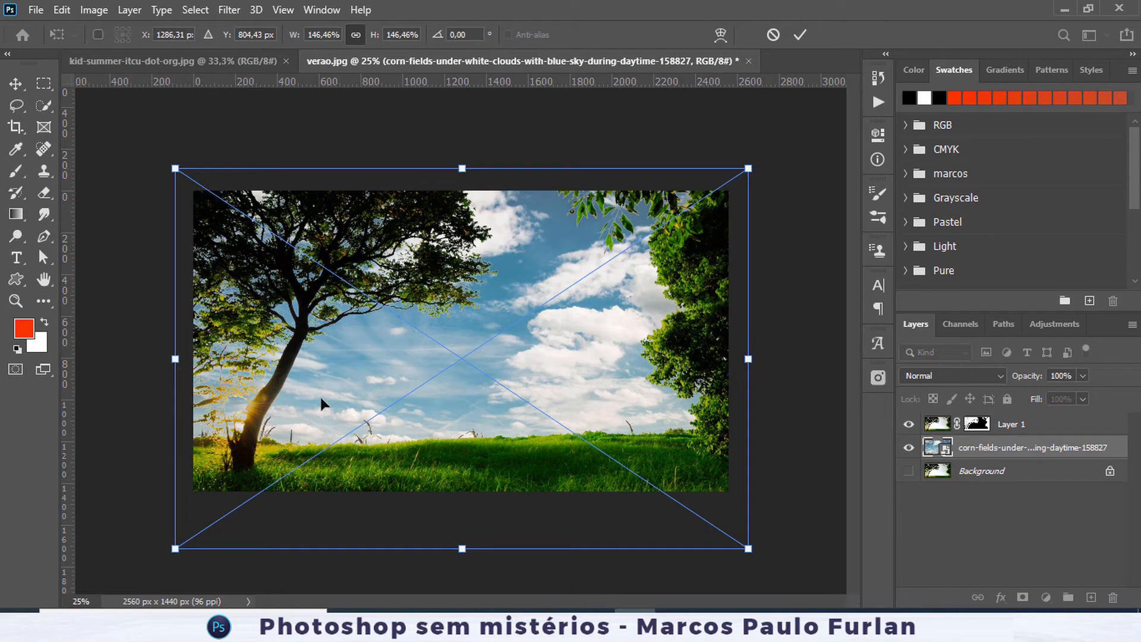
drag(462, 549, 462, 567)
click(800, 33)
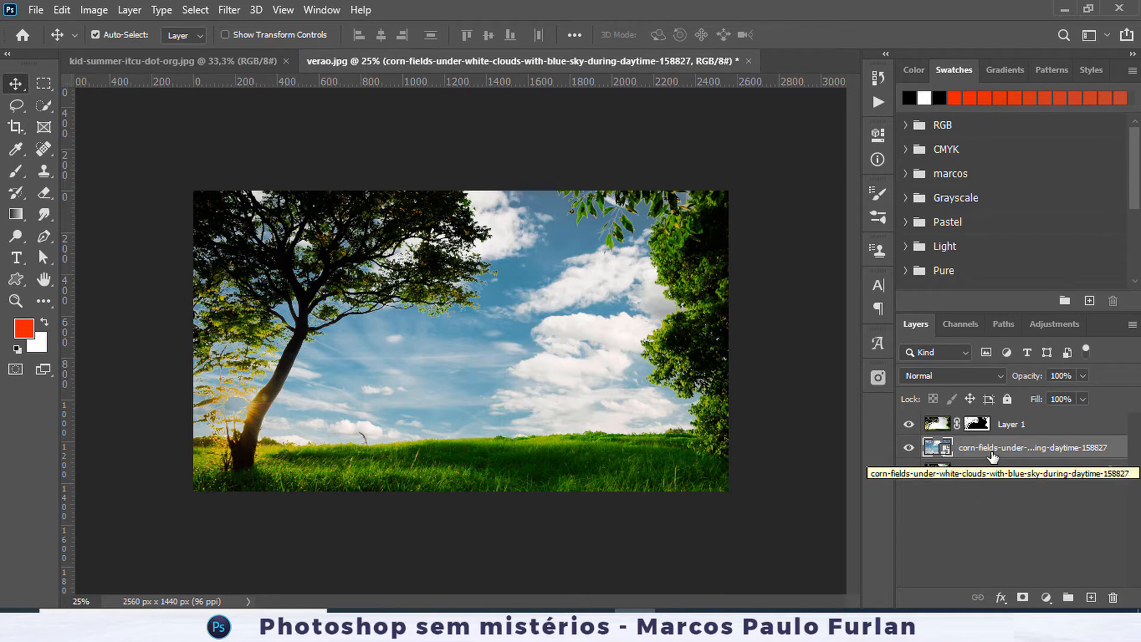
Add a Curves adjustment layer above the cornfield photo and raise the midpoint of the RGB curve to brighten the sky.
click(1047, 598)
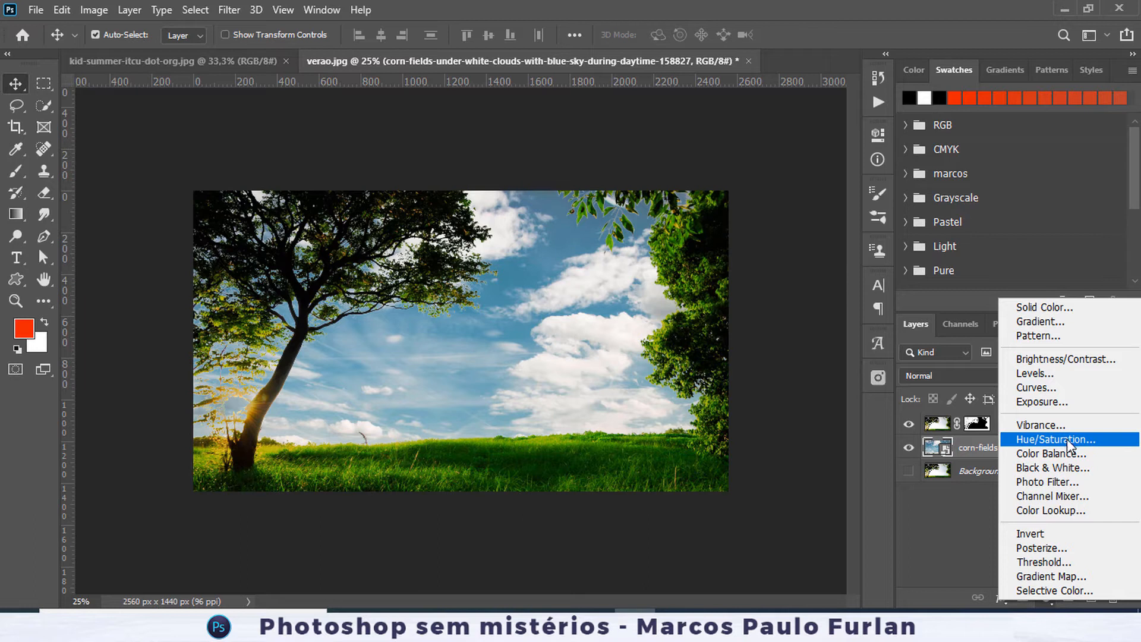
click(1046, 388)
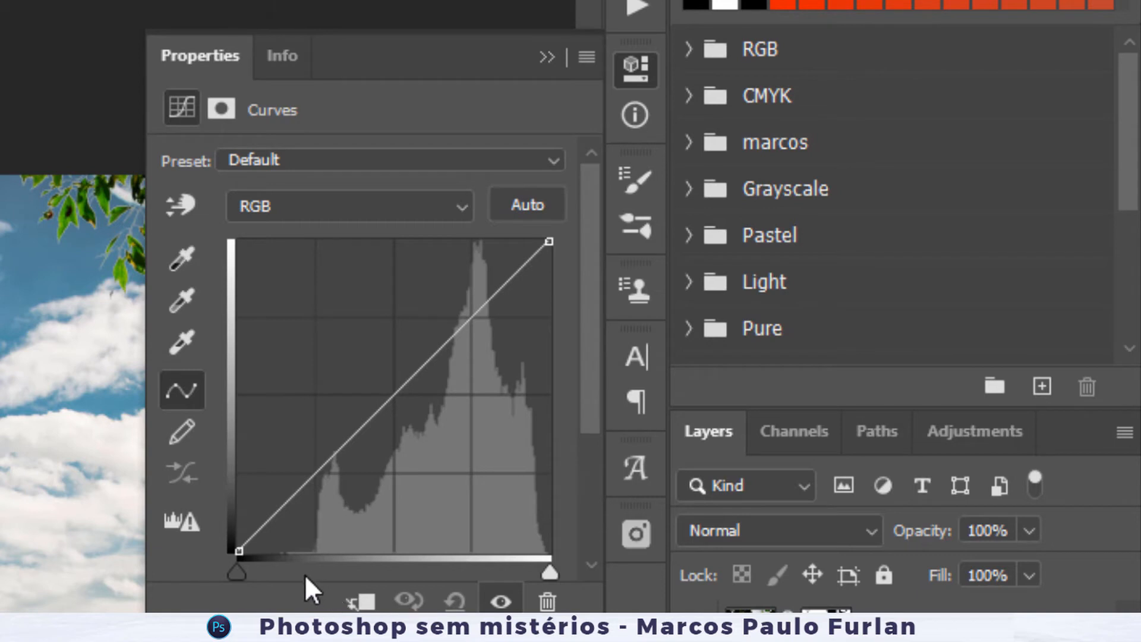
click(403, 386)
drag(402, 387, 396, 378)
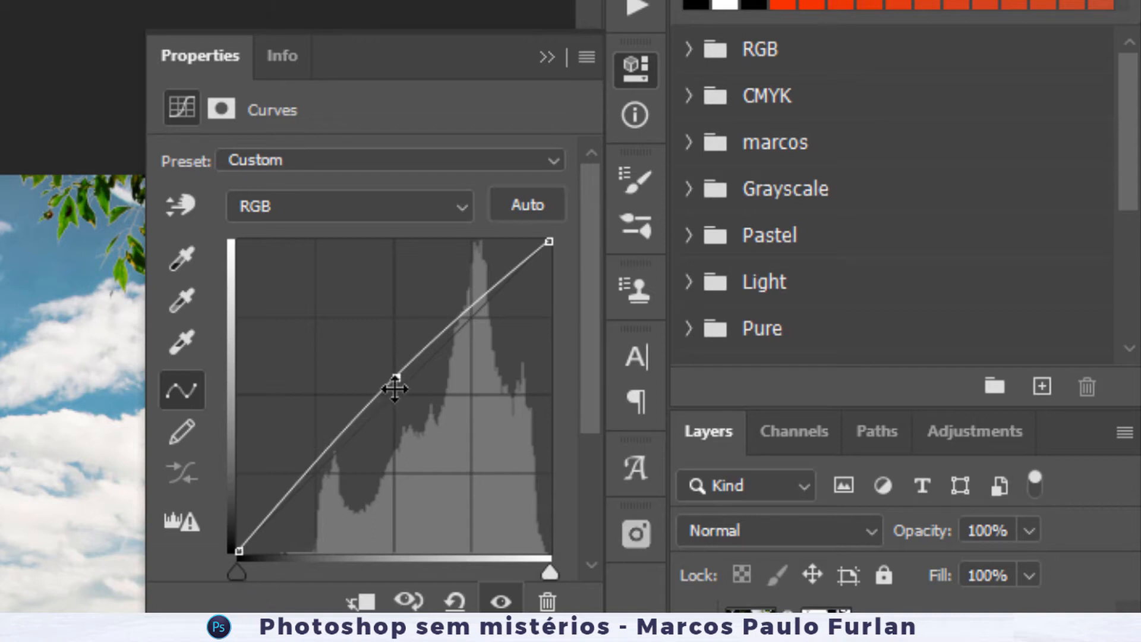
drag(395, 389, 387, 383)
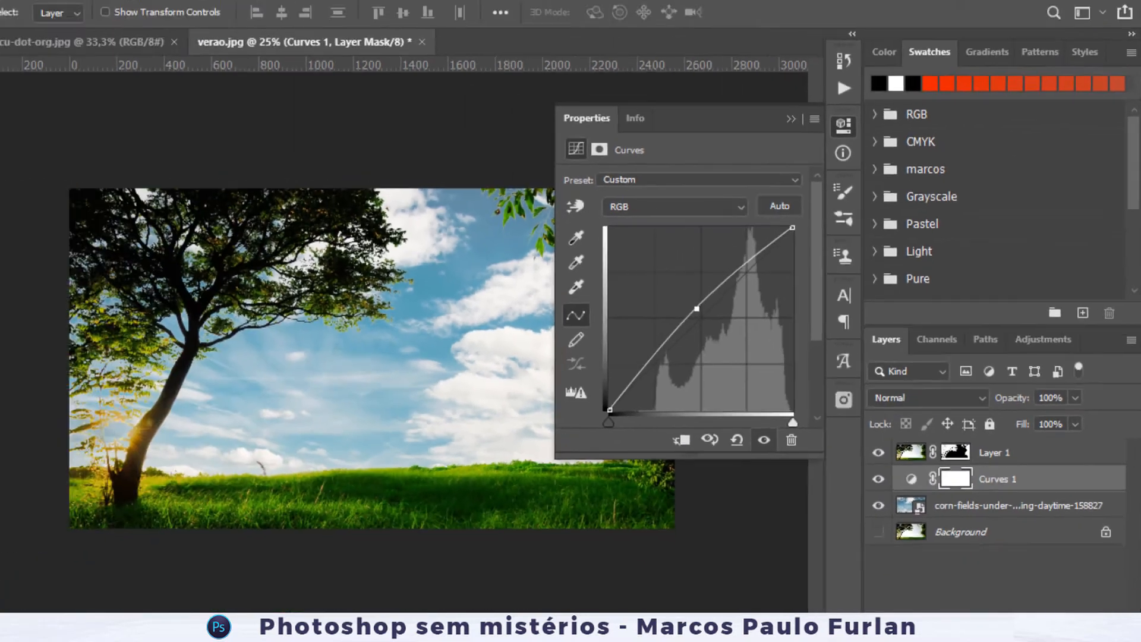
Add a Hue/Saturation adjustment layer for the sky with Hue +21, Saturation -9 and Lightness -8.
click(1046, 597)
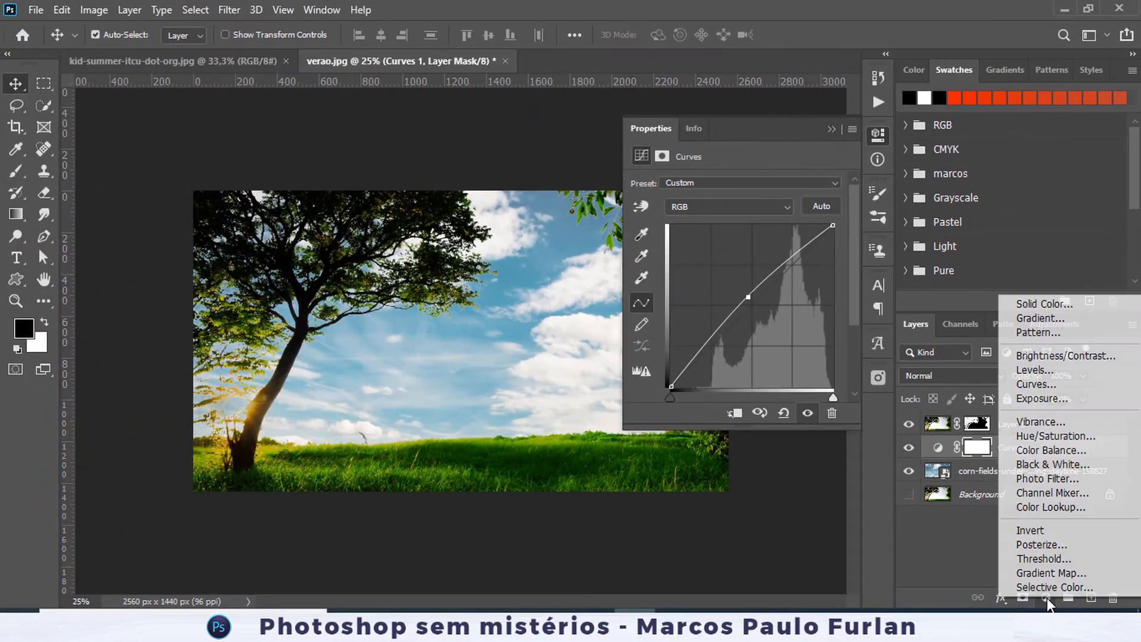
click(1060, 436)
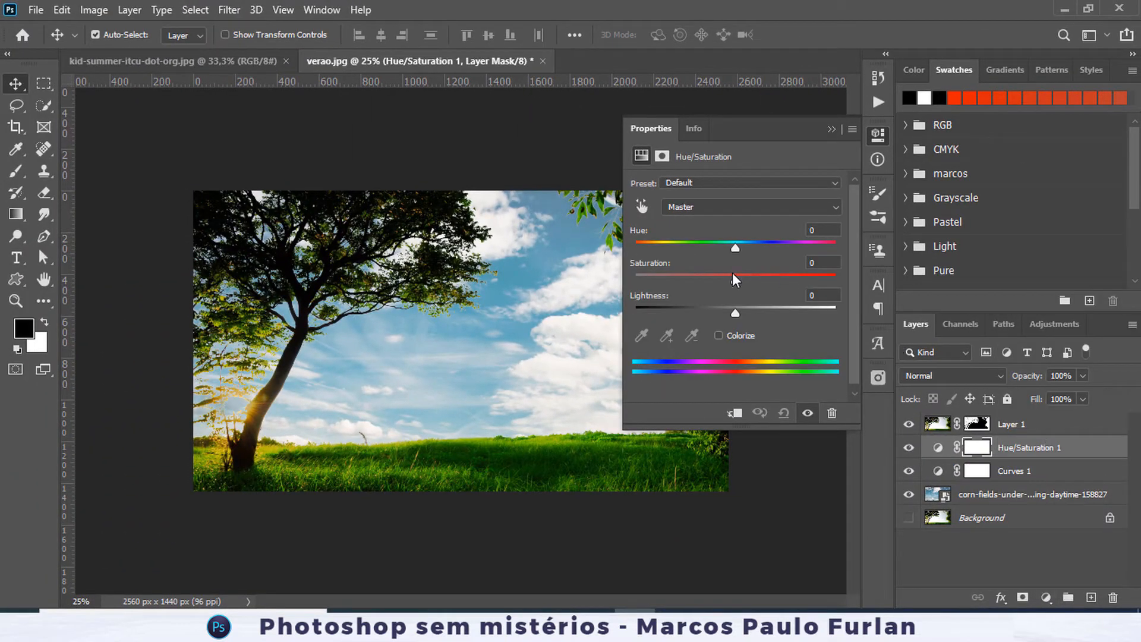
drag(736, 283, 726, 286)
drag(739, 248, 757, 244)
drag(741, 316, 727, 317)
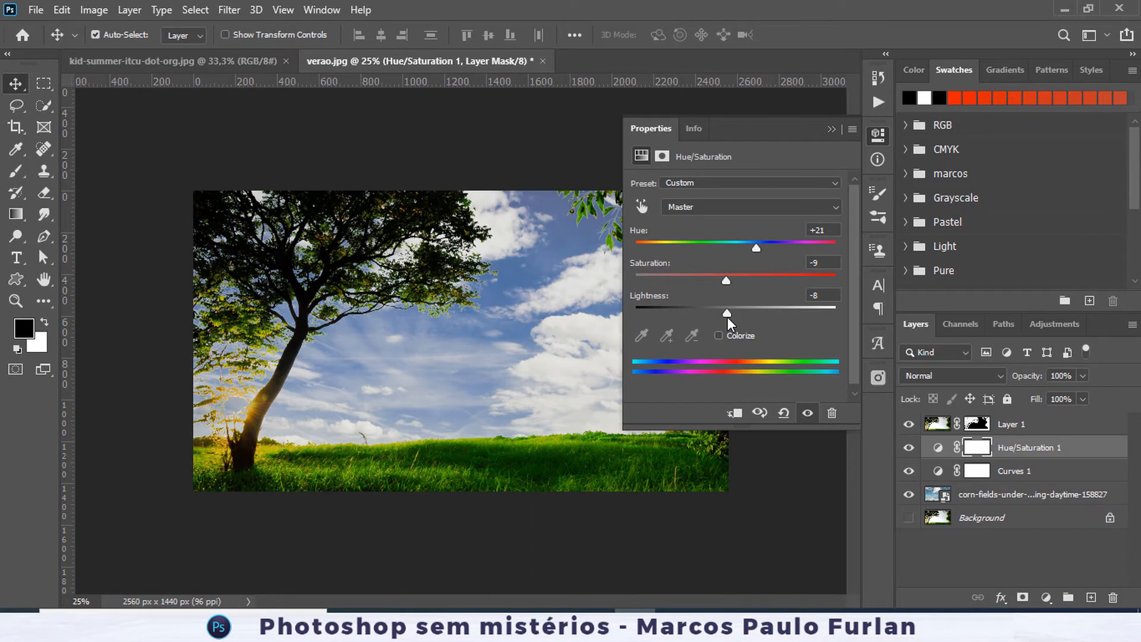
click(879, 135)
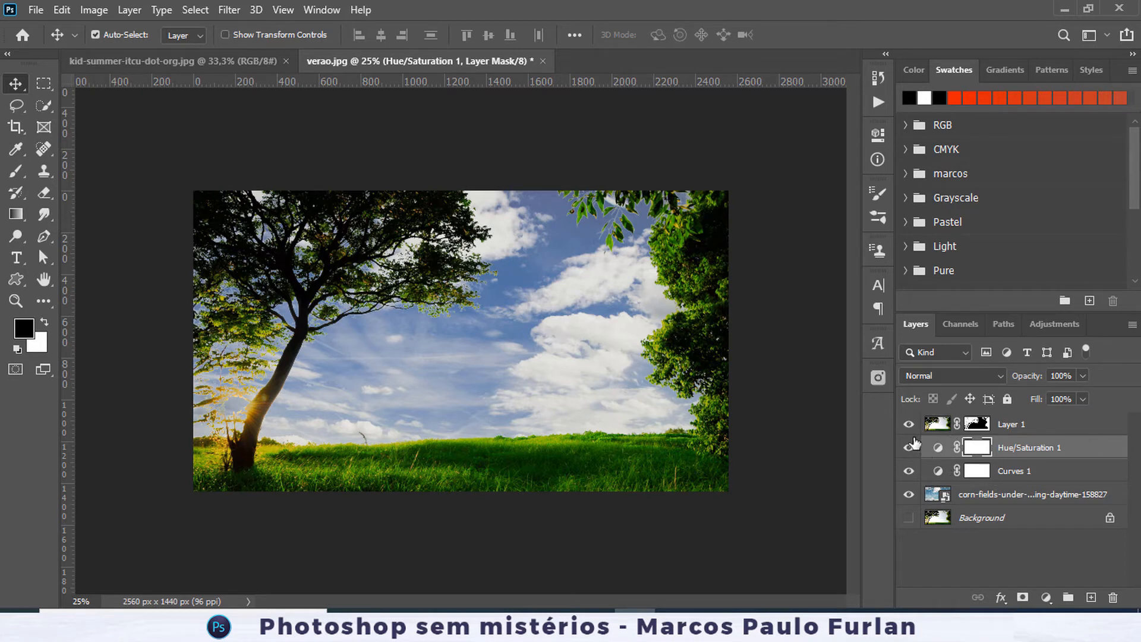
Hide the cornfield photo together with its Curves and Hue/Saturation adjustment layers, keeping the photo layer active.
click(980, 498)
drag(906, 498, 909, 449)
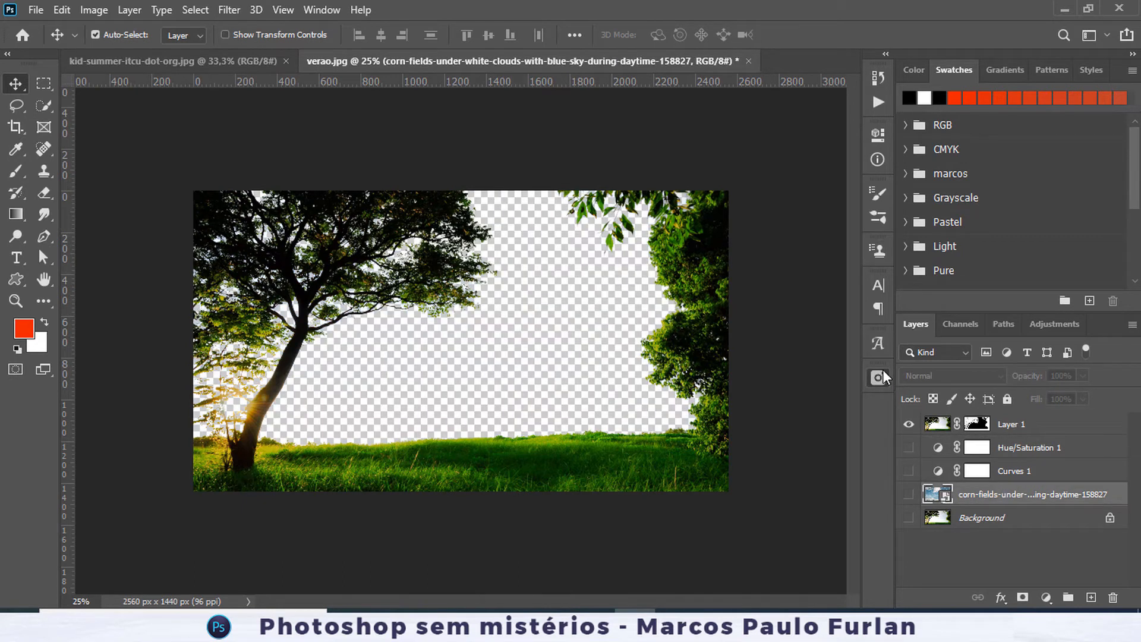
Browse more Pexels cloud photos for another sky, and search for "sunset" instead.
click(883, 371)
scroll(758, 383, down, 8)
scroll(759, 394, down, 12)
scroll(752, 408, down, 3)
scroll(753, 408, up, 3)
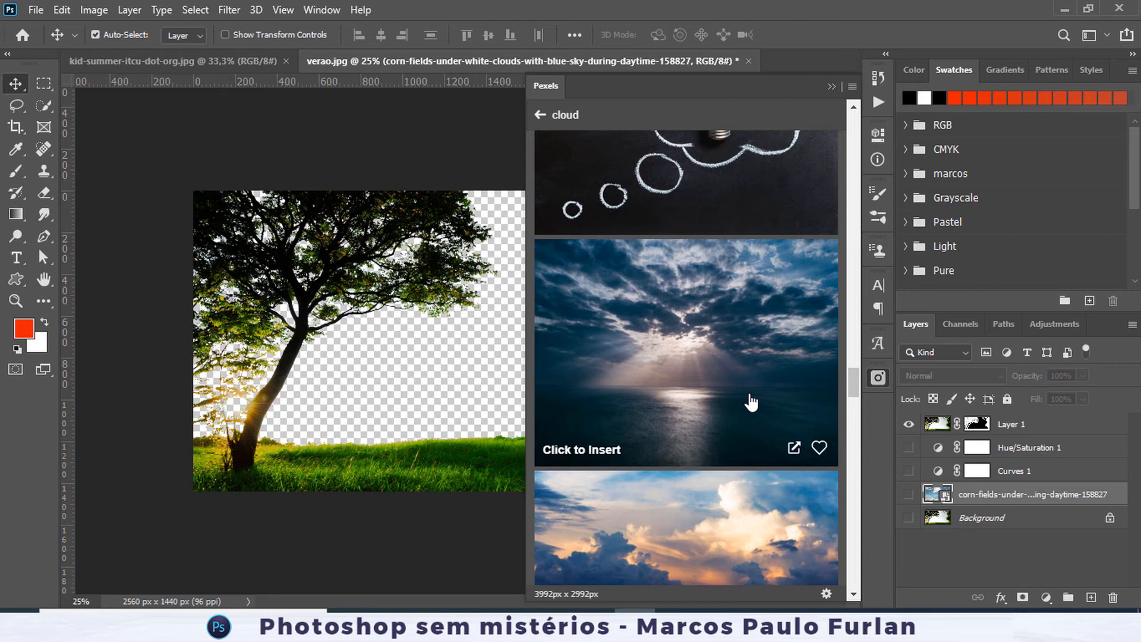
scroll(684, 390, down, 2)
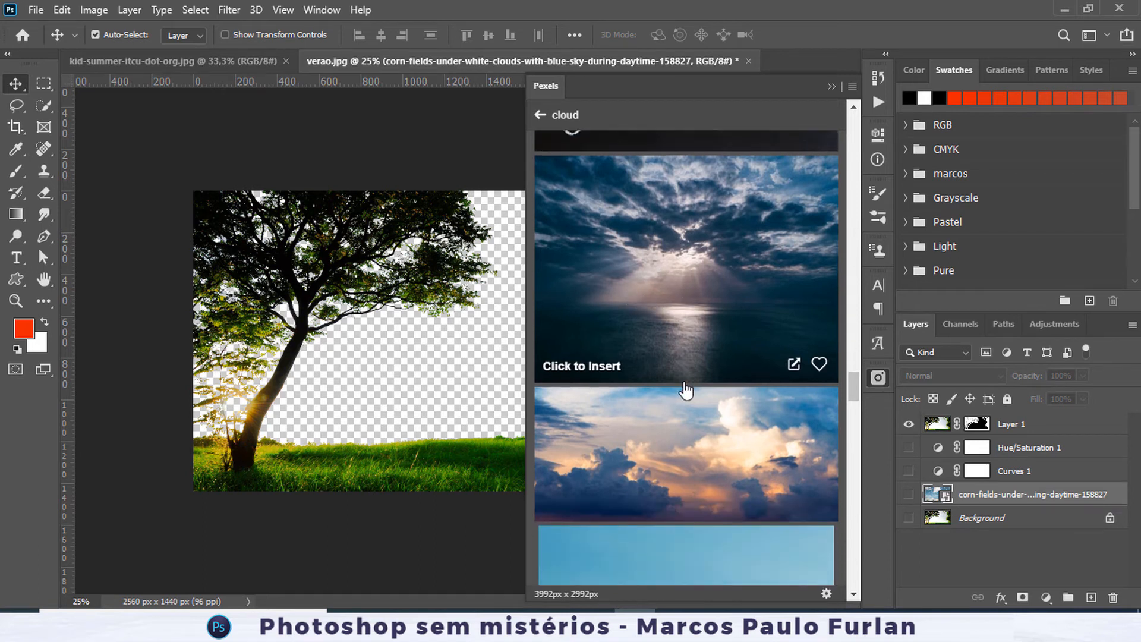
click(565, 115)
text(sunset)
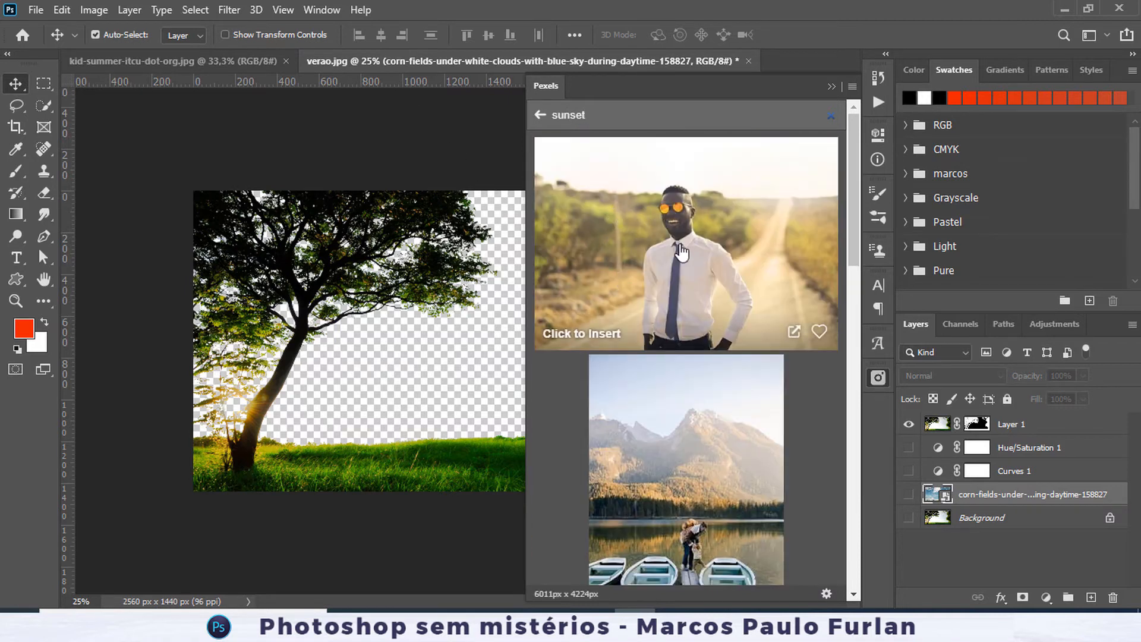
Insert the sunset photo with a calm sea under an orange sky and show the cornfield layer it is clipped to.
scroll(674, 261, down, 10)
scroll(670, 273, up, 4)
scroll(671, 275, down, 15)
scroll(670, 274, down, 5)
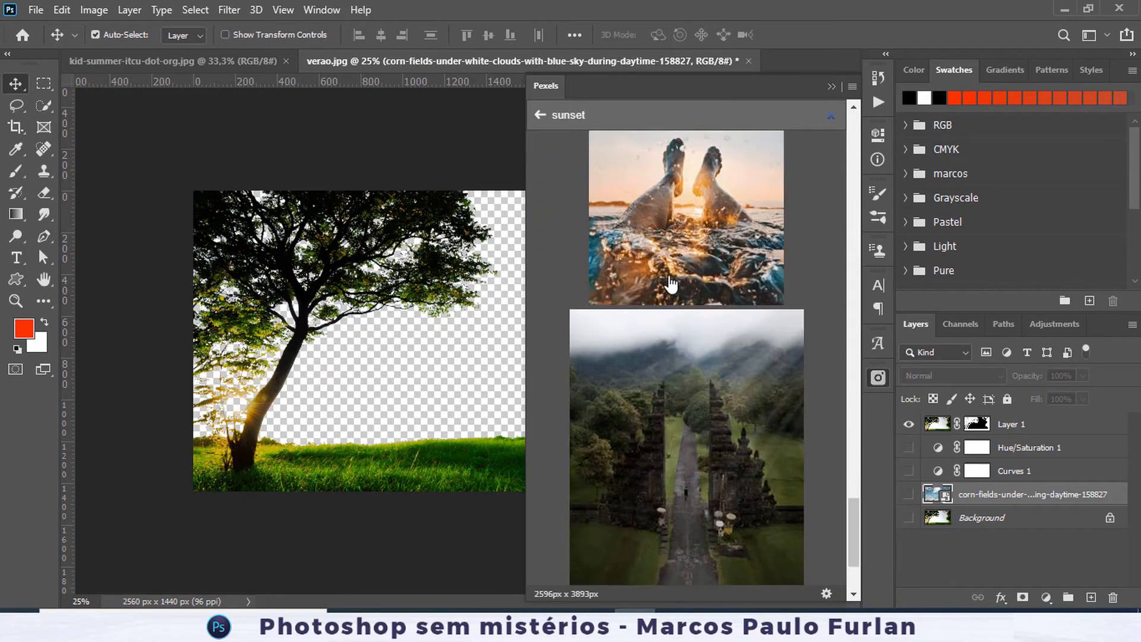
scroll(669, 294, down, 3)
scroll(669, 304, down, 5)
scroll(670, 309, down, 10)
scroll(669, 320, down, 8)
scroll(668, 321, down, 8)
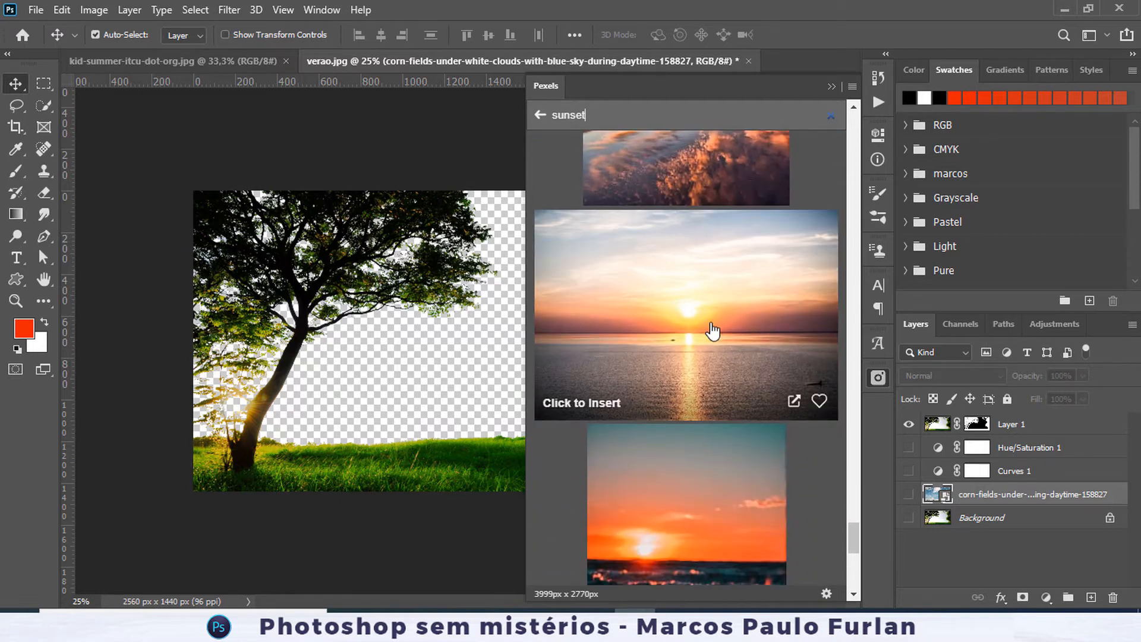
scroll(713, 331, down, 3)
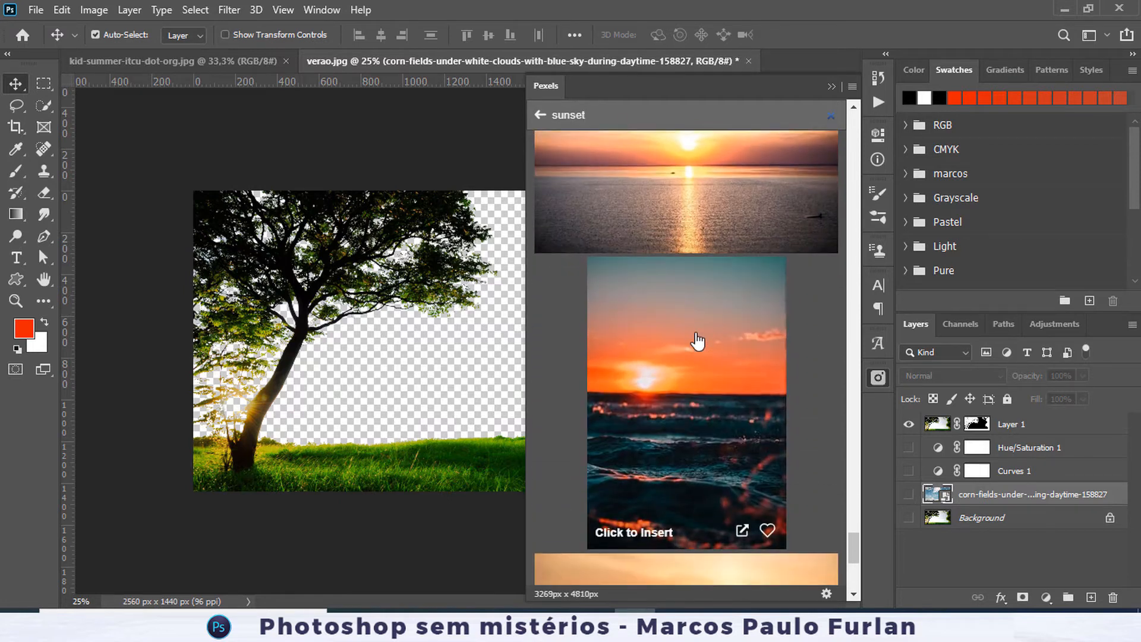
scroll(696, 340, up, 4)
click(707, 372)
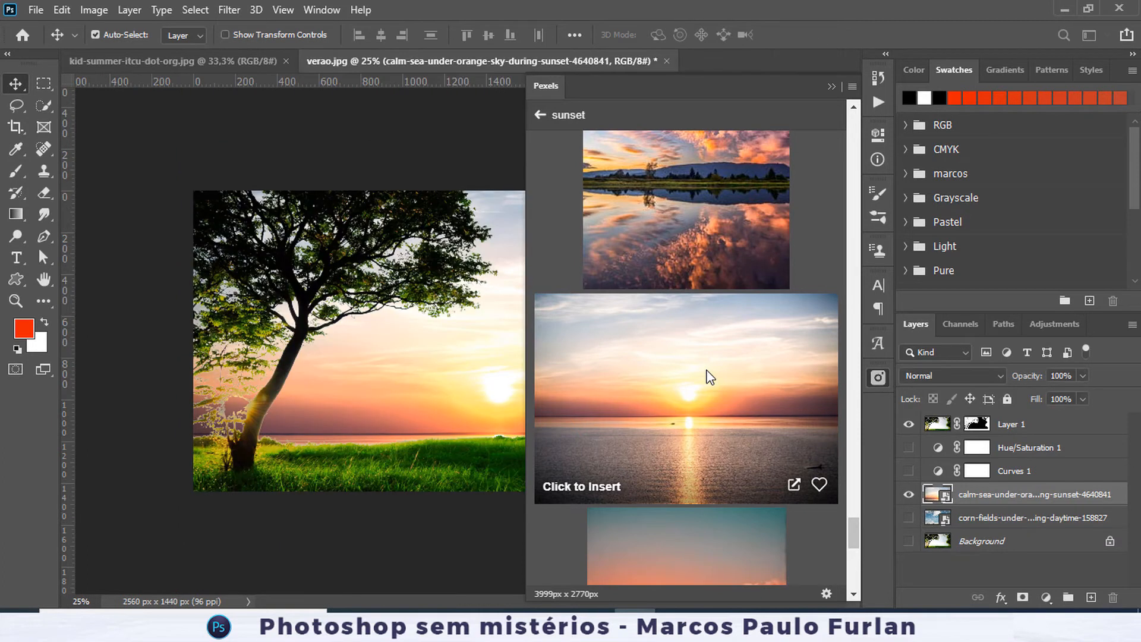
click(708, 375)
click(878, 378)
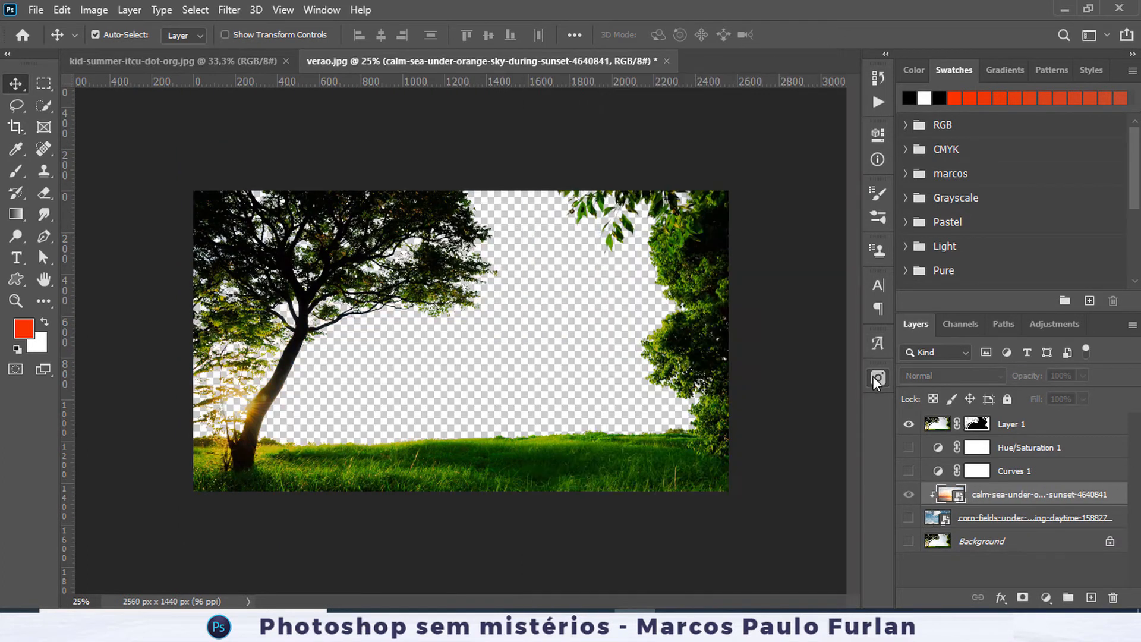
click(908, 516)
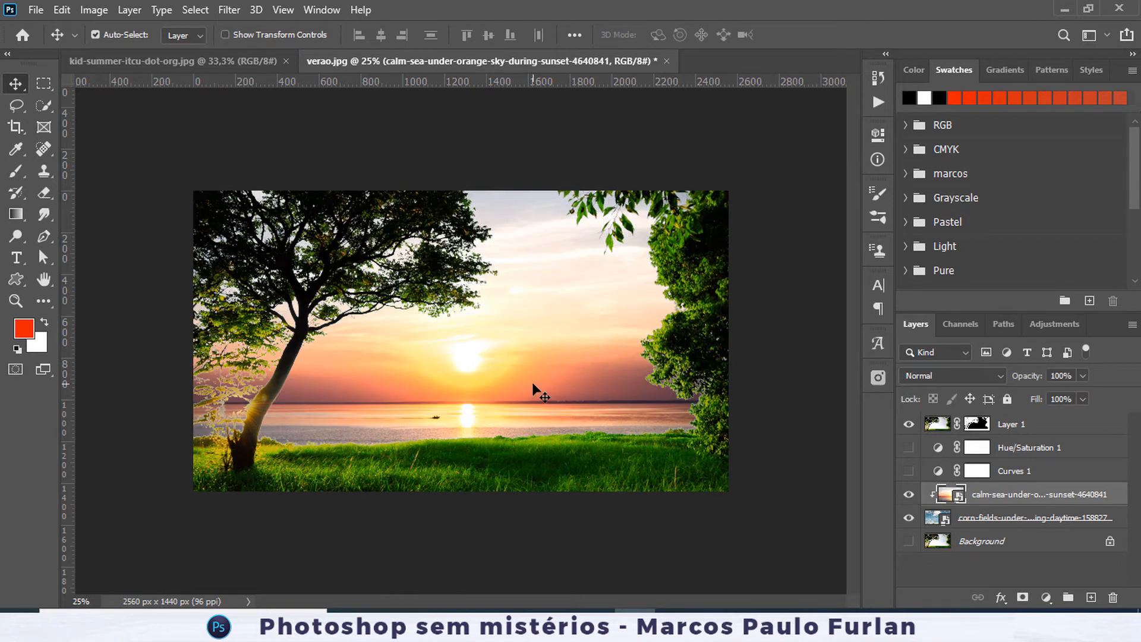
Move the sunset photo down and enlarge it so the sea is hidden and the sun sits just above the grass.
key(ctrl+t)
key(shift+Down)
key(shift+Down)
key(shift+Down)
key(shift+Down)
key(shift+Down)
key(shift+Down)
key(shift+Down)
key(shift+Down)
key(shift+Down)
key(shift+Down)
key(shift+Down)
key(shift+Down)
key(shift+Down)
key(shift+Down)
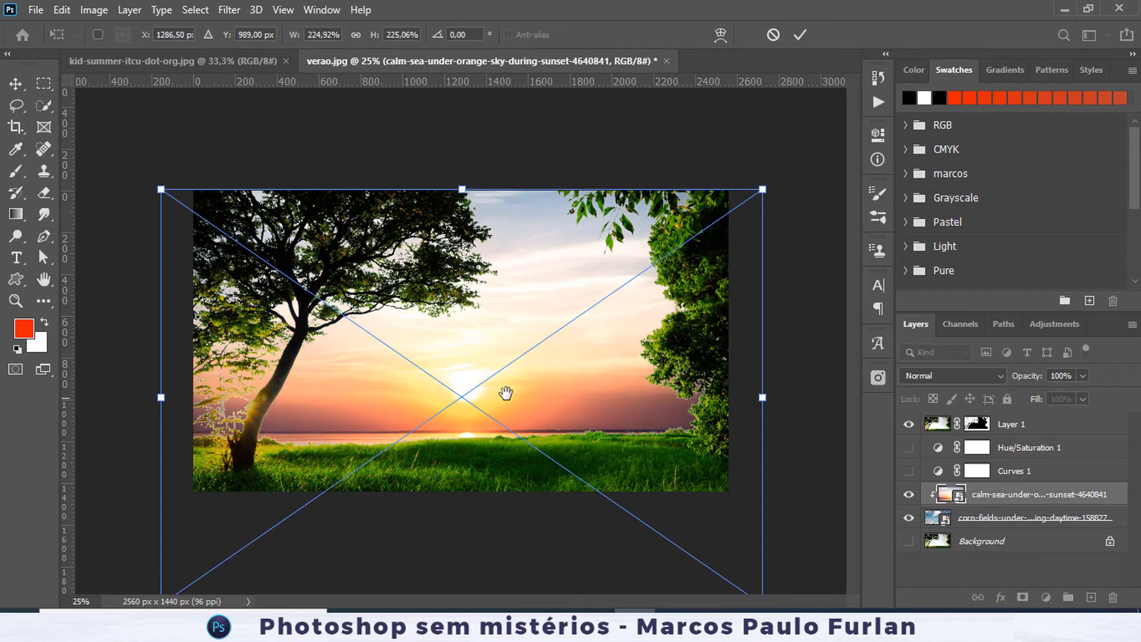
drag(761, 403, 825, 405)
key(shift+Down)
key(shift+Down)
key(shift+Down)
key(shift+Down)
key(shift+Down)
key(shift+Down)
key(Return)
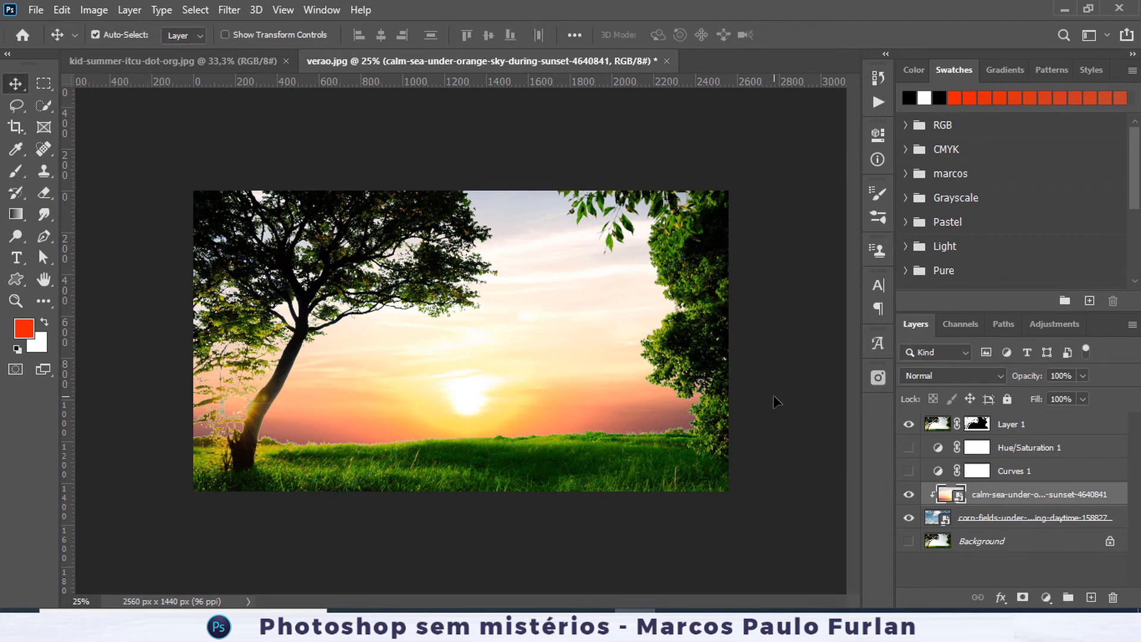
Add a black (000000) Solid Color fill above Layer 1 and clip it to that layer to turn the landscape into a silhouette.
key(ctrl+0)
key(Up)
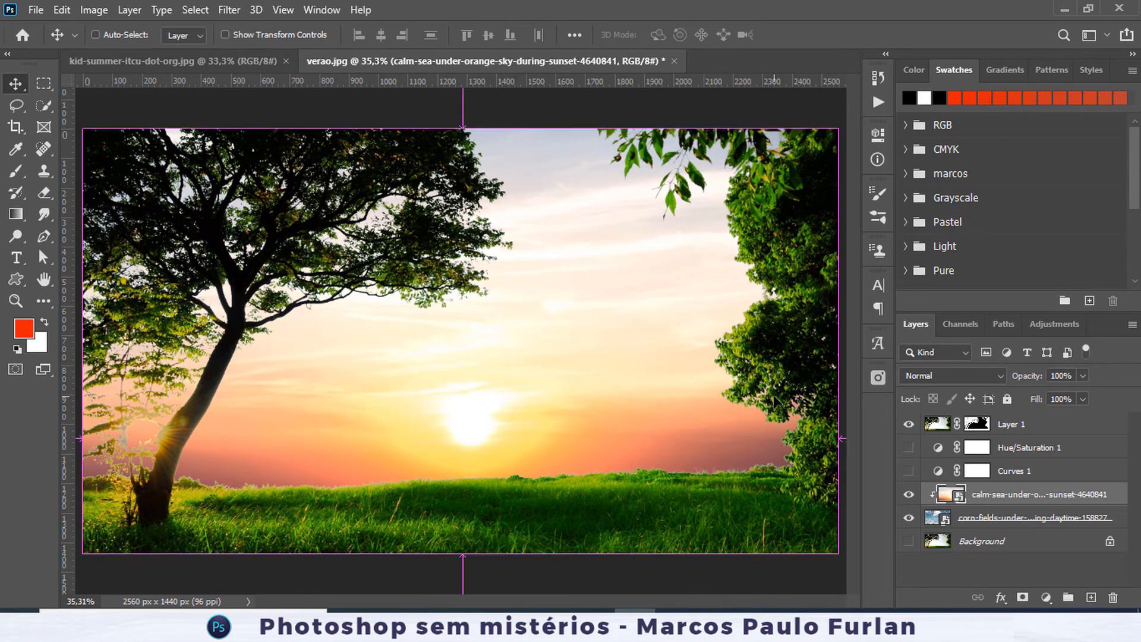
key(ctrl+minus)
key(ctrl+minus)
key(ctrl+minus)
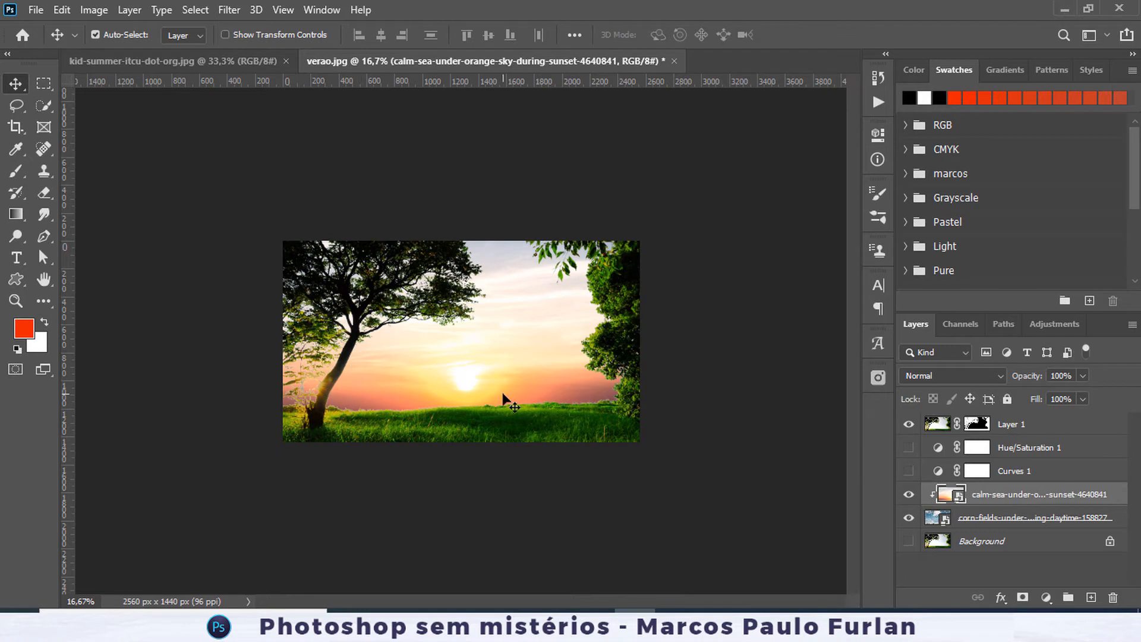
click(936, 425)
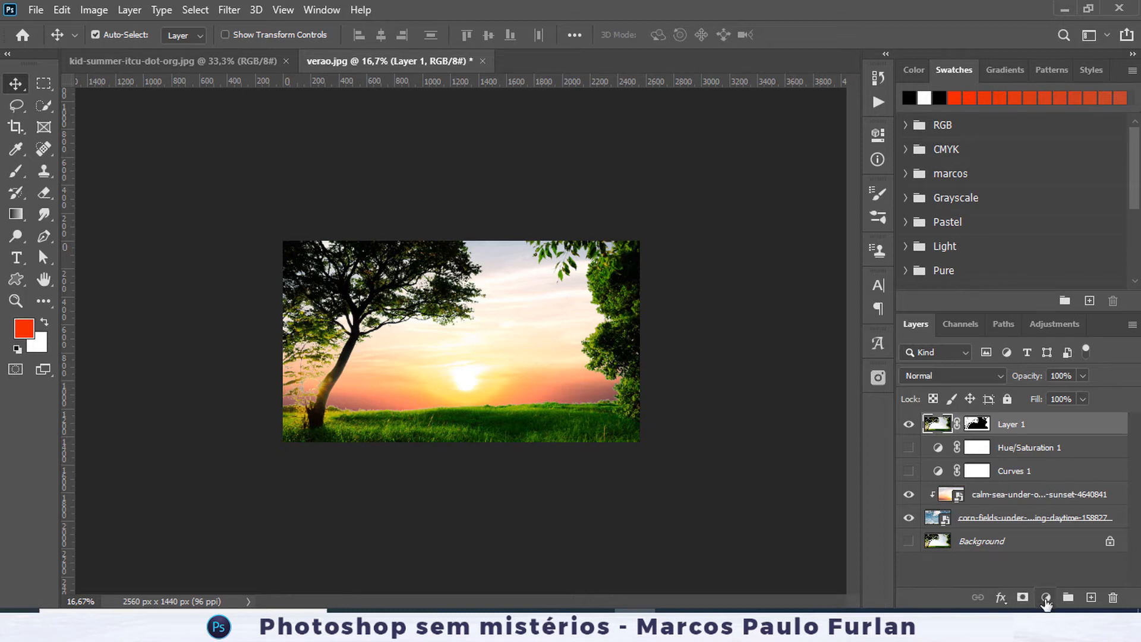
click(1046, 597)
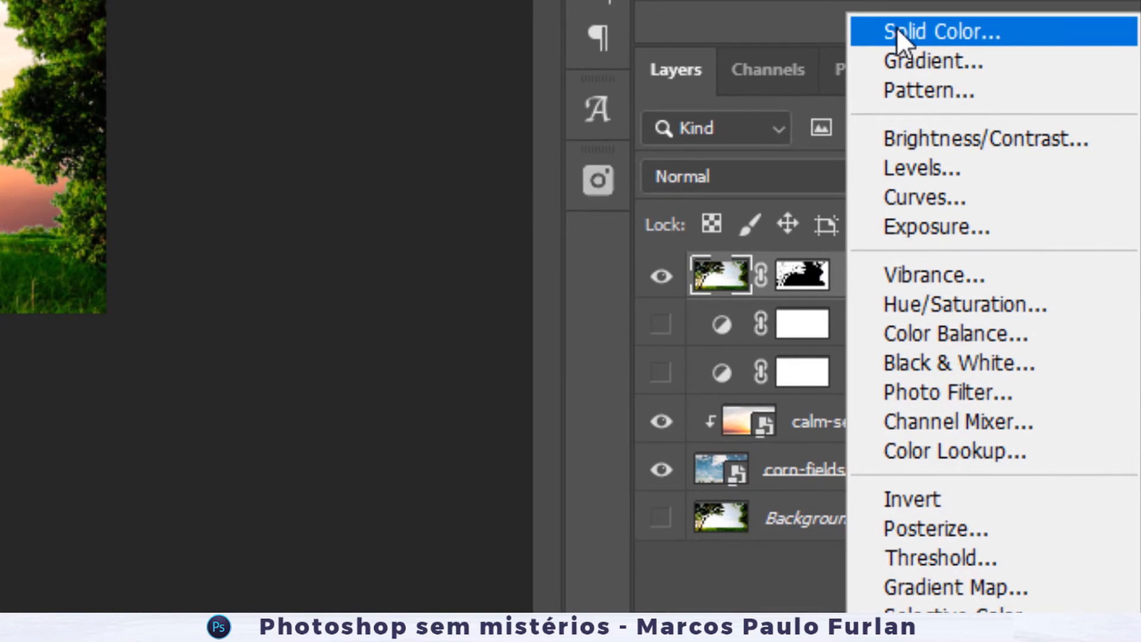
click(1020, 306)
drag(642, 270, 664, 548)
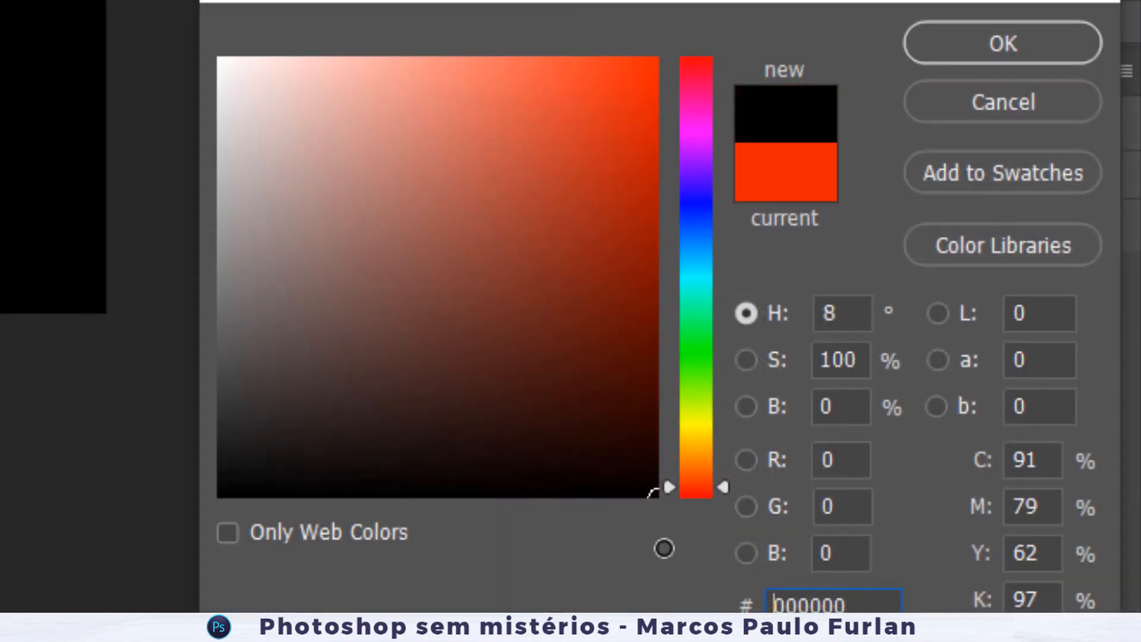
click(1003, 54)
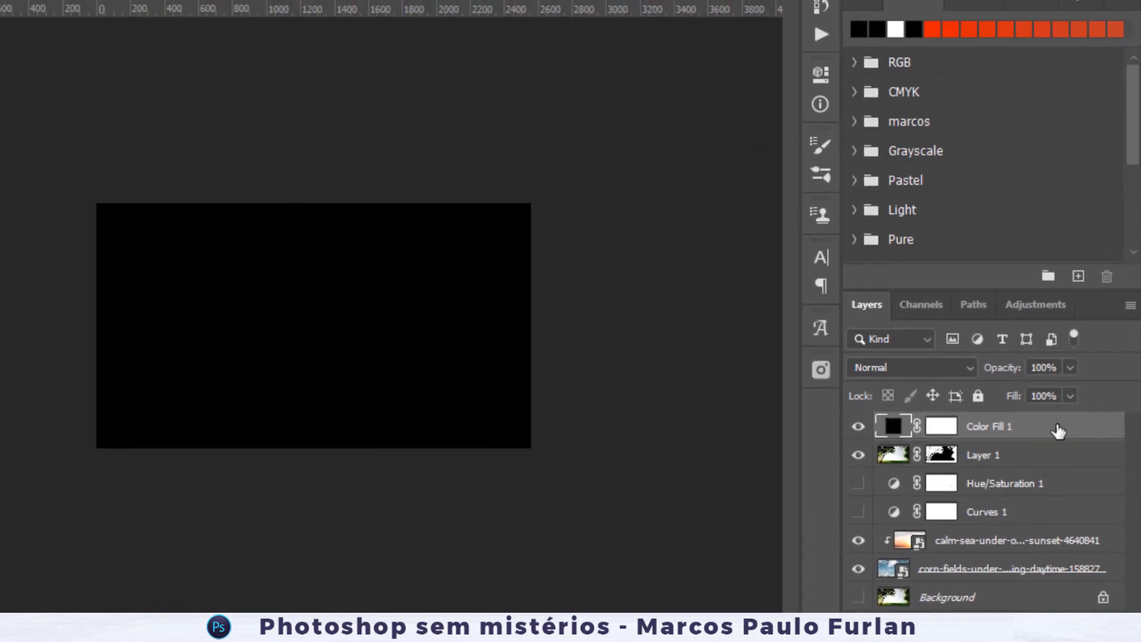
right_click(1040, 427)
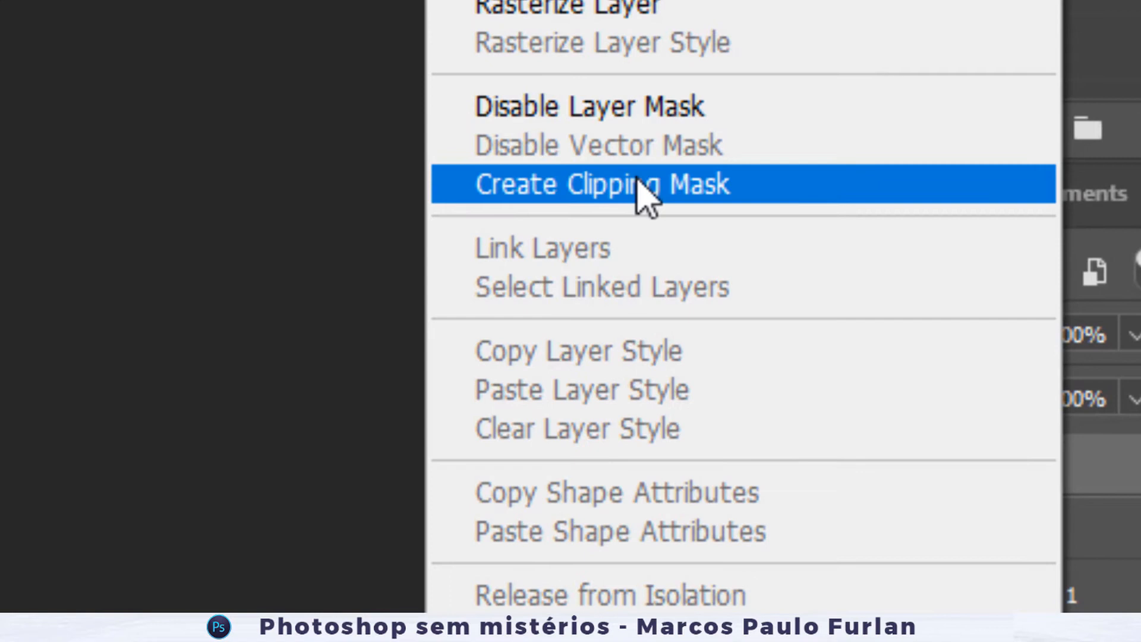
click(701, 179)
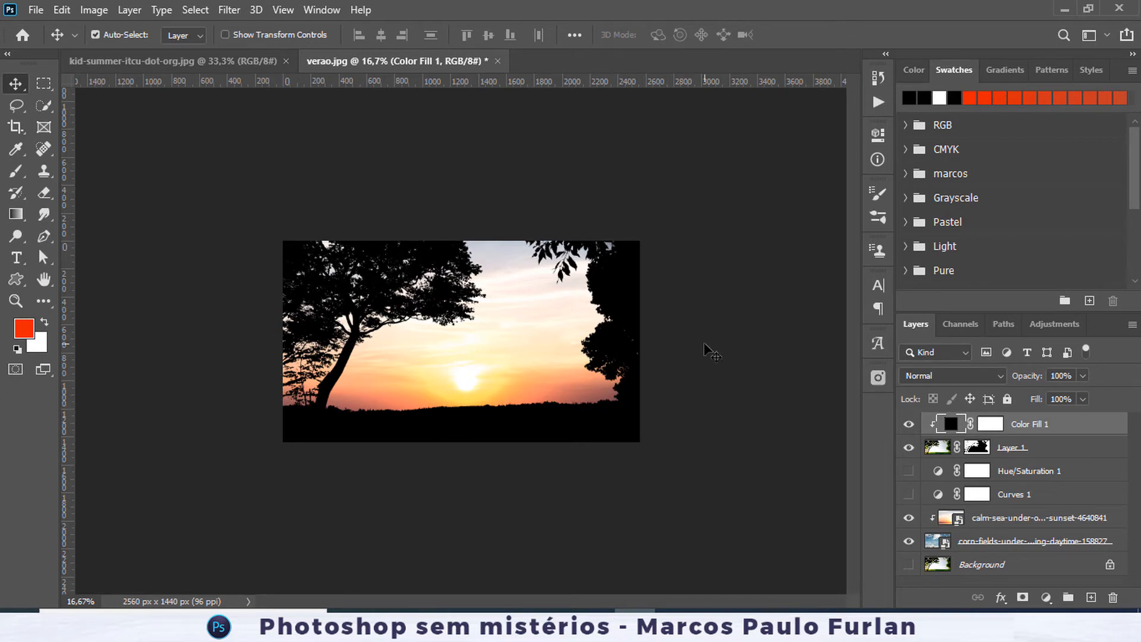
Show the Background layer and gather all the layers above it in a group named "final".
key(ctrl+0)
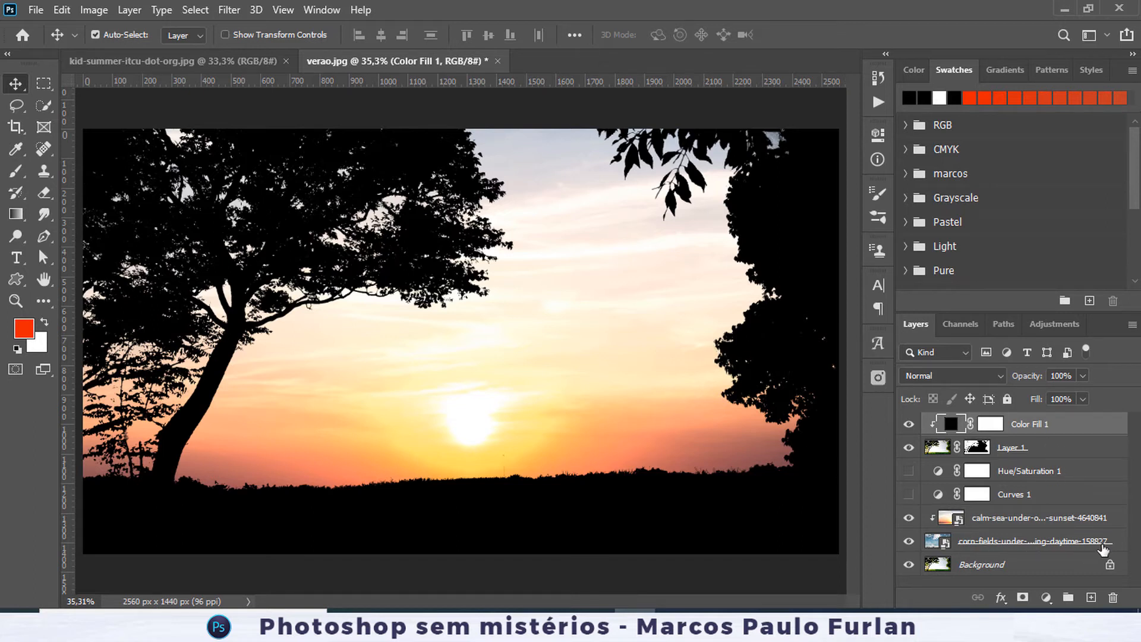
shift+click(1123, 543)
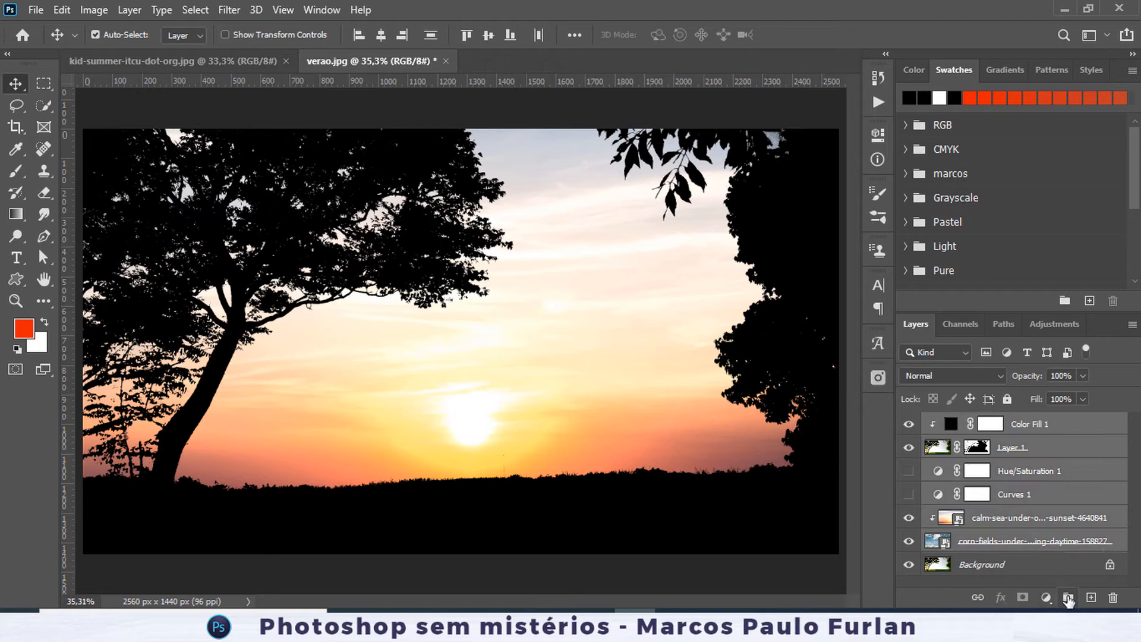
click(1067, 597)
double_click(959, 422)
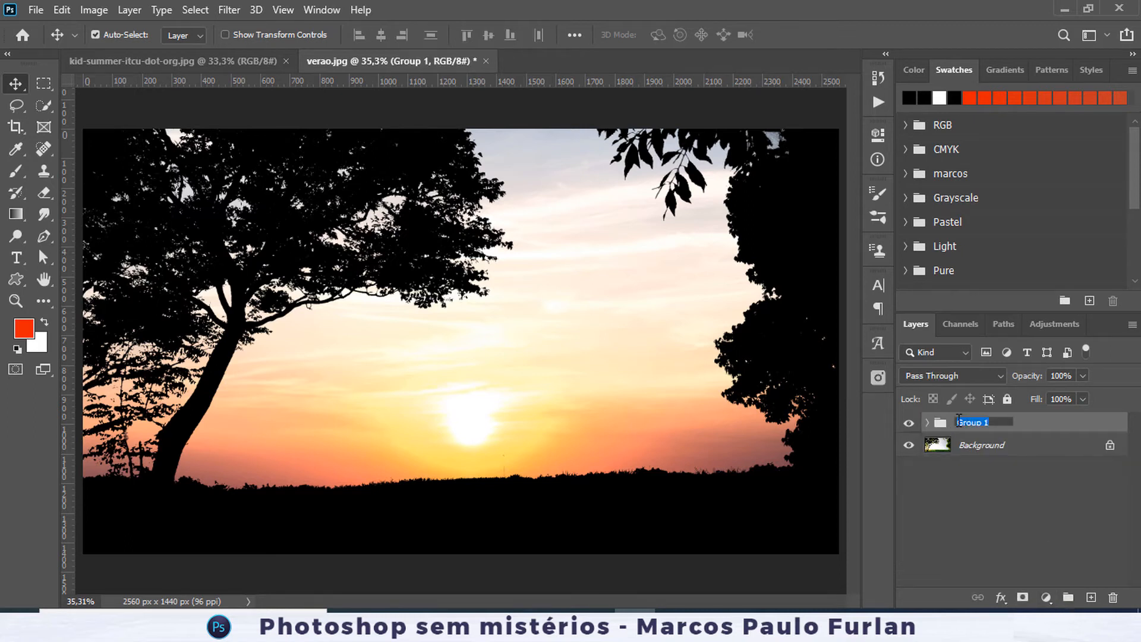
key(Return)
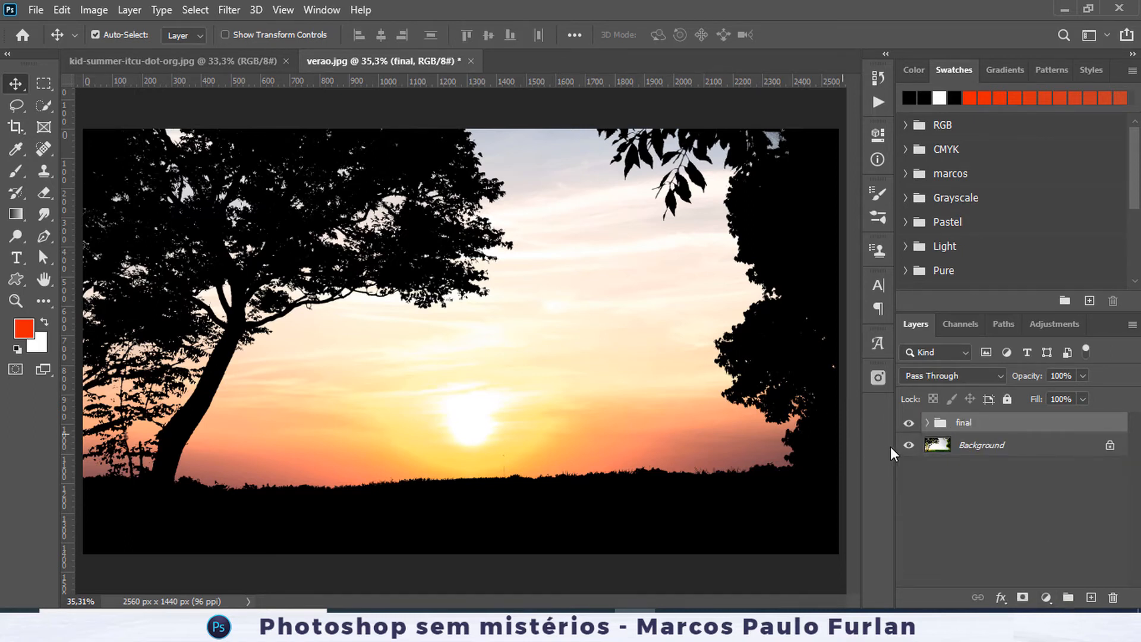
Compare the original photo with the sunset silhouette by toggling the final group's visibility, and look at the document's channels.
click(909, 423)
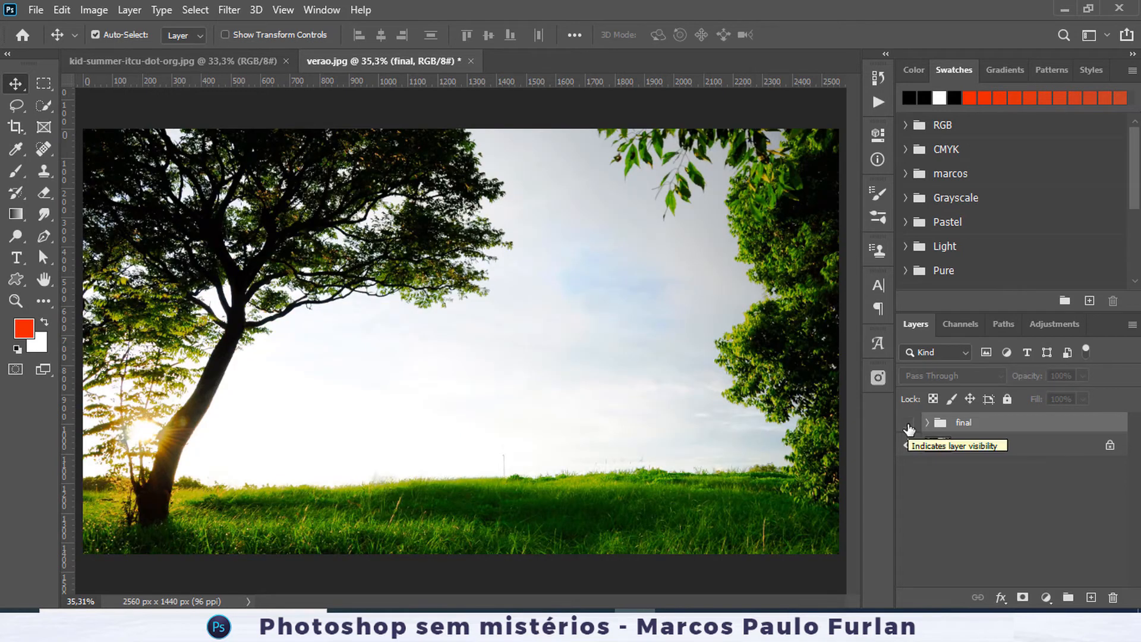
click(909, 424)
click(908, 423)
click(908, 424)
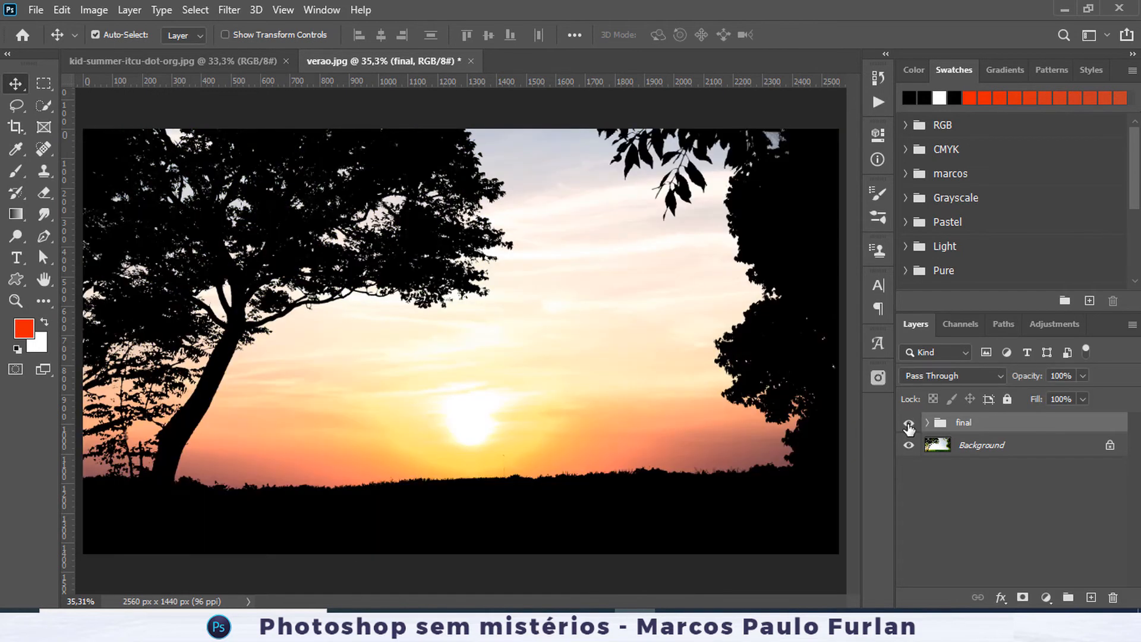
click(909, 424)
click(908, 423)
click(908, 424)
click(909, 423)
click(971, 325)
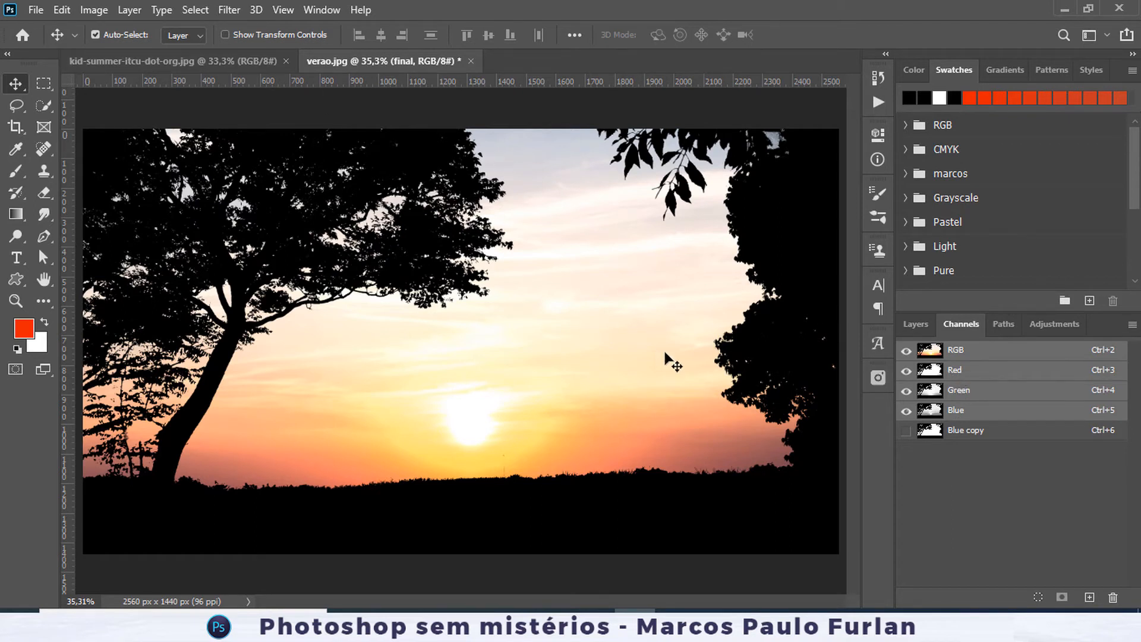
click(916, 324)
Expand the final group and preview the blue cloudy sky with Color Fill 1 and the sunset hidden and Curves and Hue/Saturation shown.
click(909, 422)
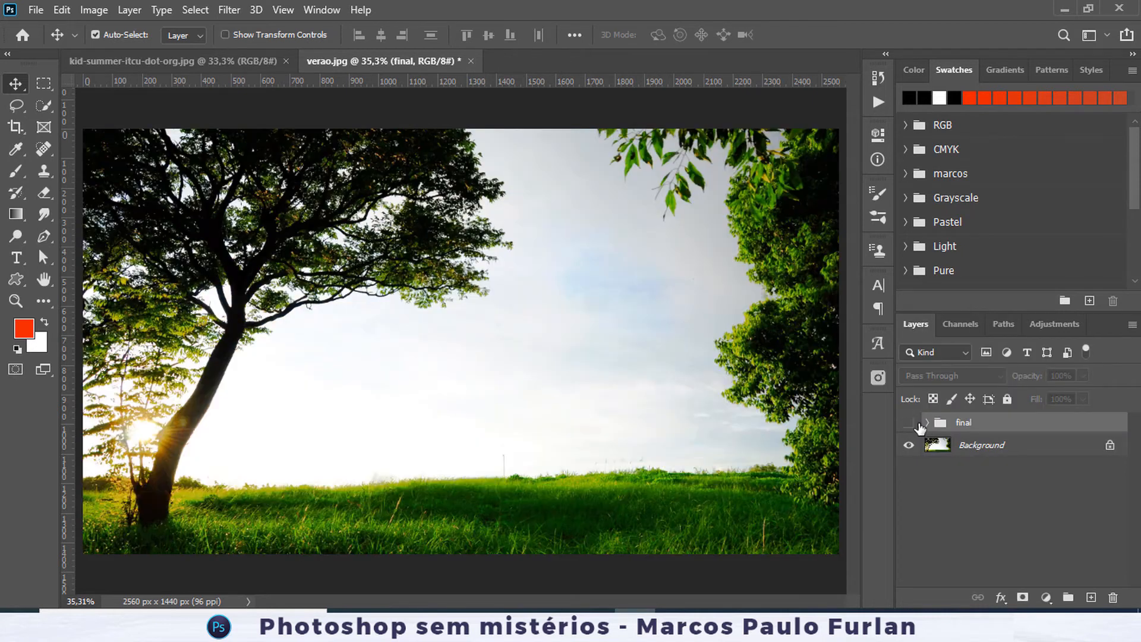
click(925, 422)
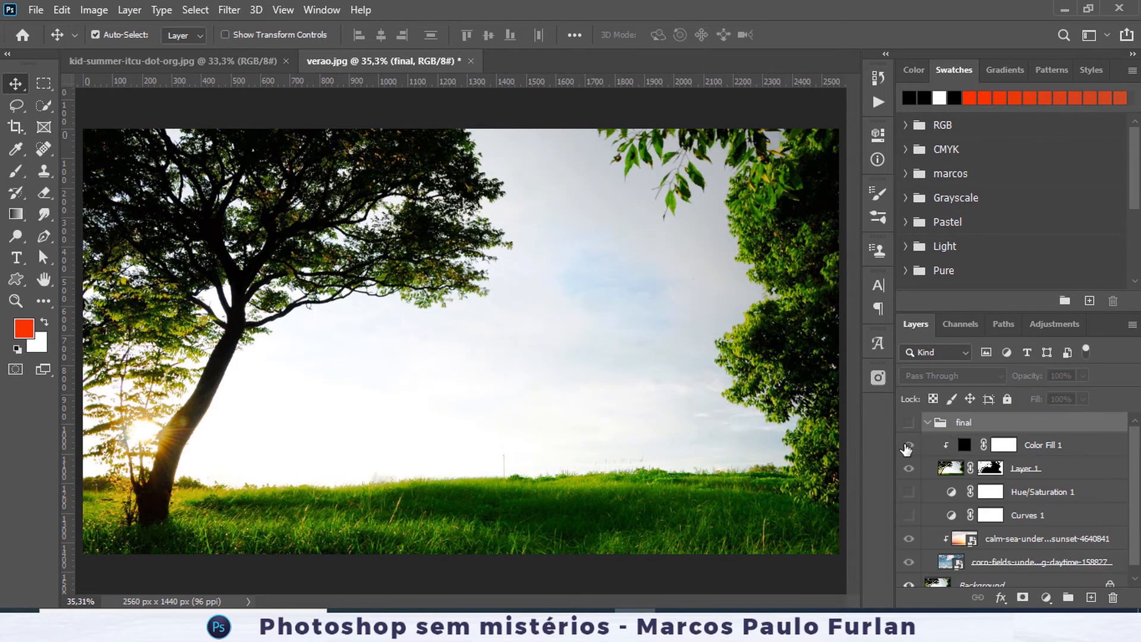
click(907, 446)
click(907, 446)
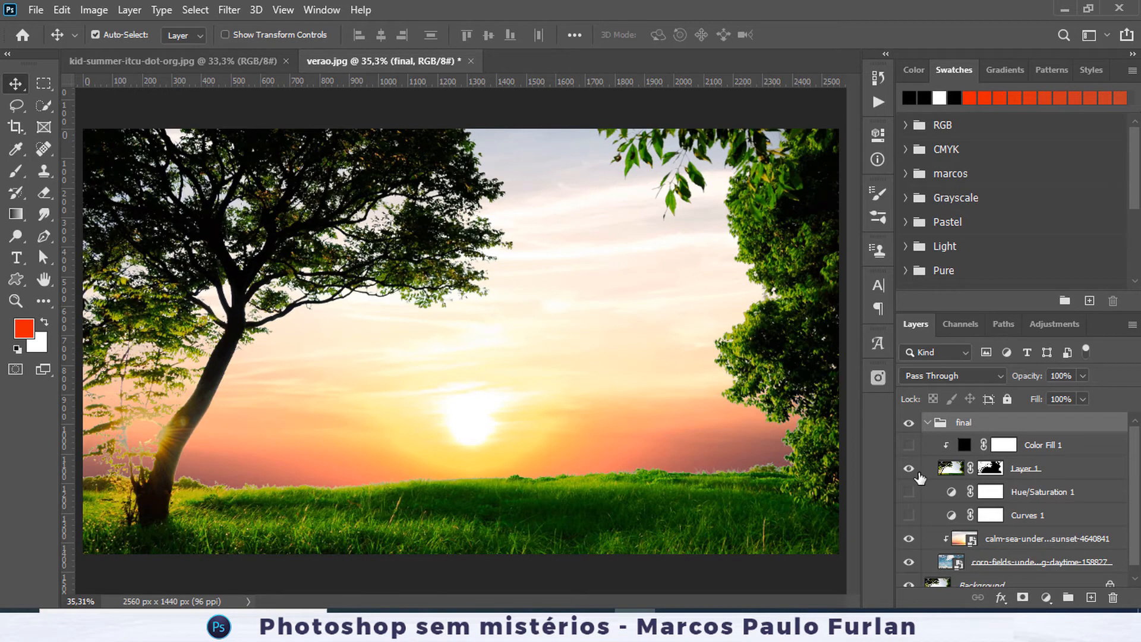
click(908, 539)
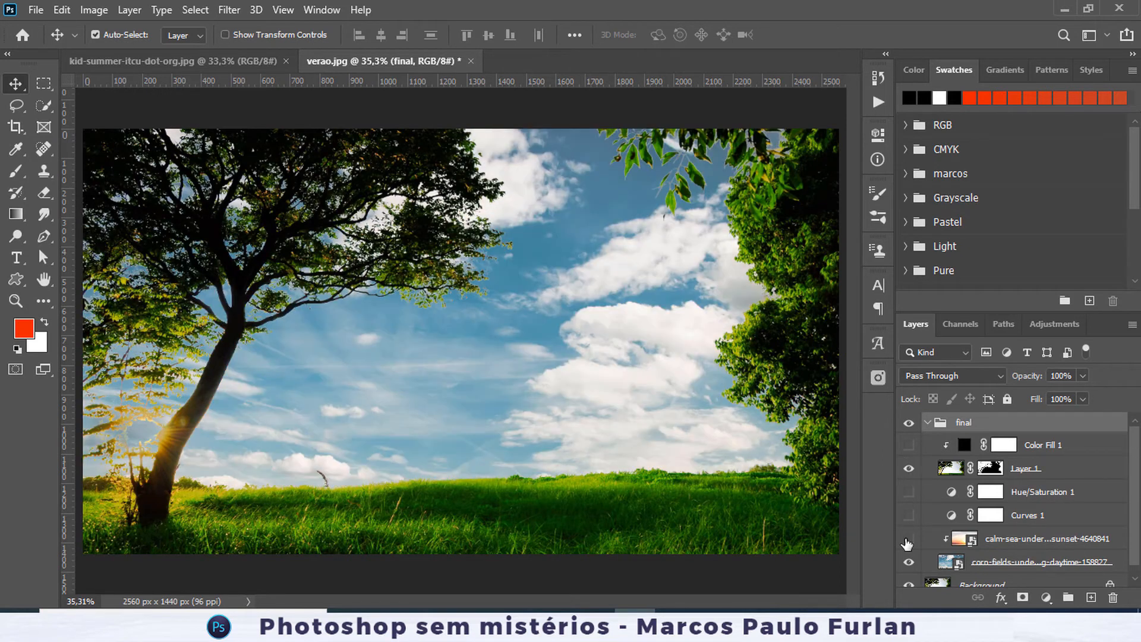
key(ctrl+minus)
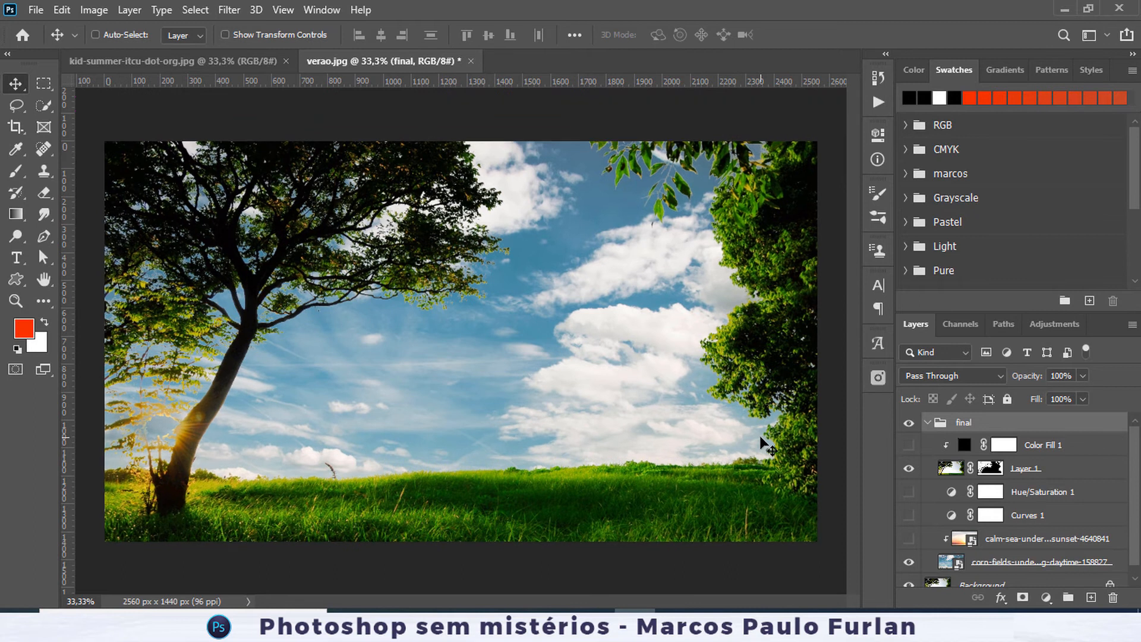
key(ctrl+minus)
click(909, 515)
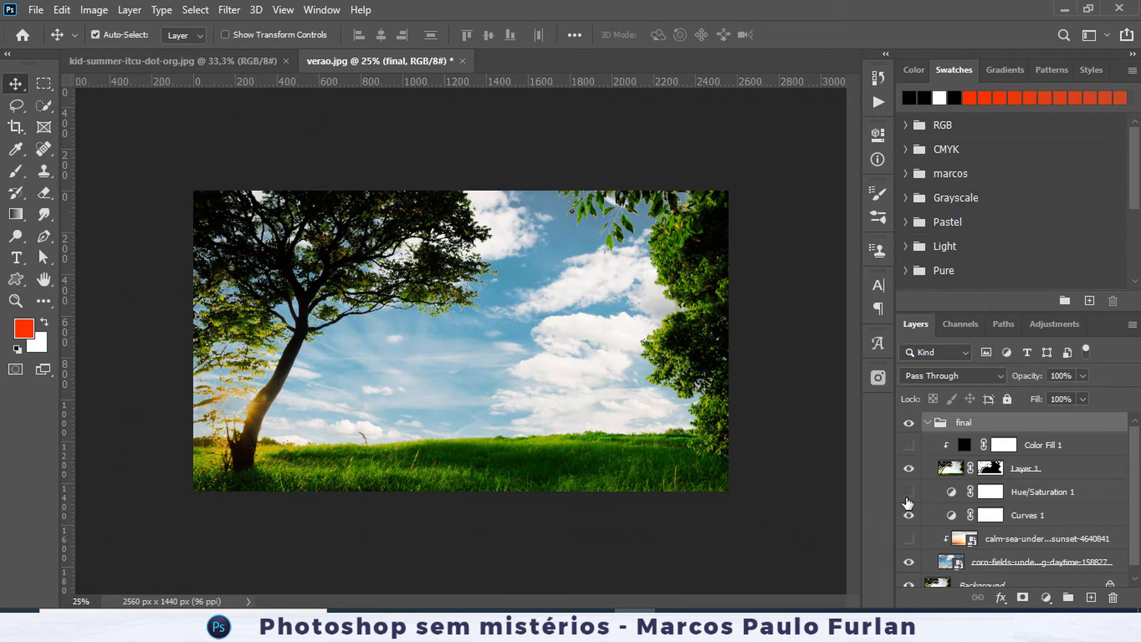
click(909, 492)
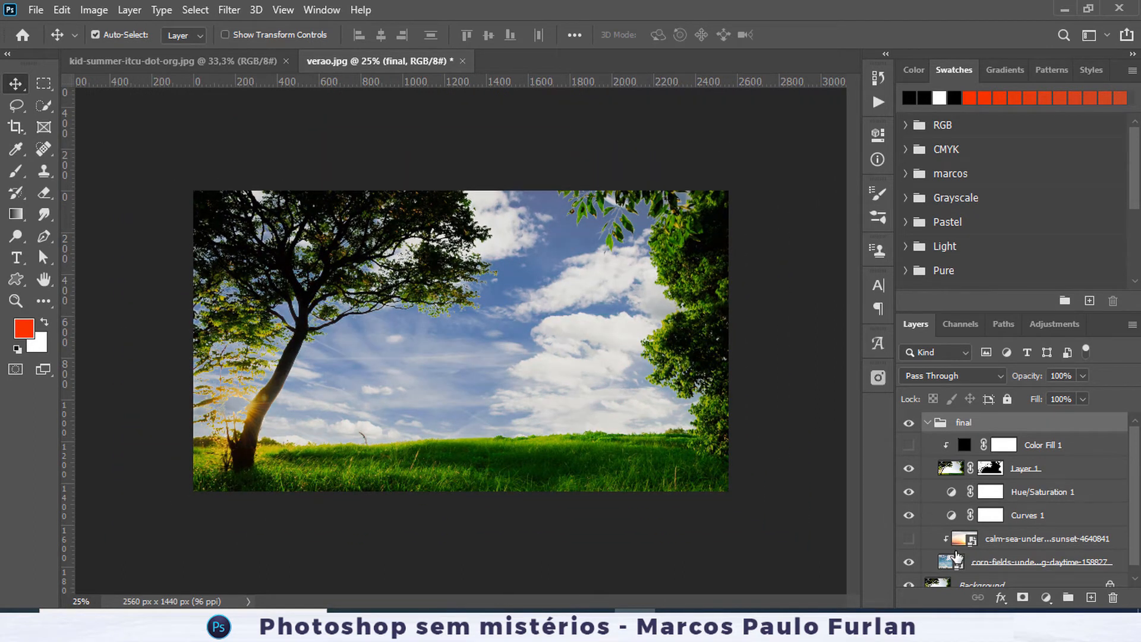
Show the sunset photo and Color Fill 1 again, and hide the Hue/Saturation and Curves adjustments.
click(908, 539)
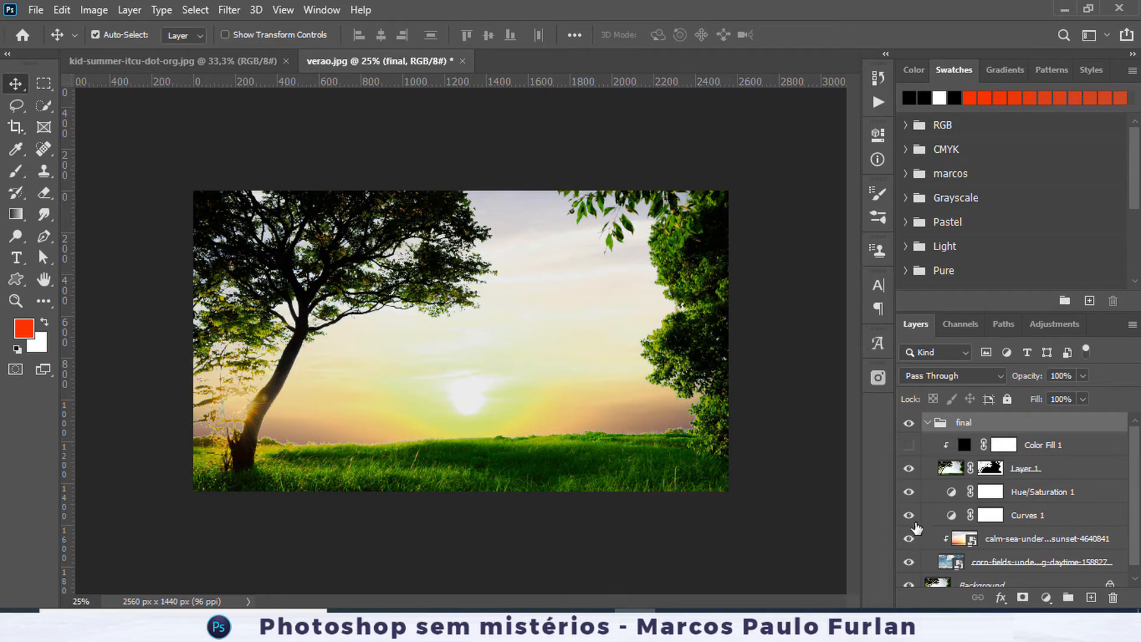
click(909, 446)
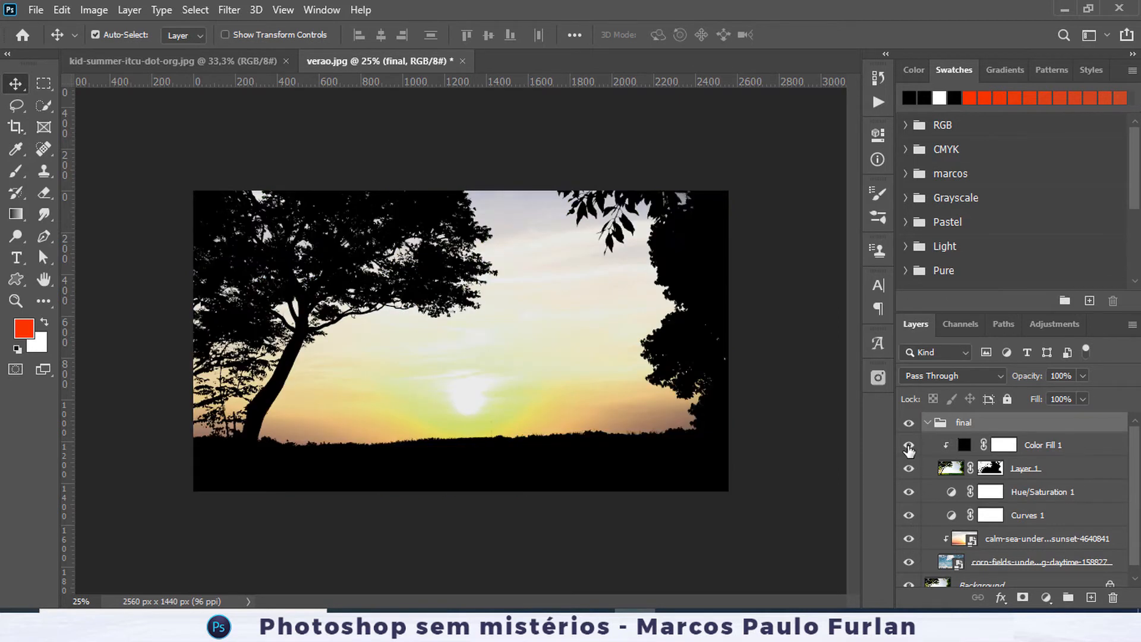
click(908, 492)
click(908, 515)
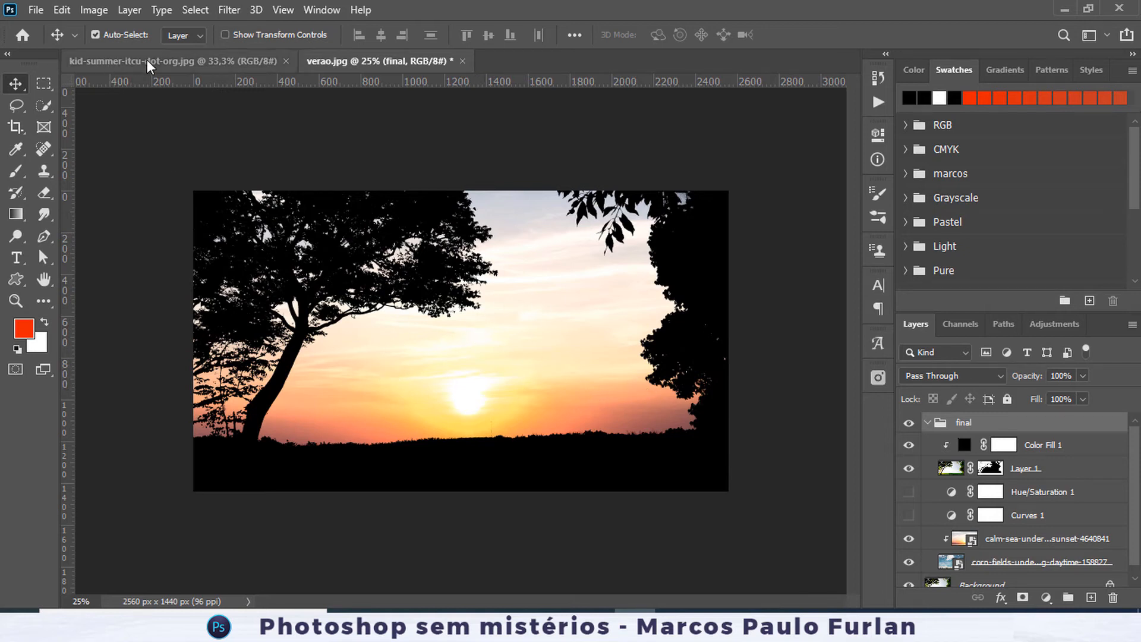
Add a Channel Mixer adjustment layer to kid-summer-itcu-dot-org.jpg with Blue as the output channel.
click(168, 60)
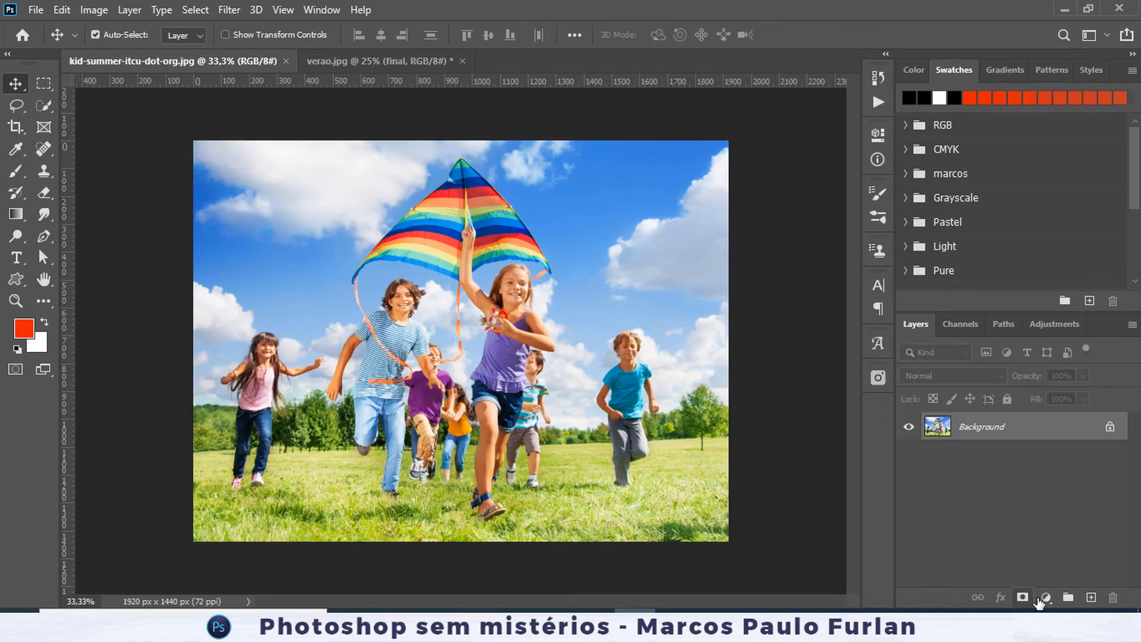
click(1044, 597)
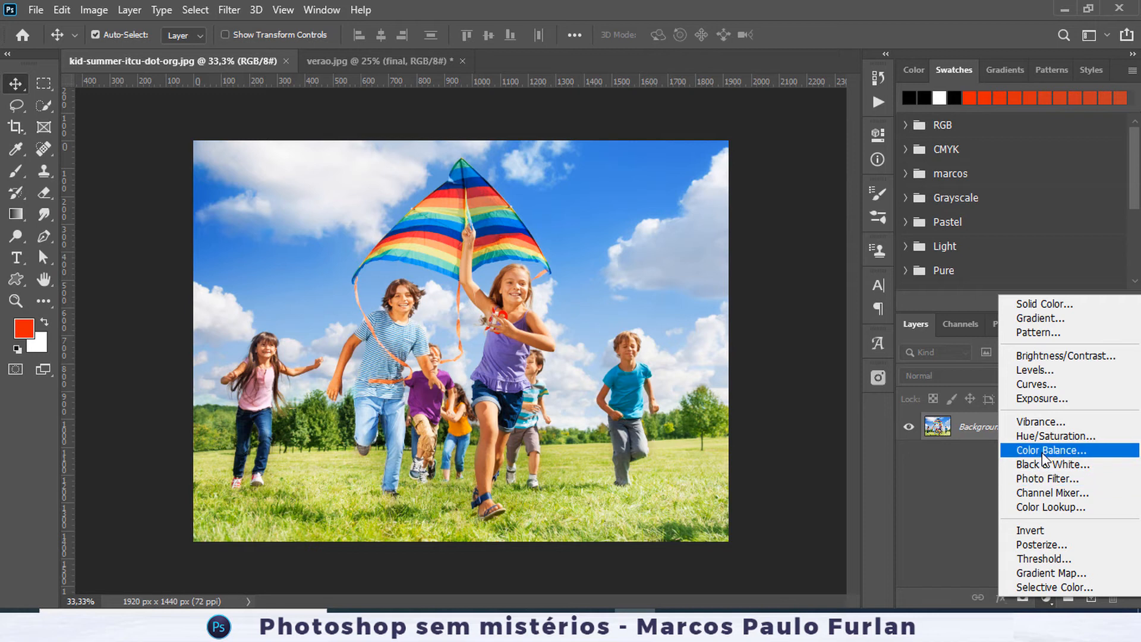
click(1052, 492)
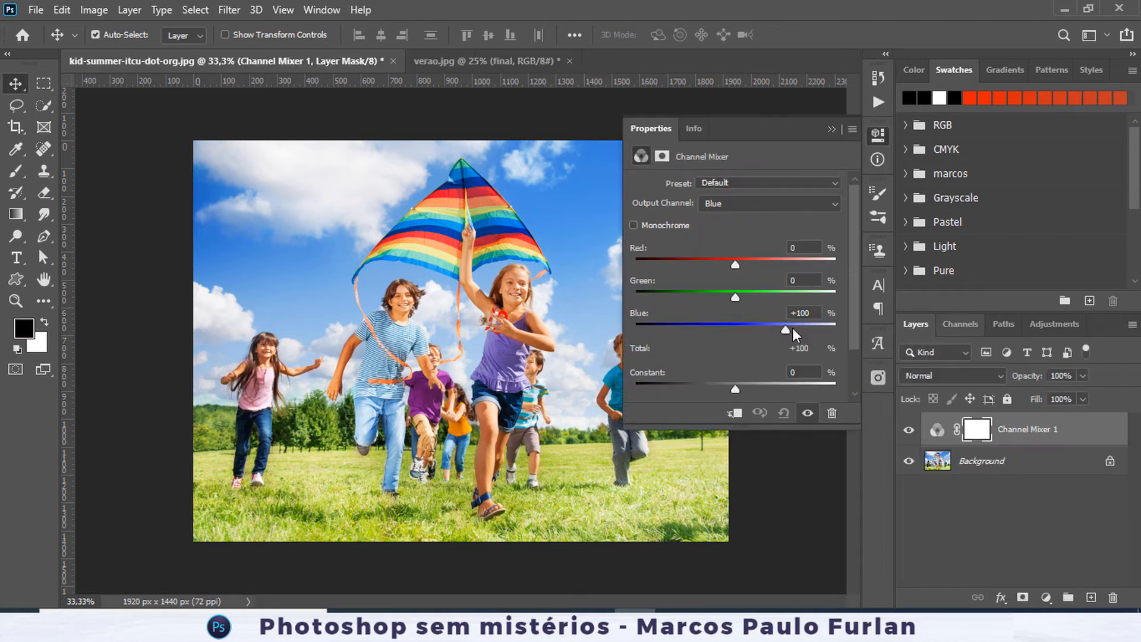
click(714, 203)
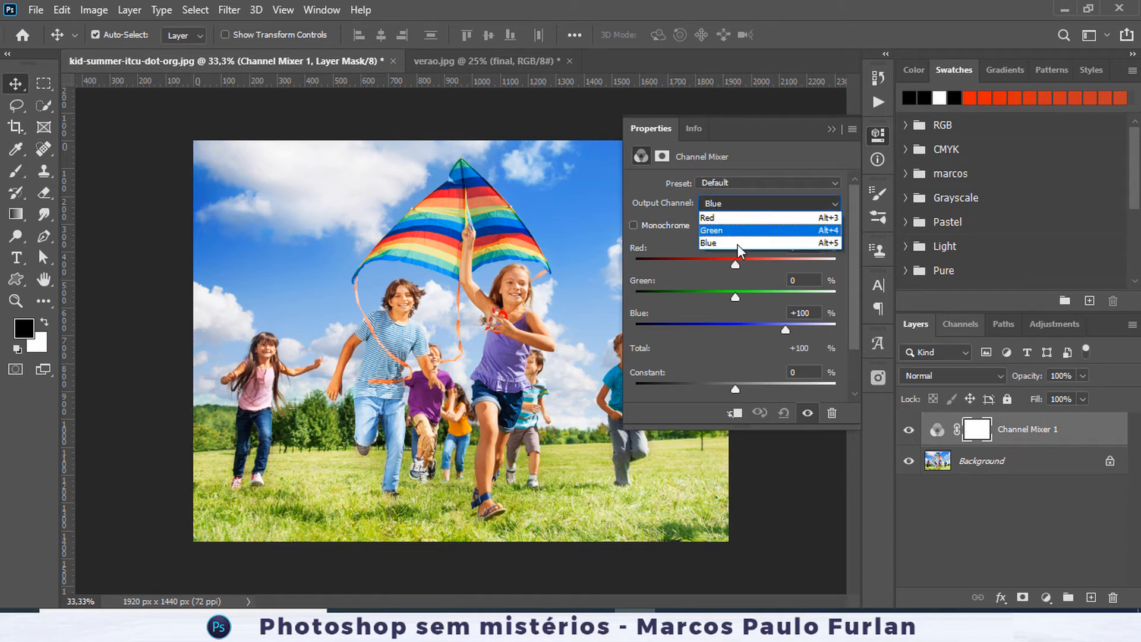
click(739, 242)
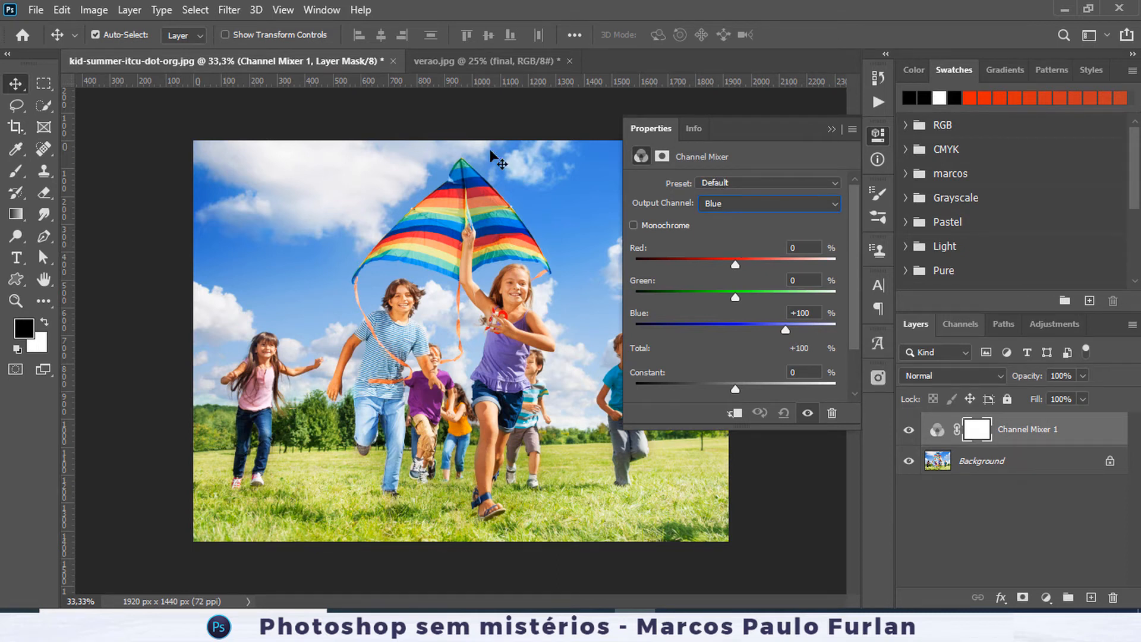
Look through the color modes available for the children's photo and keep the current one.
click(93, 10)
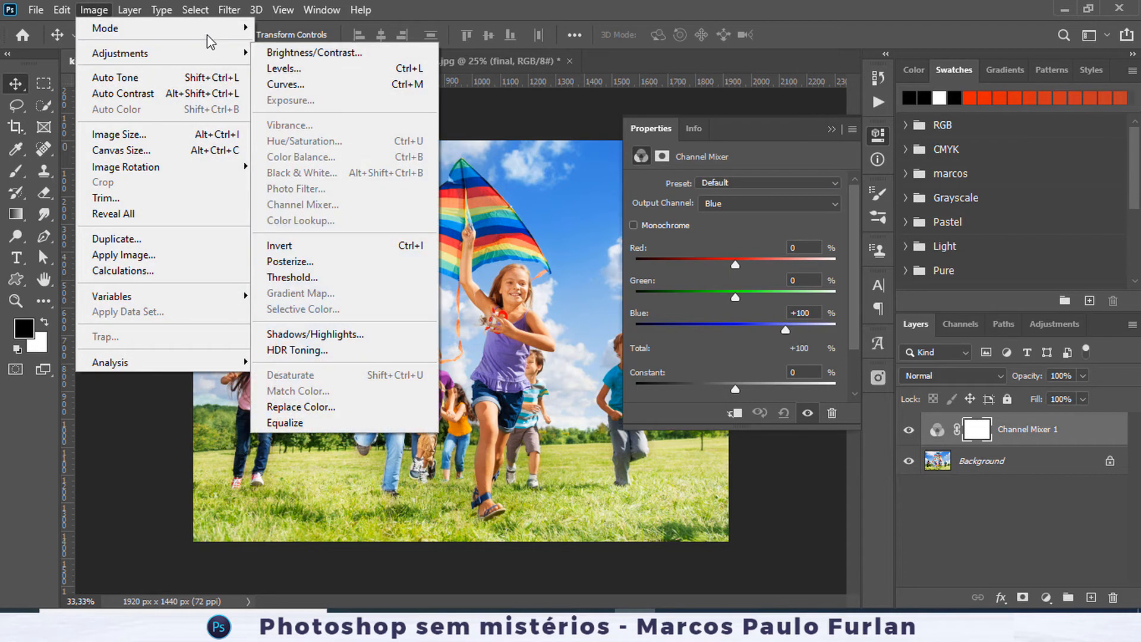
mouse_move(206, 34)
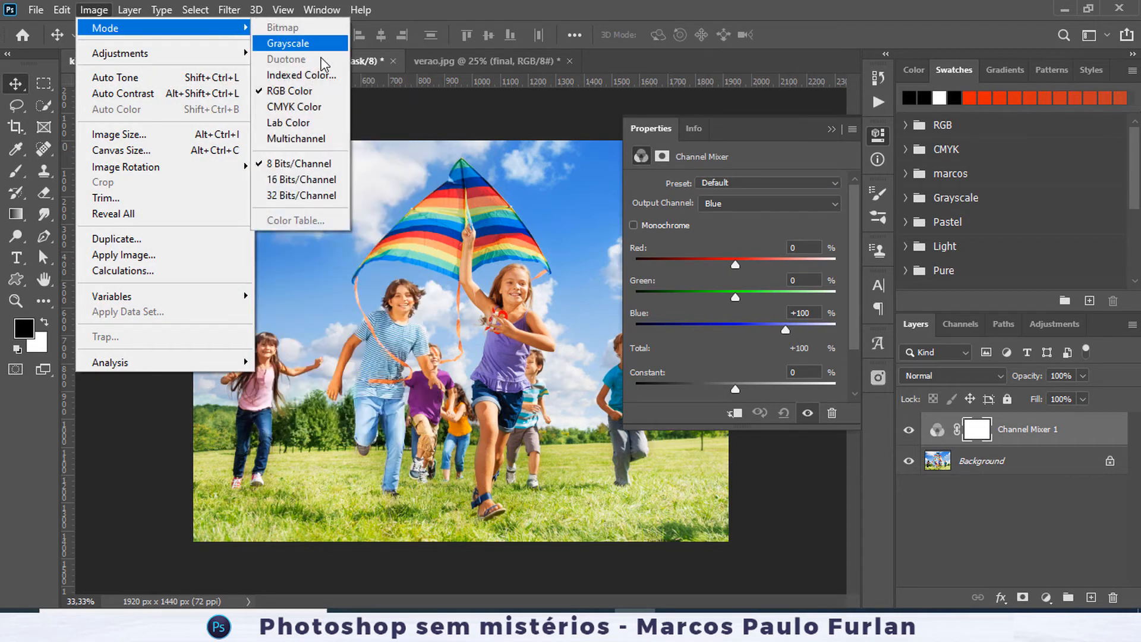
click(646, 126)
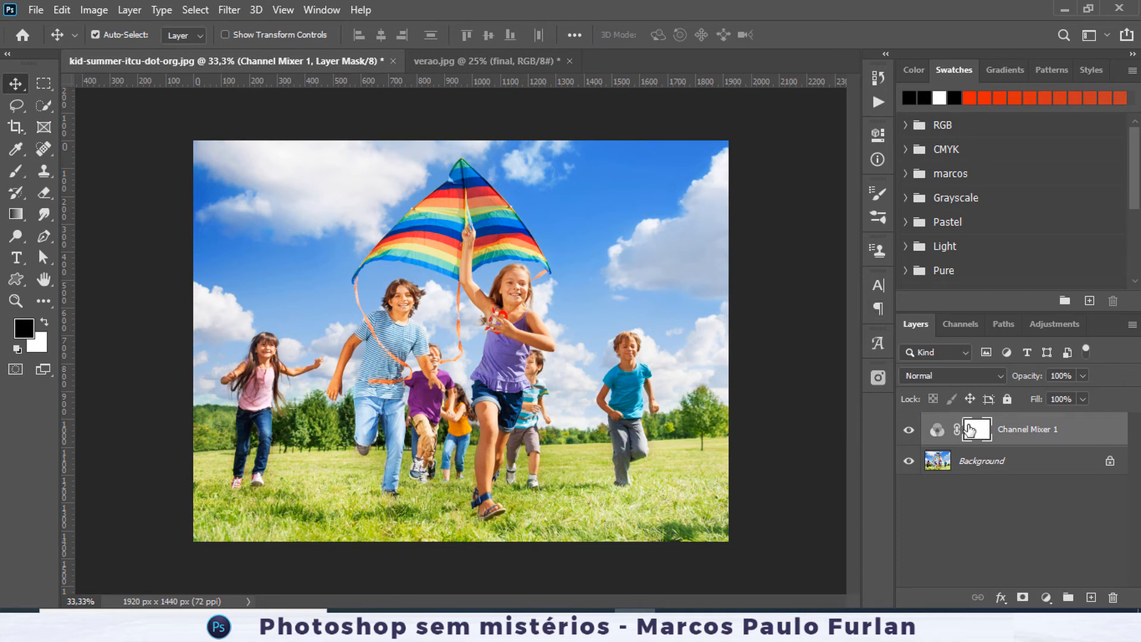
In the Channel Mixer layer's Blue output channel, set Blue to 0% and Green to +100%.
double_click(937, 430)
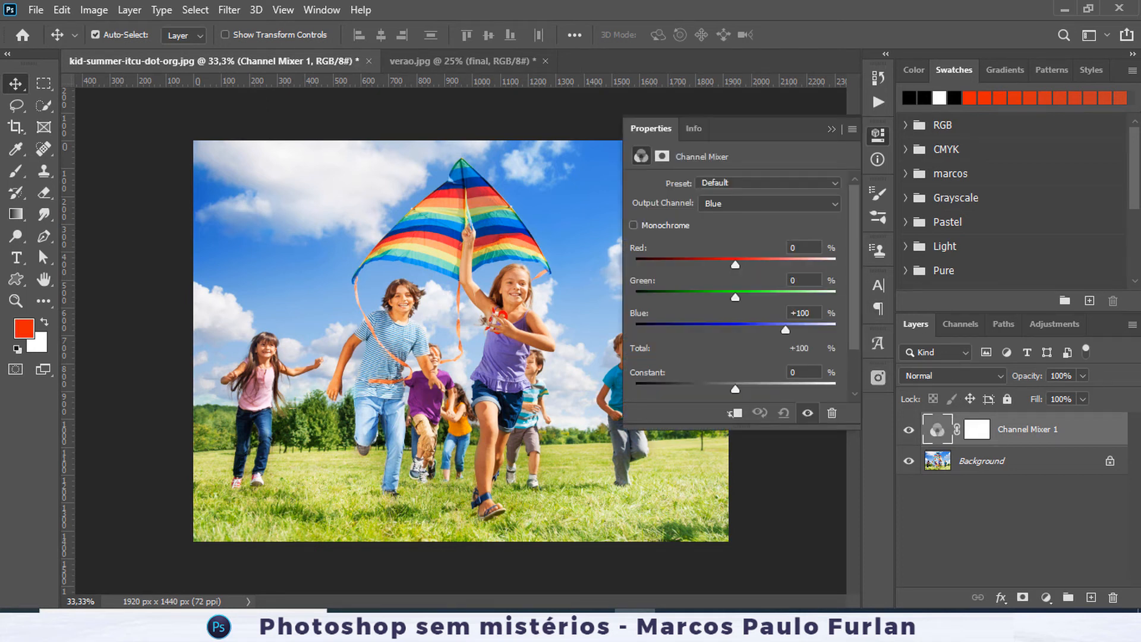
click(825, 205)
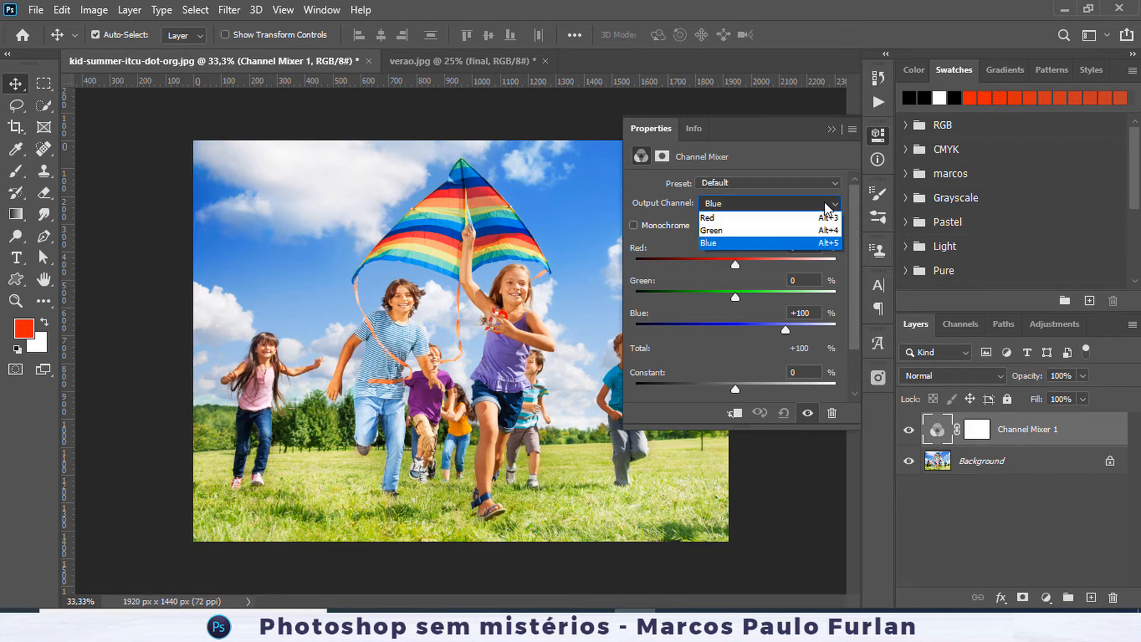
click(761, 240)
drag(788, 329, 853, 297)
text(0)
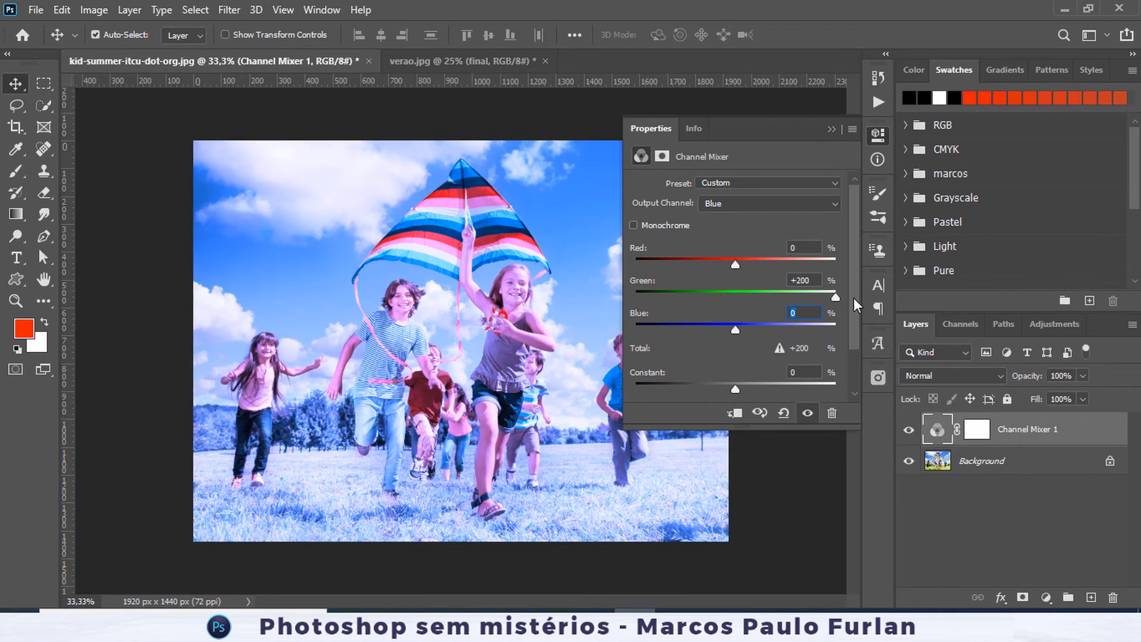
click(799, 280)
text(100)
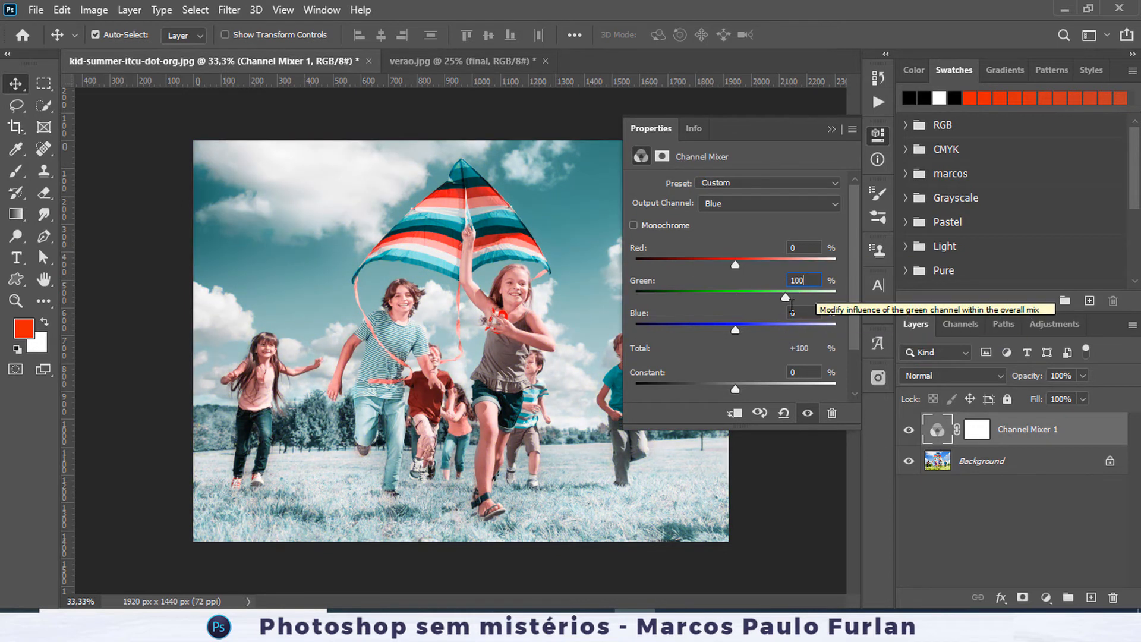
Compare the children's photo with and without the Channel Mixer adjustment, leaving the adjustment on.
click(808, 416)
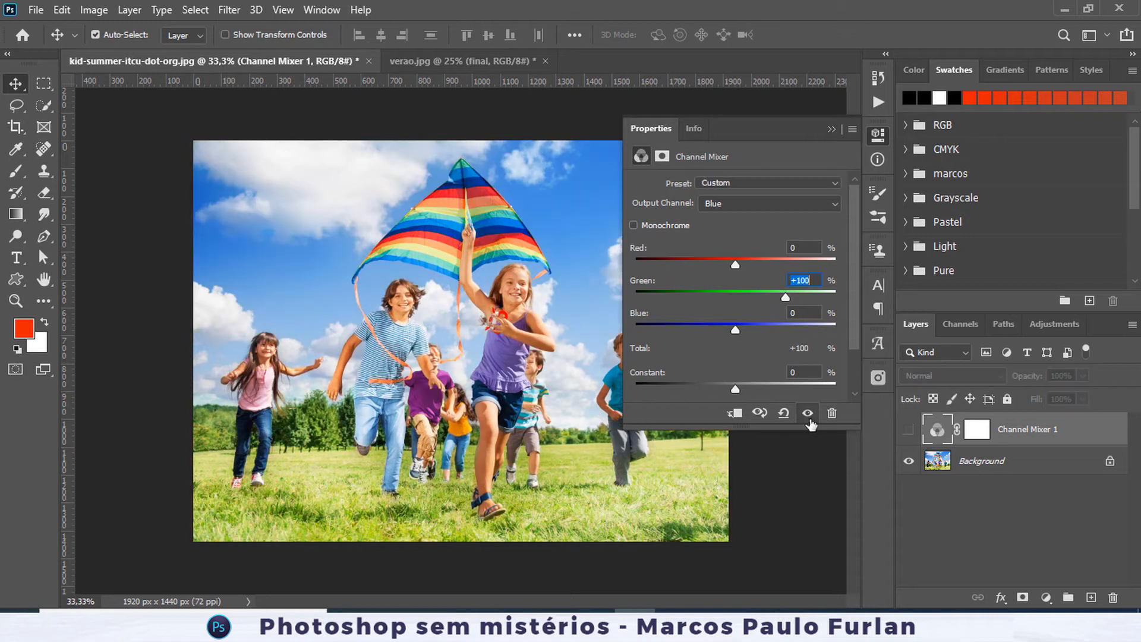
click(808, 415)
click(808, 415)
click(809, 415)
click(809, 415)
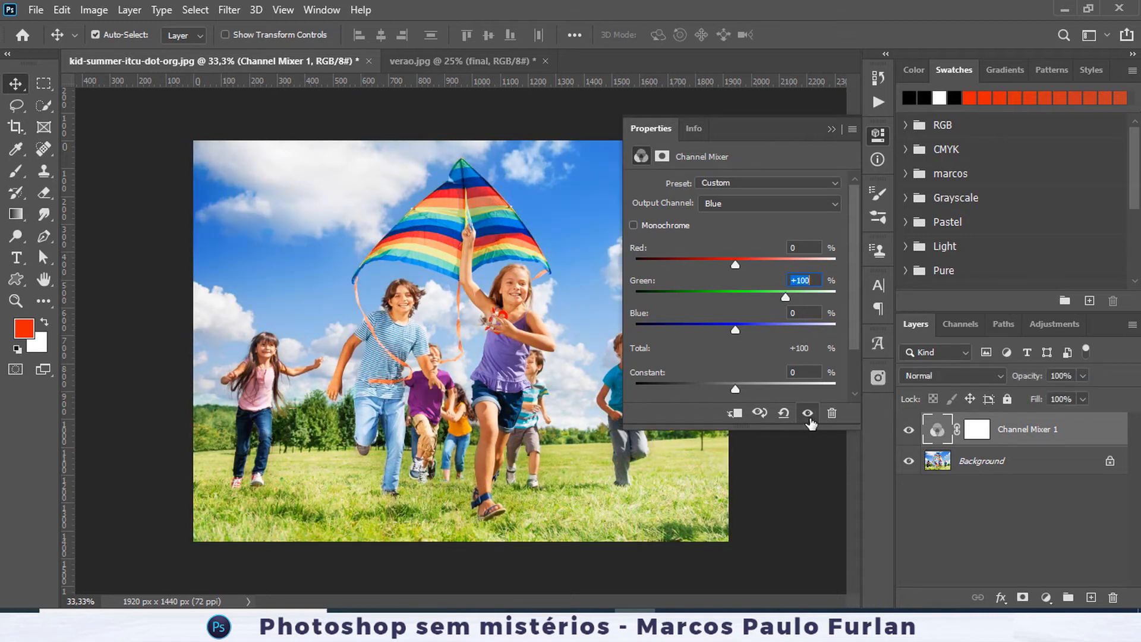
click(808, 414)
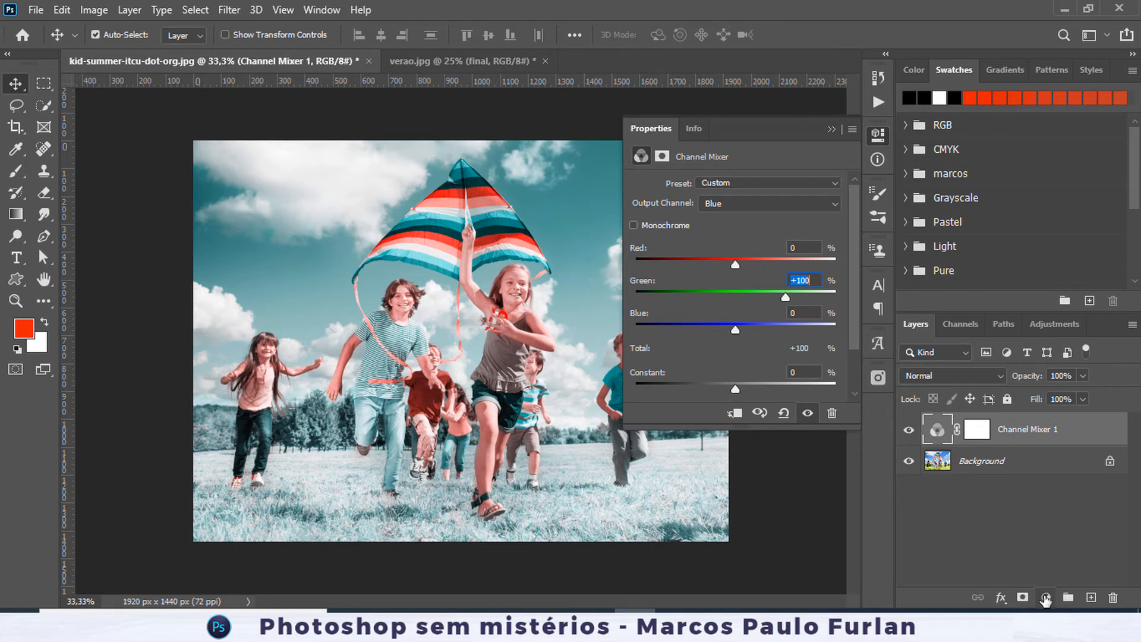
Add a Hue/Saturation adjustment layer and set the Master saturation to +25.
click(1045, 596)
click(1080, 432)
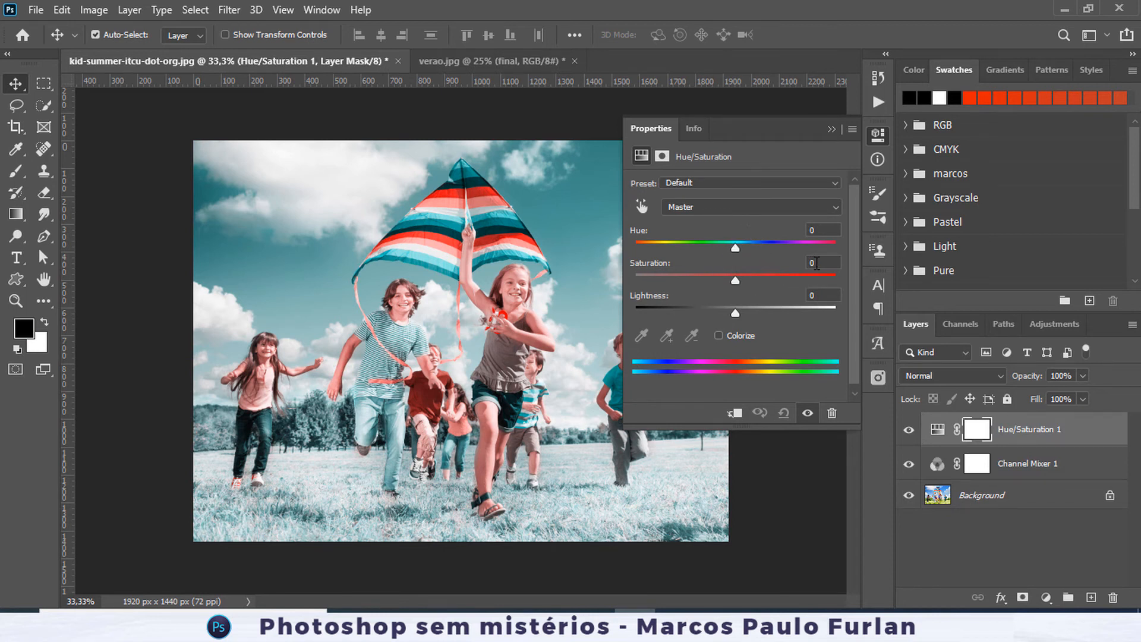
text(25)
Adjust the Reds range in Hue/Saturation to hue +25, saturation +20 and lightness -15.
click(732, 208)
click(732, 208)
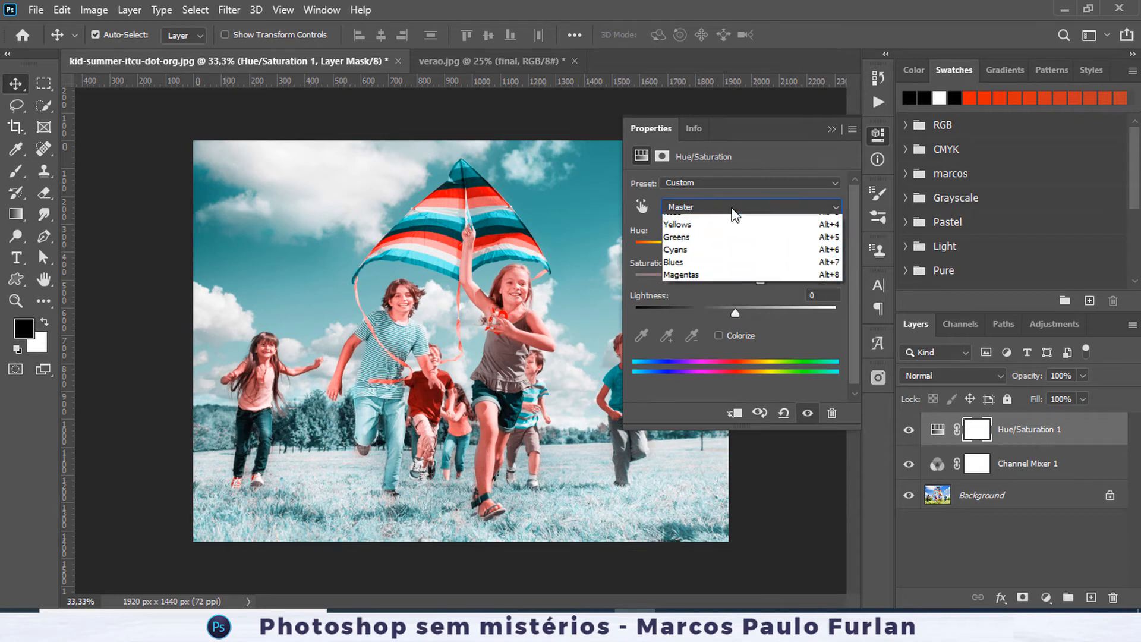
click(706, 235)
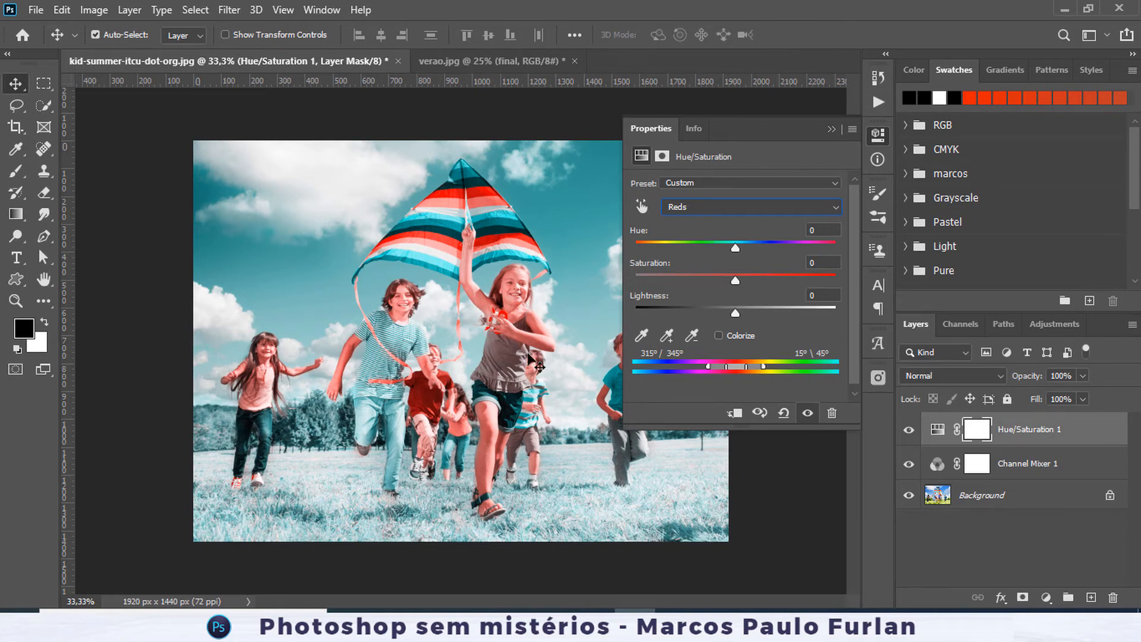
click(829, 232)
text(25)
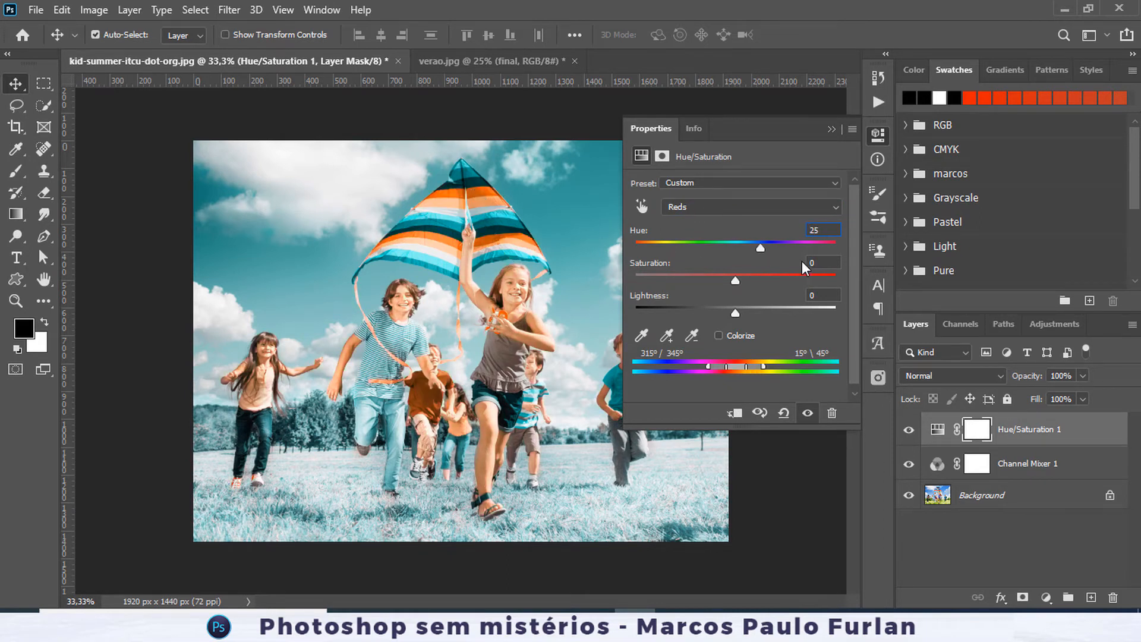
click(824, 263)
text(20)
click(811, 295)
text(-15)
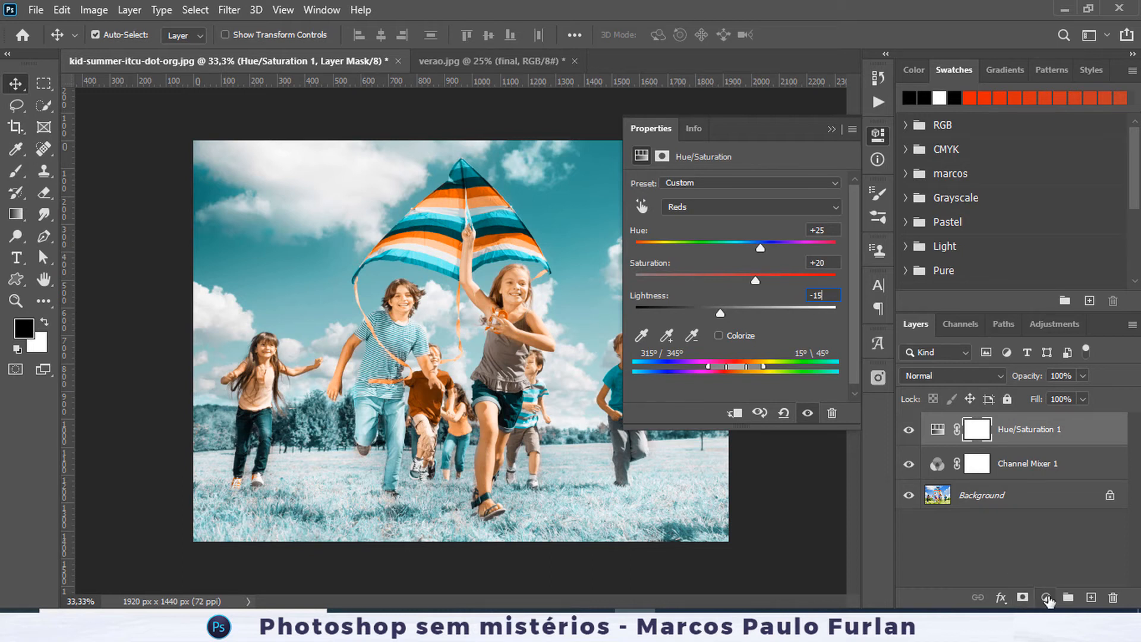
Add a Curves adjustment layer and shape its RGB curve with lowered shadows, raised highlights and a lifted black point.
click(1045, 597)
click(1061, 382)
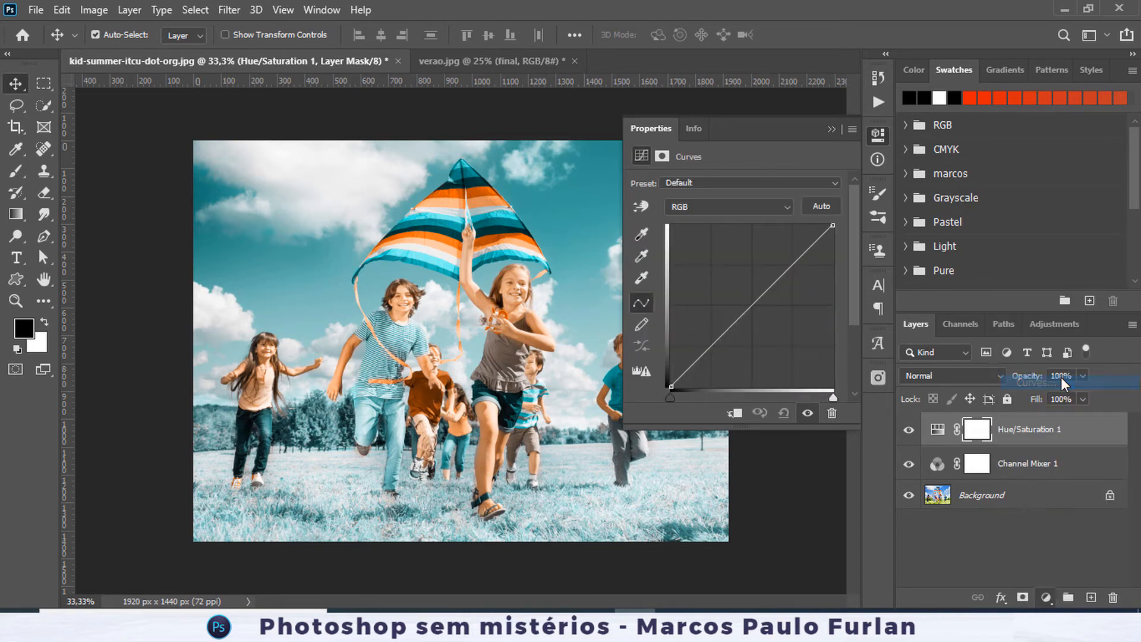
click(706, 350)
mouse_move(706, 352)
mouse_down()
mouse_move(725, 377)
mouse_move(713, 356)
mouse_up()
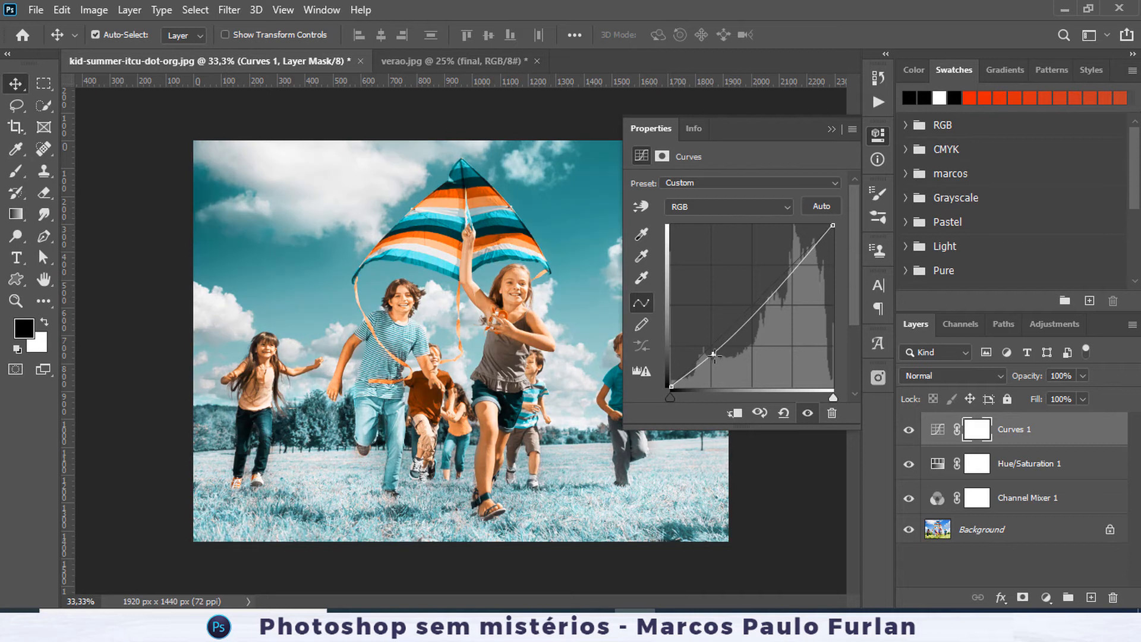
drag(805, 265, 792, 258)
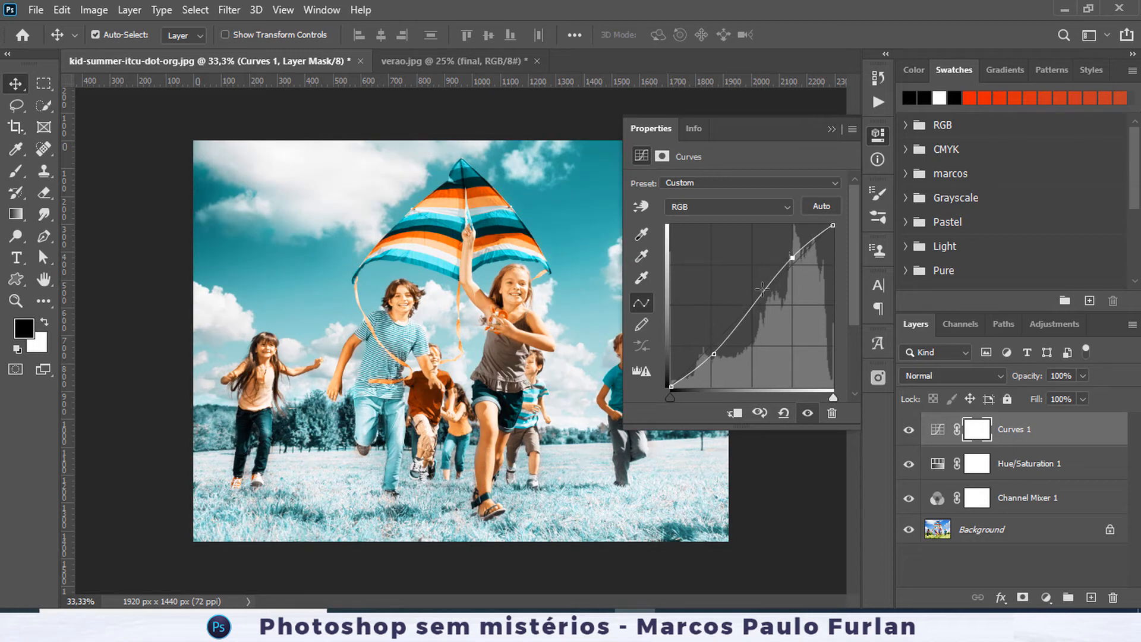
drag(793, 258, 795, 263)
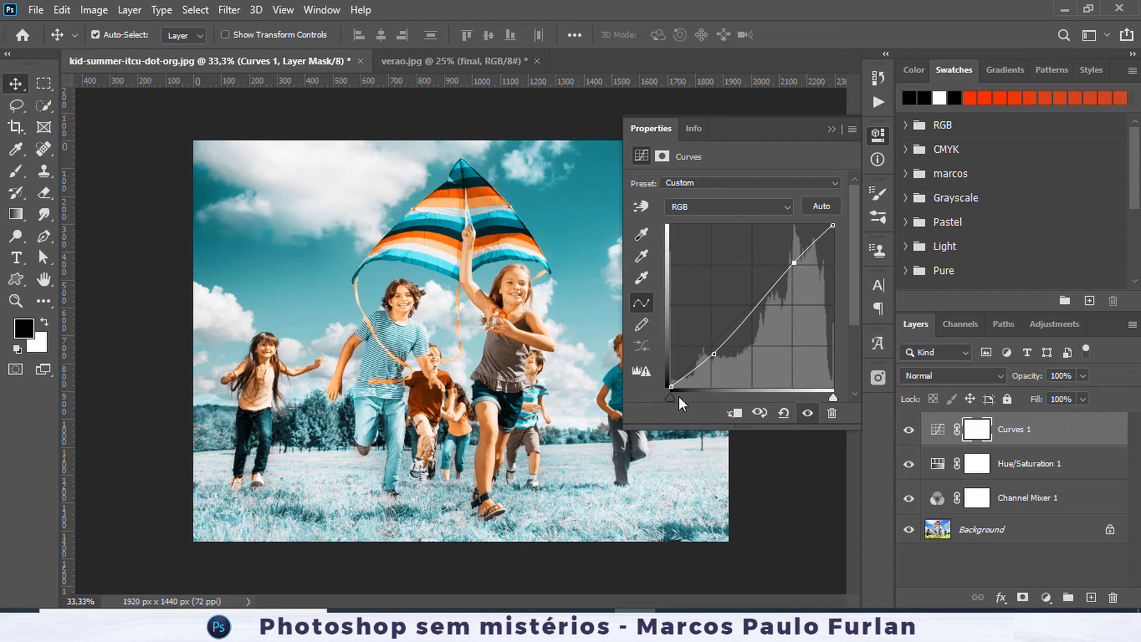
drag(670, 386, 671, 372)
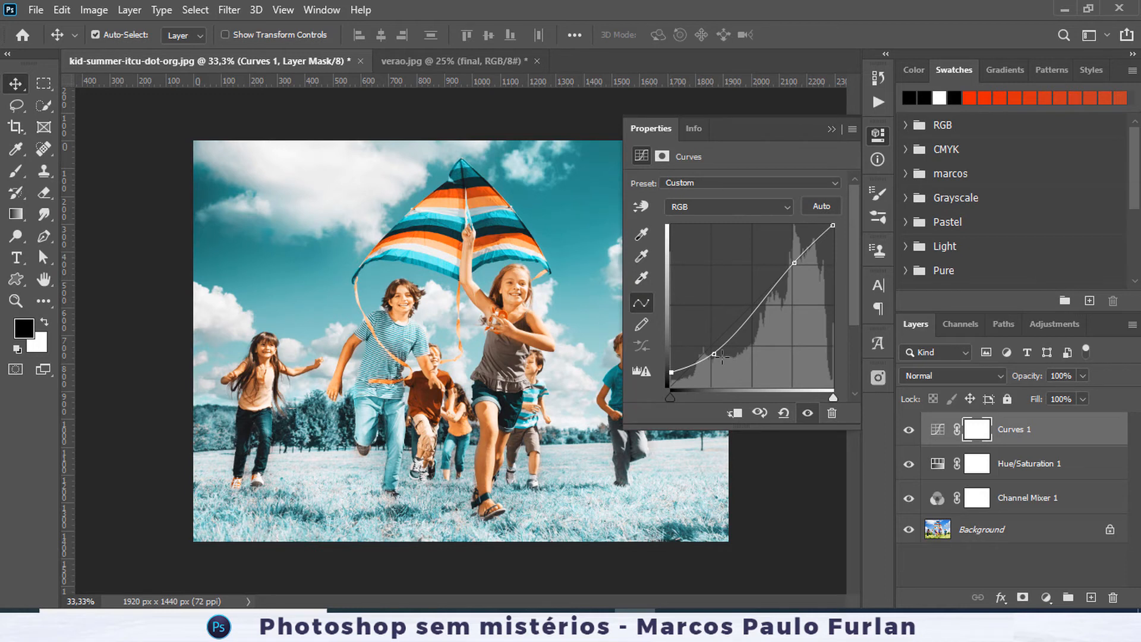
drag(715, 356, 712, 359)
click(877, 135)
Group the Channel Mixer, Hue/Saturation and Curves adjustment layers together.
click(1044, 497)
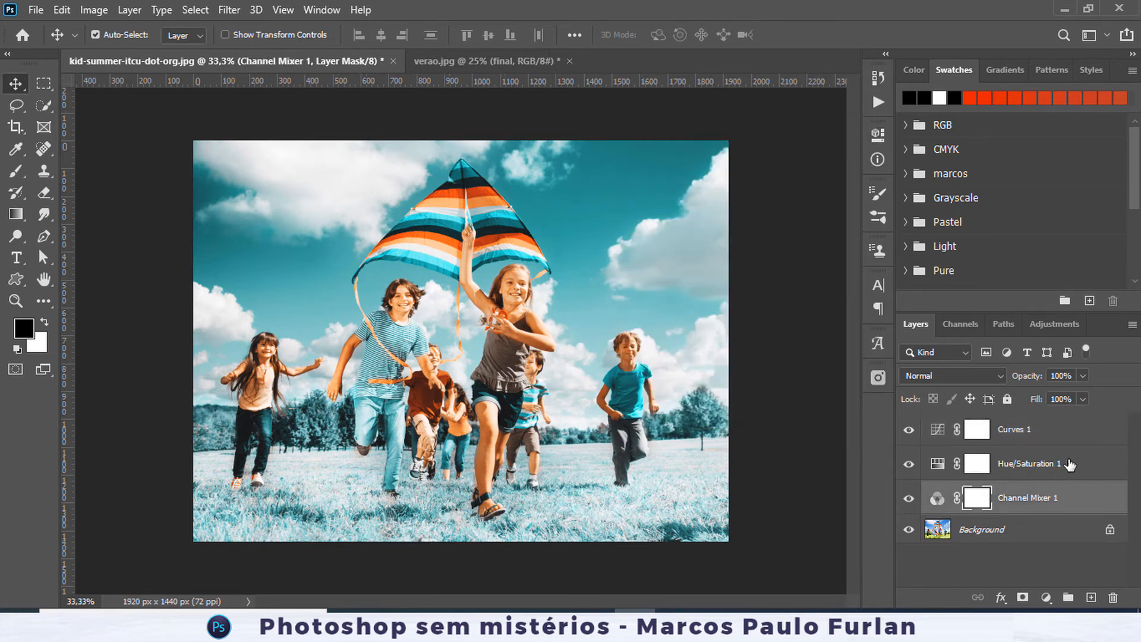
shift+click(1066, 429)
click(1067, 597)
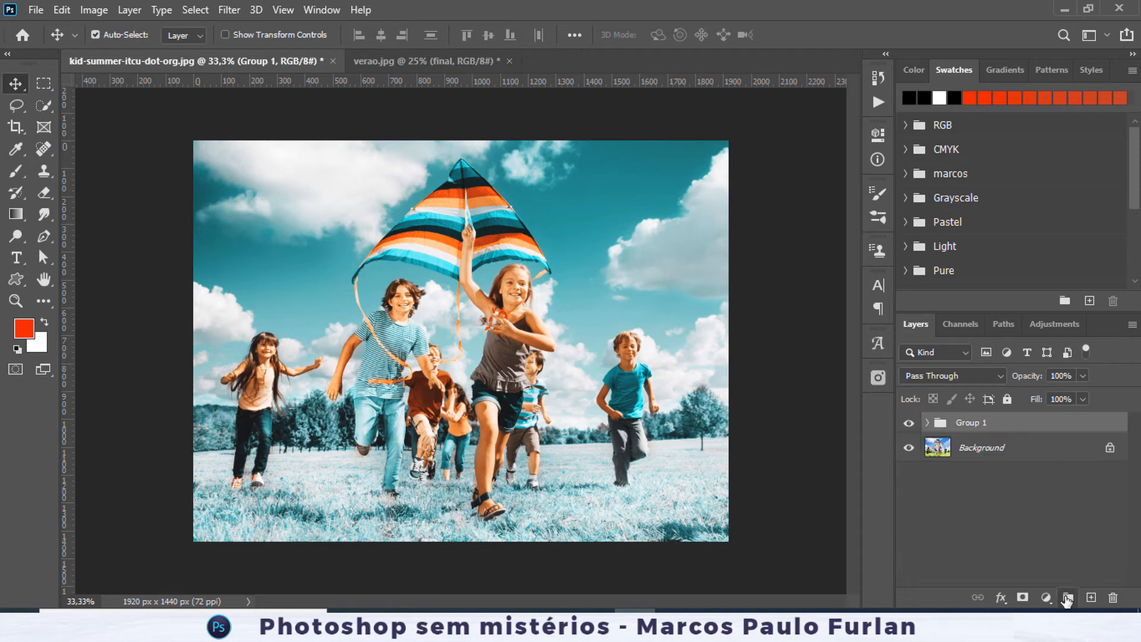
Compare the children's photo with and without the grouped adjustments, leaving the group visible.
click(909, 423)
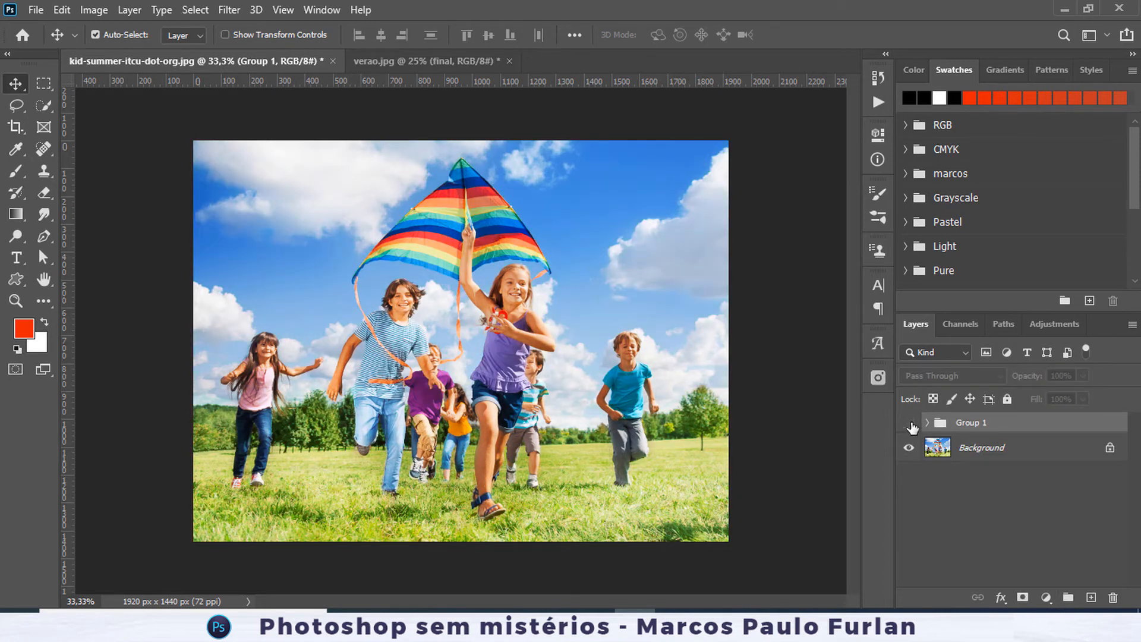
click(909, 422)
click(909, 422)
click(909, 422)
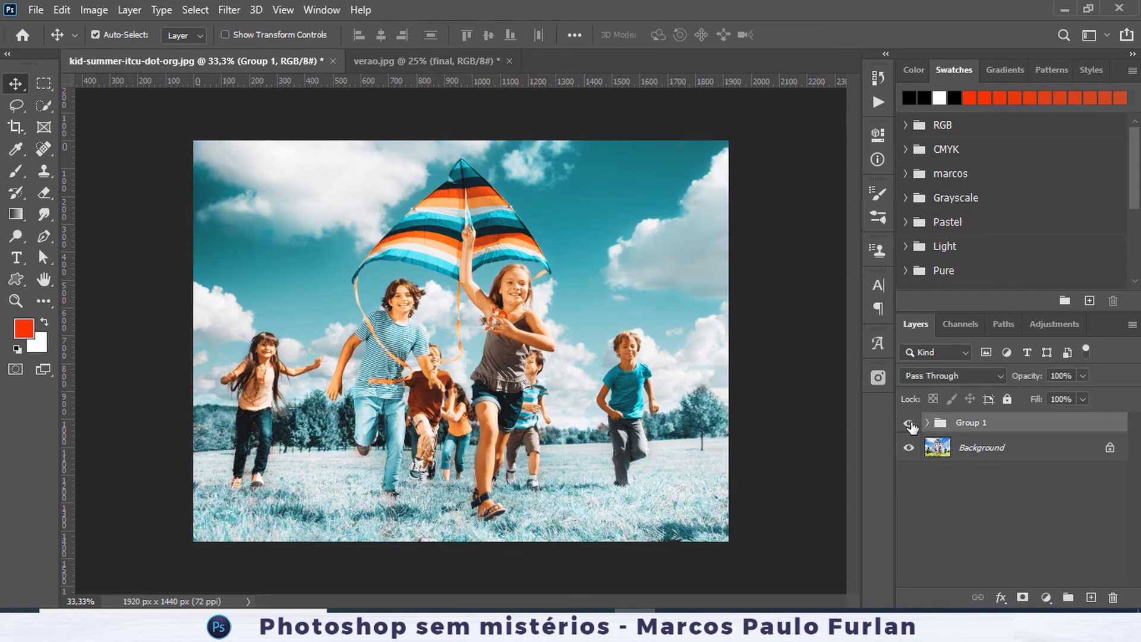
click(909, 422)
click(909, 423)
Duplicate the Background layer of cabelos03.jpg and display only its Blue channel.
click(401, 58)
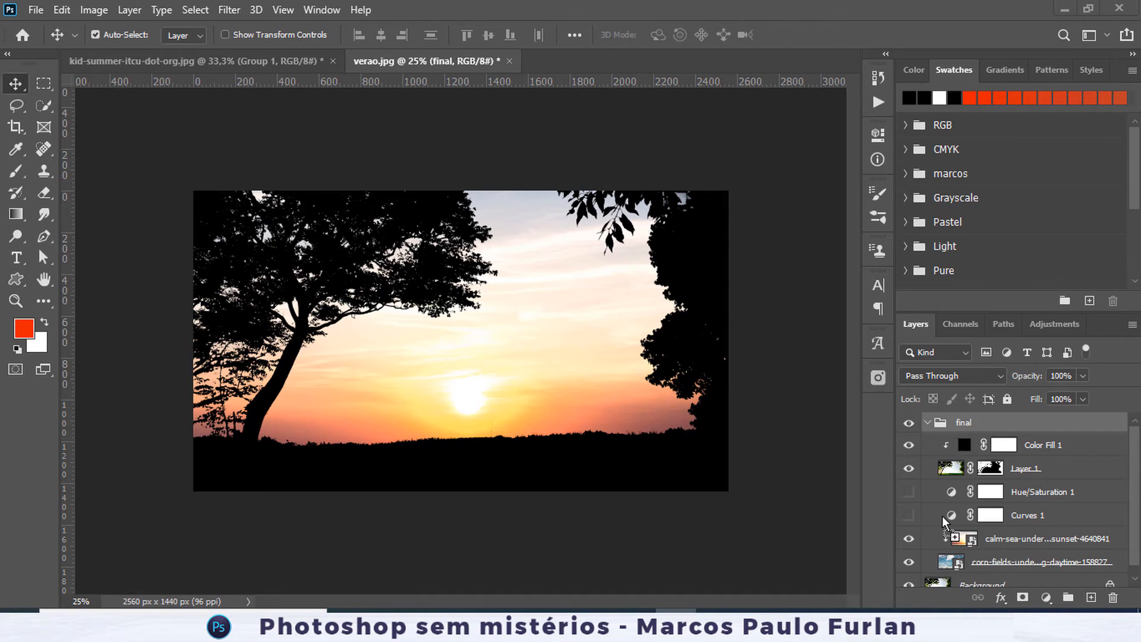
drag(942, 516, 940, 516)
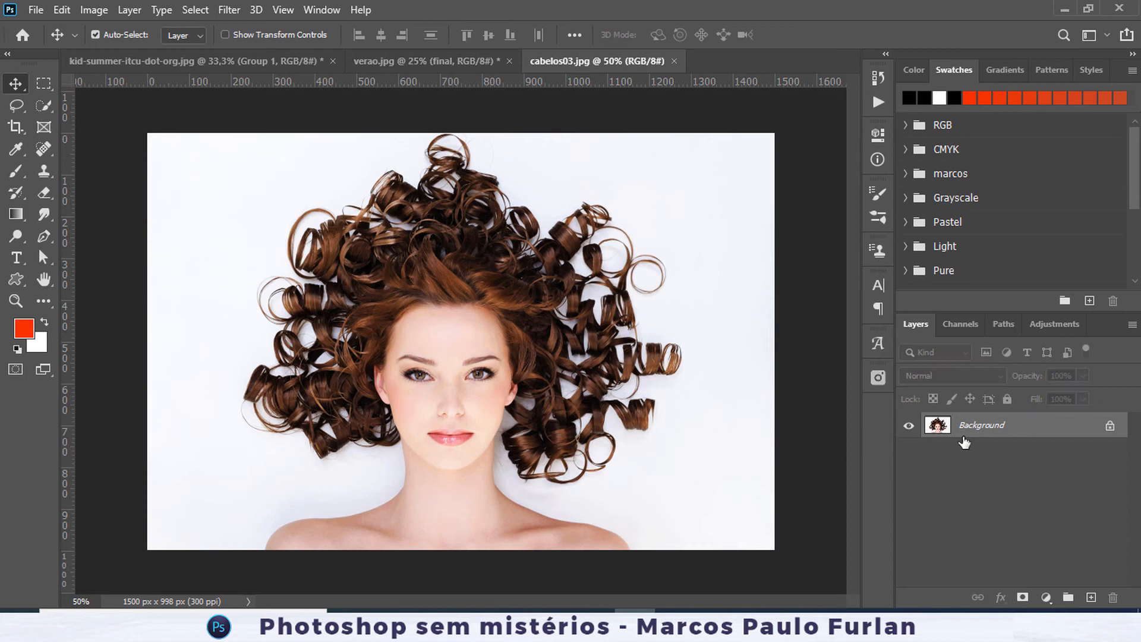
key(ctrl+j)
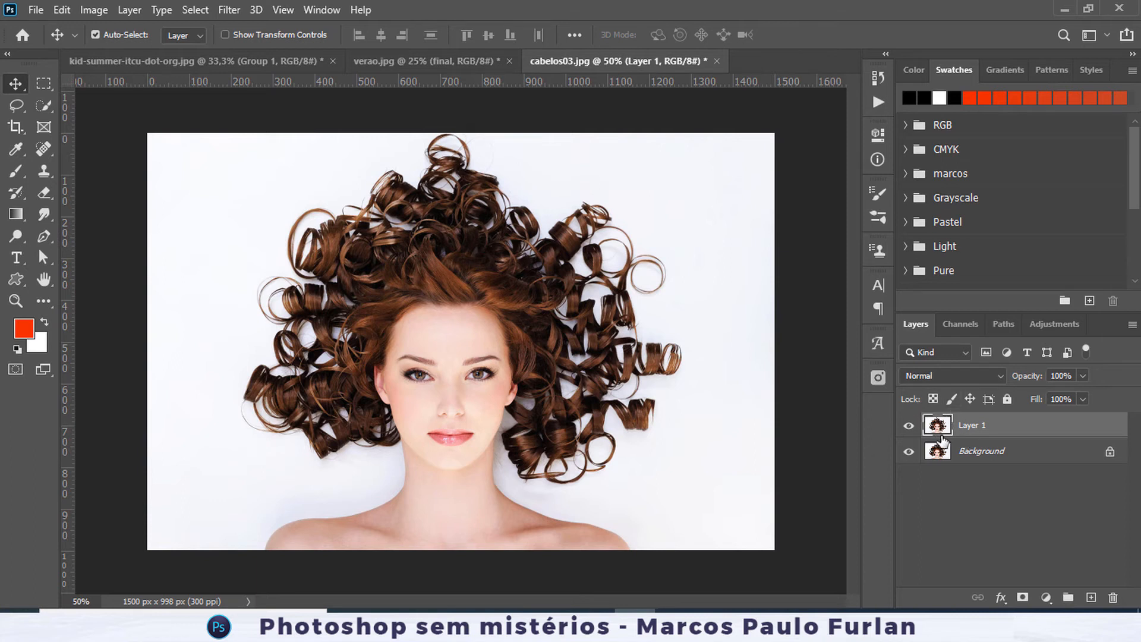
click(961, 324)
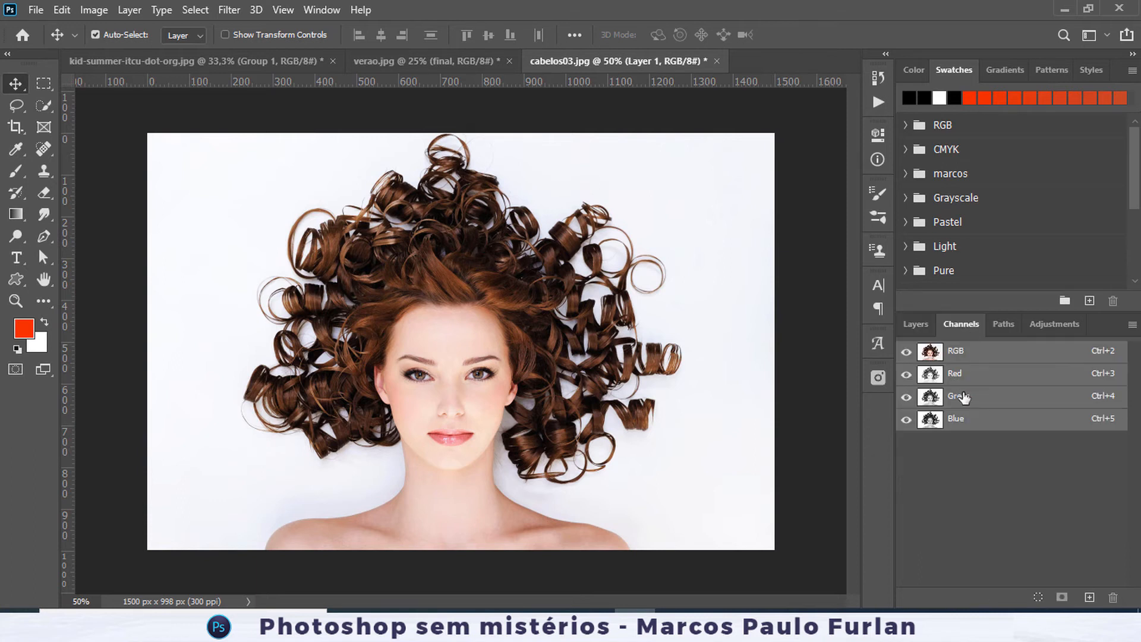
click(947, 419)
Try adding a blank alpha channel to the portrait twice, undoing it each time.
click(1089, 597)
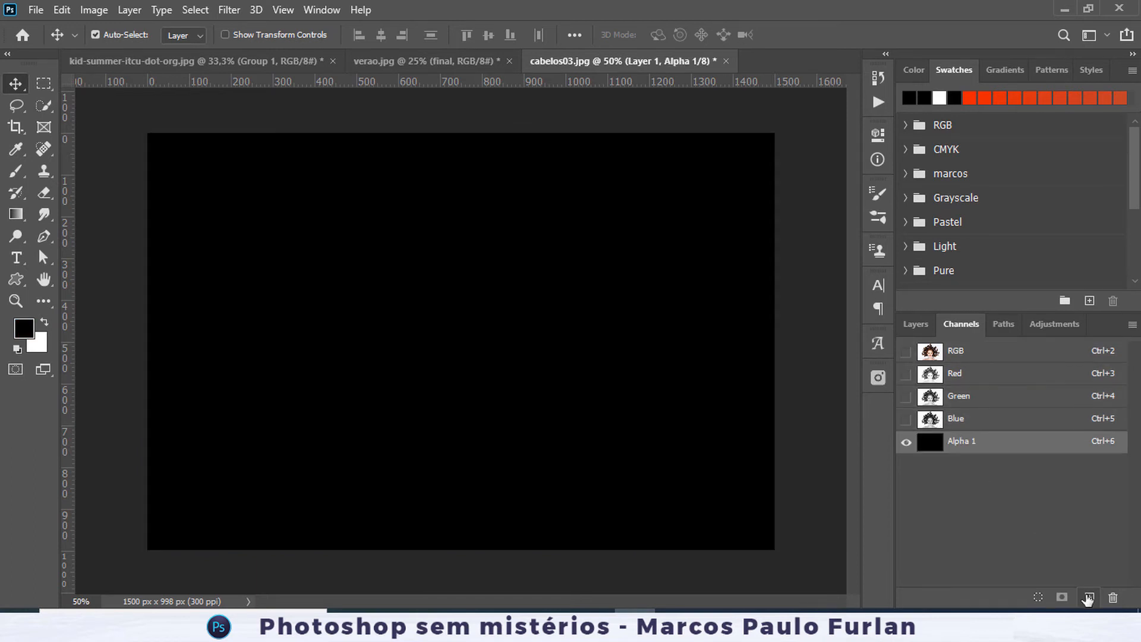
key(ctrl+z)
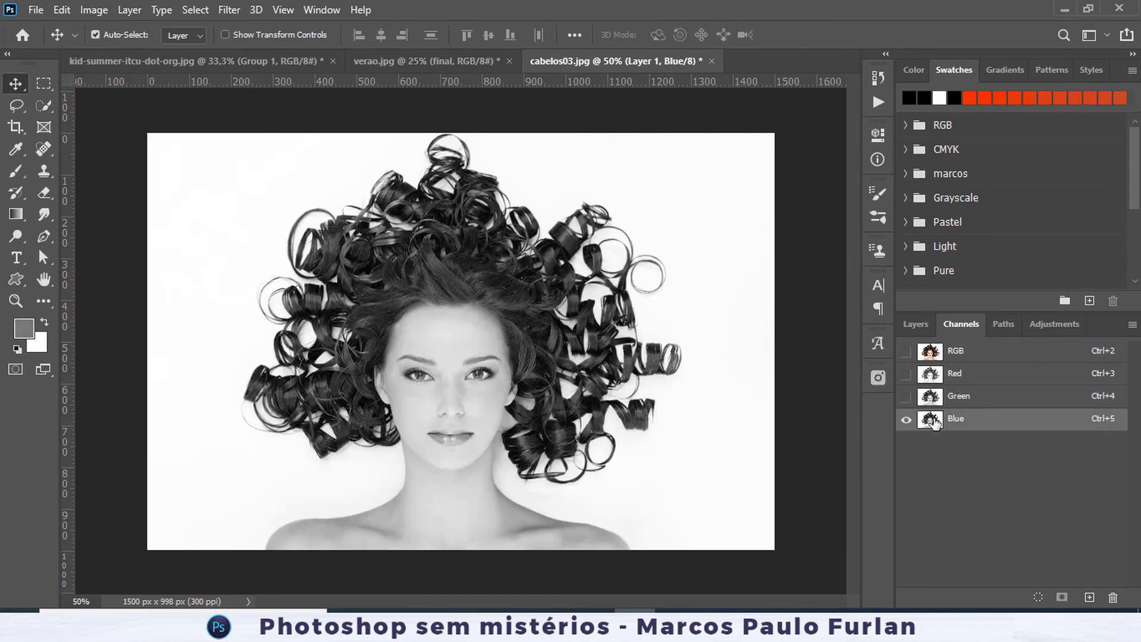
click(1089, 598)
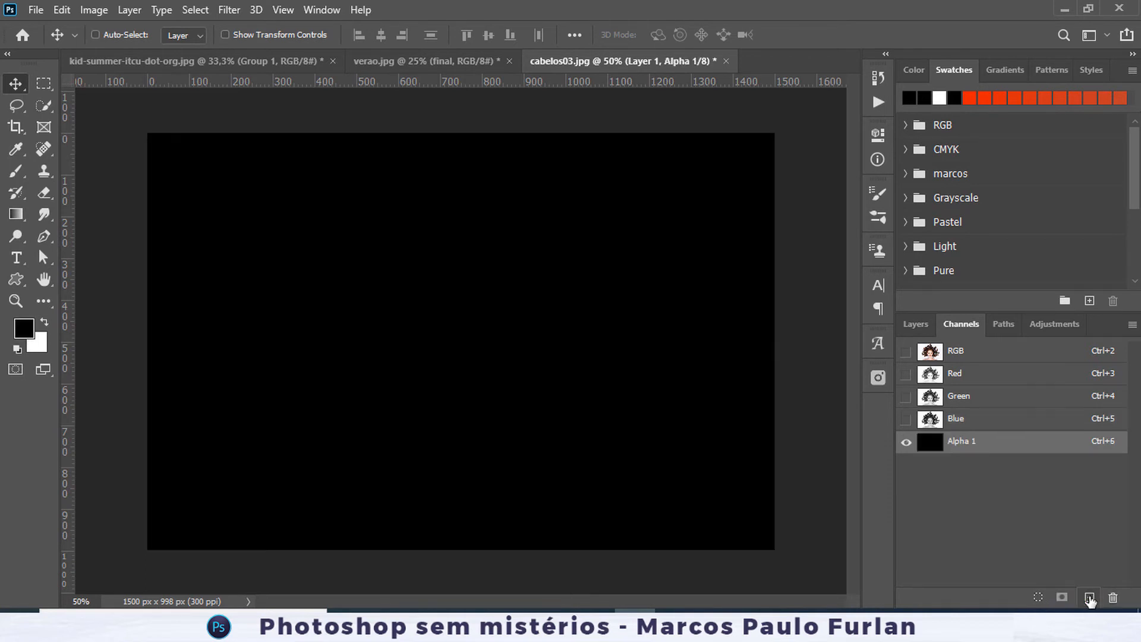
key(ctrl+z)
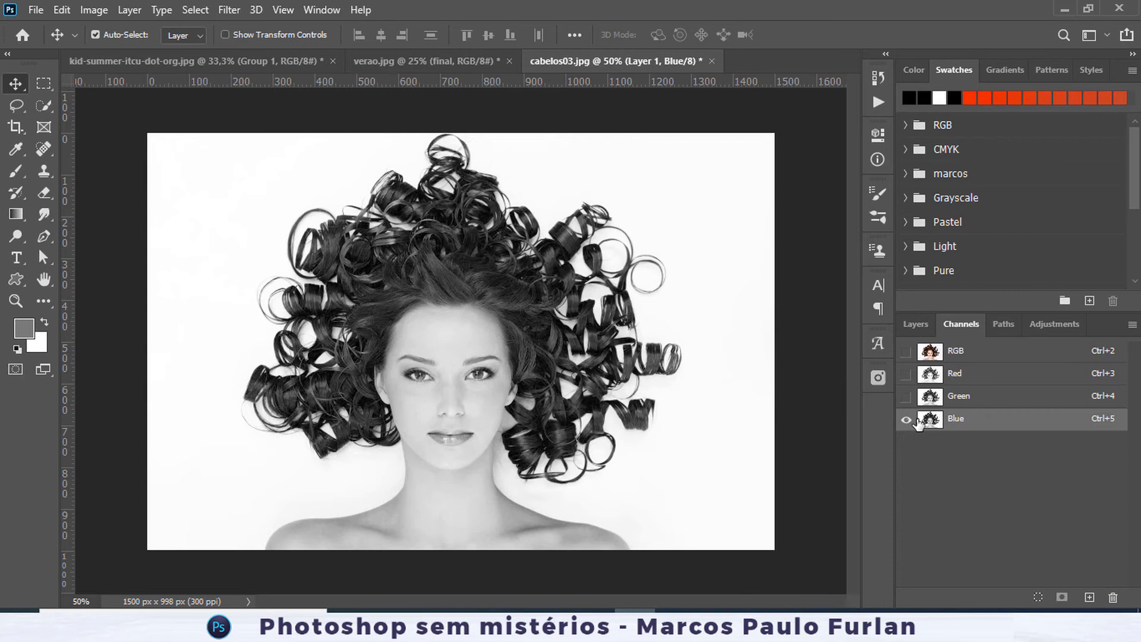
Load the Blue channel as a selection, deselect it, and return to the portrait's channels.
ctrl+click(932, 420)
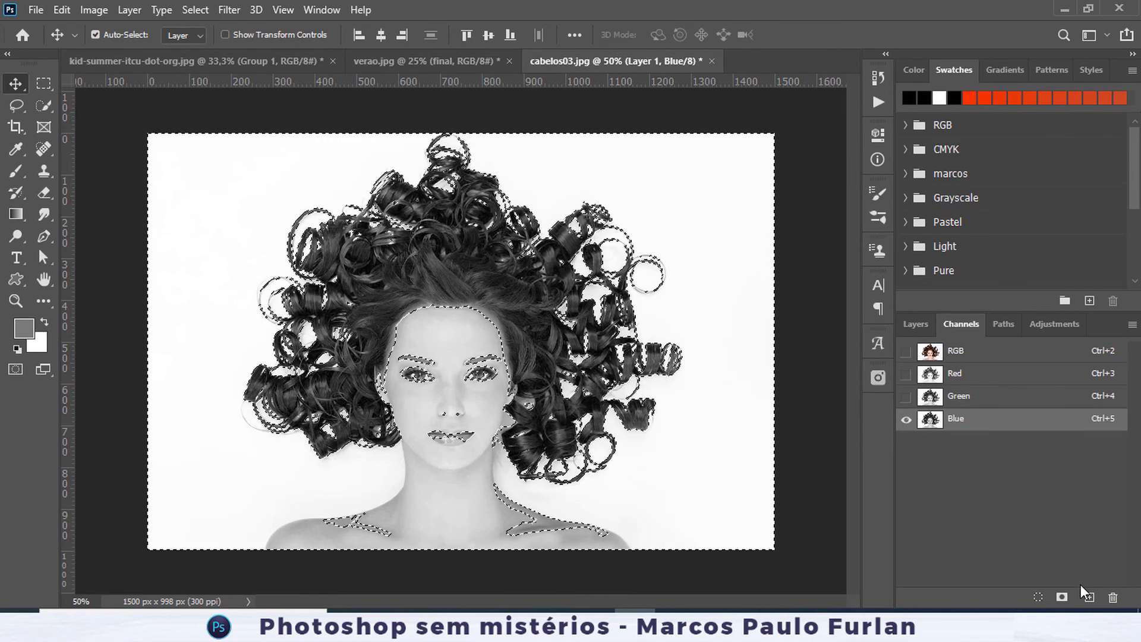
key(ctrl+d)
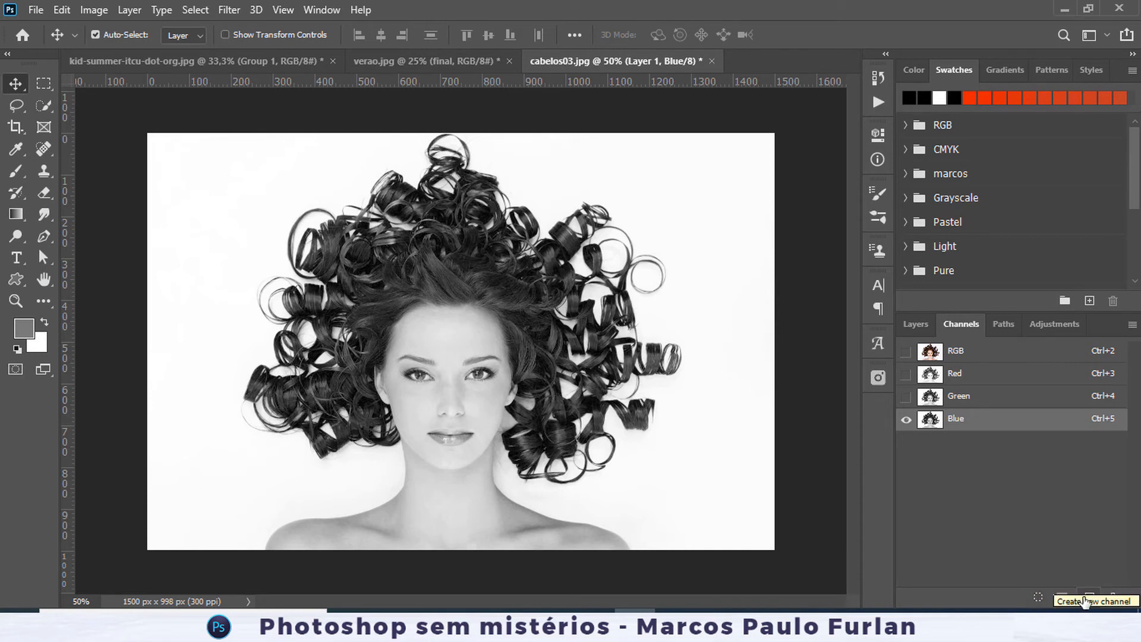
click(916, 324)
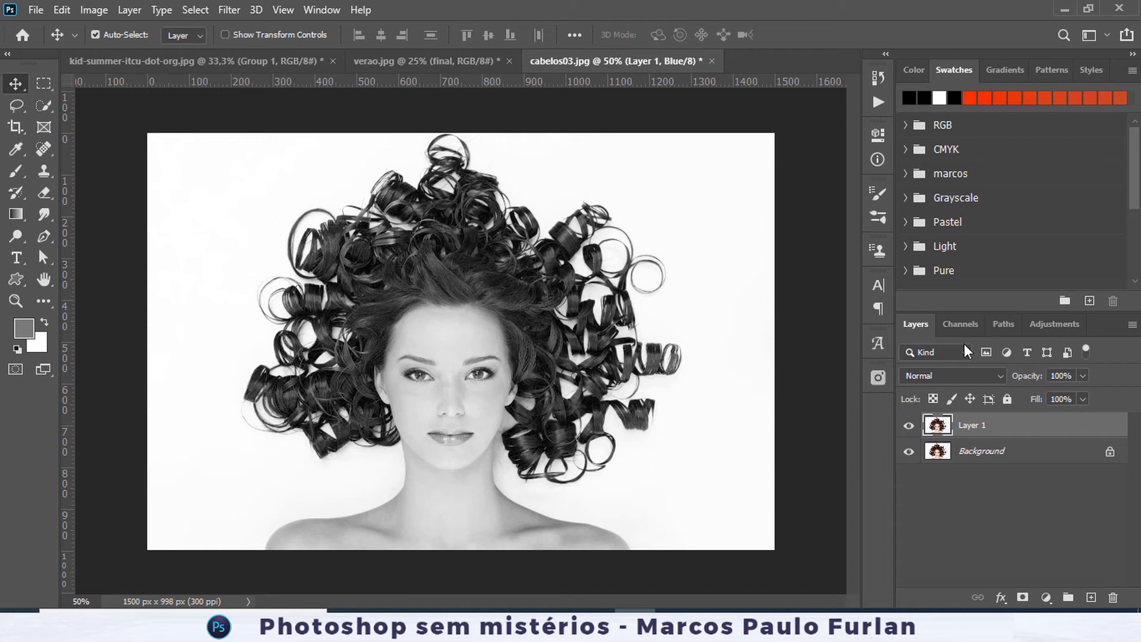
click(959, 324)
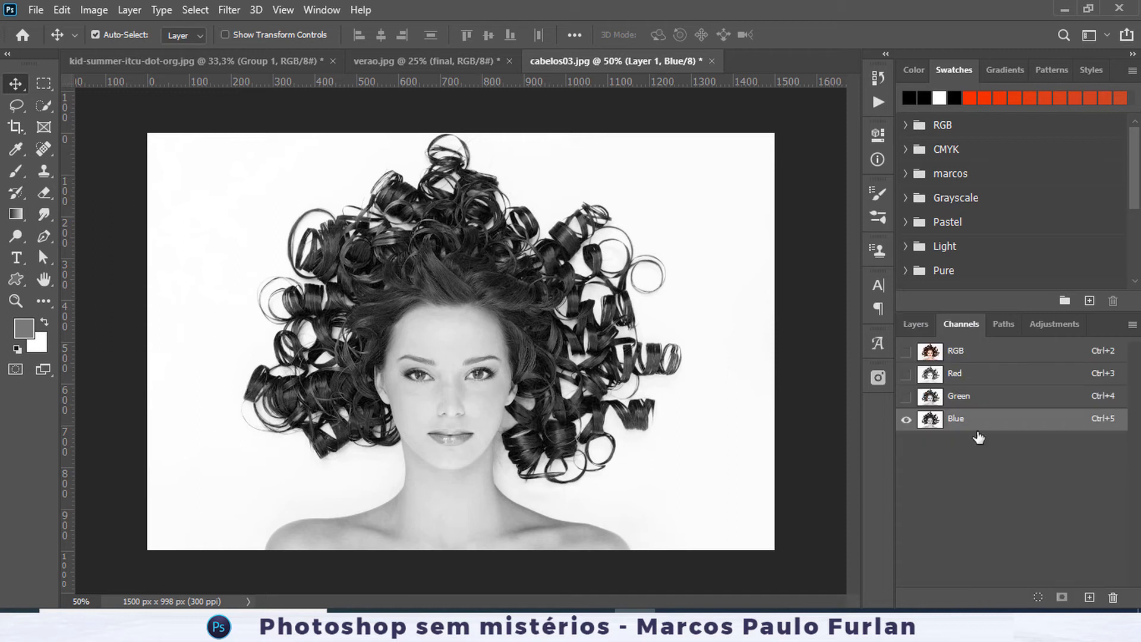
Try adding a blank alpha channel to the portrait twice, showing it once together with the Blue channel, and delete it each time.
click(1088, 598)
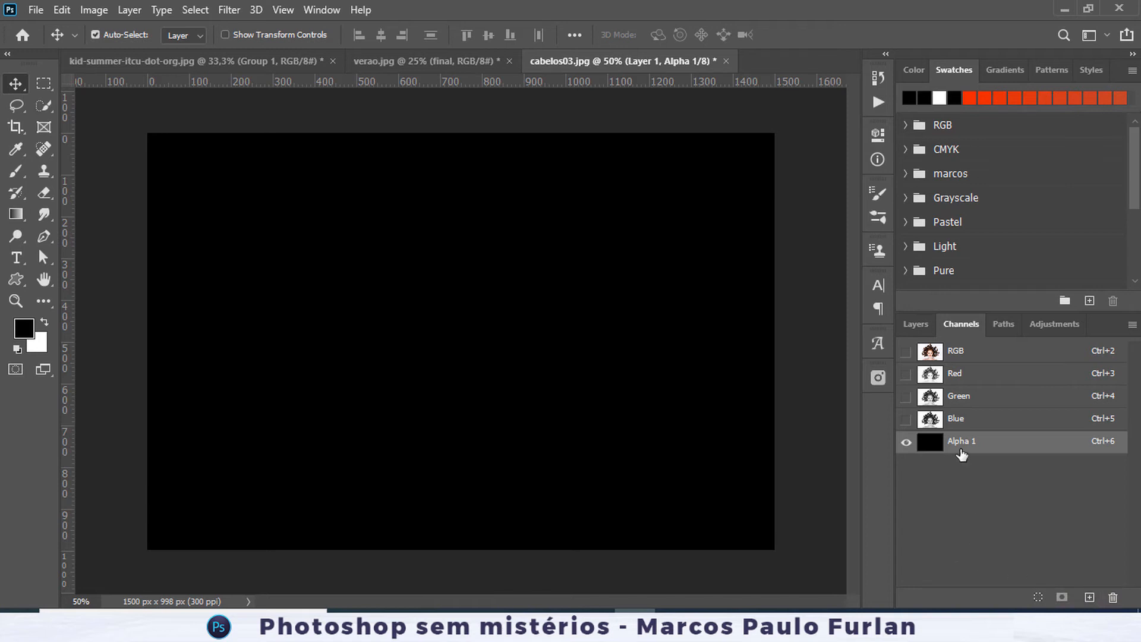
click(1113, 597)
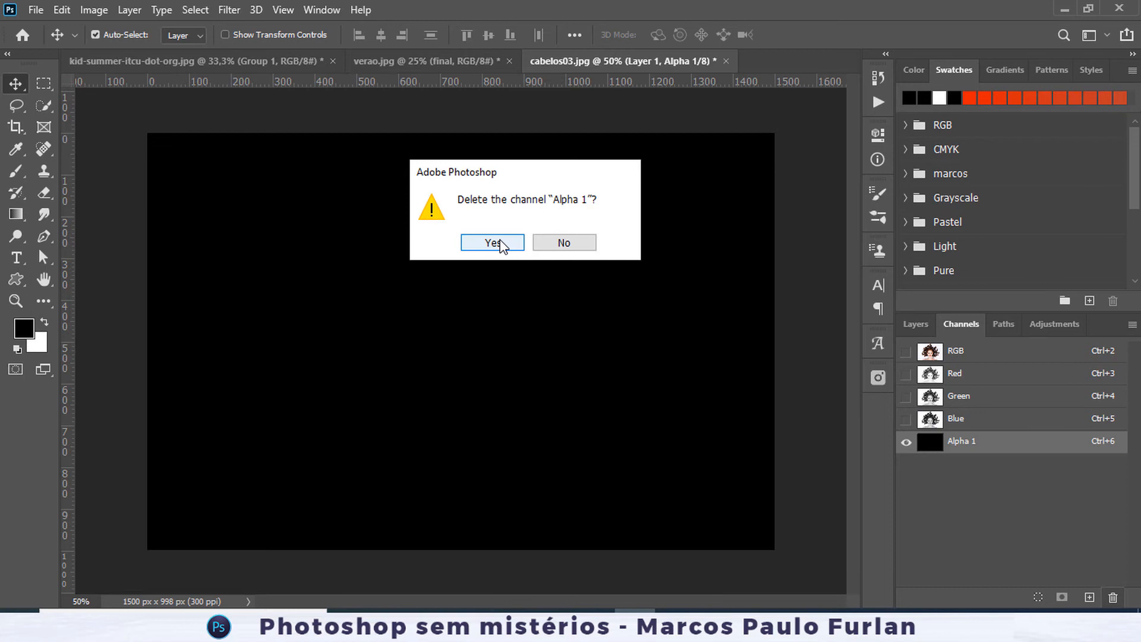
click(501, 245)
click(918, 423)
click(1089, 597)
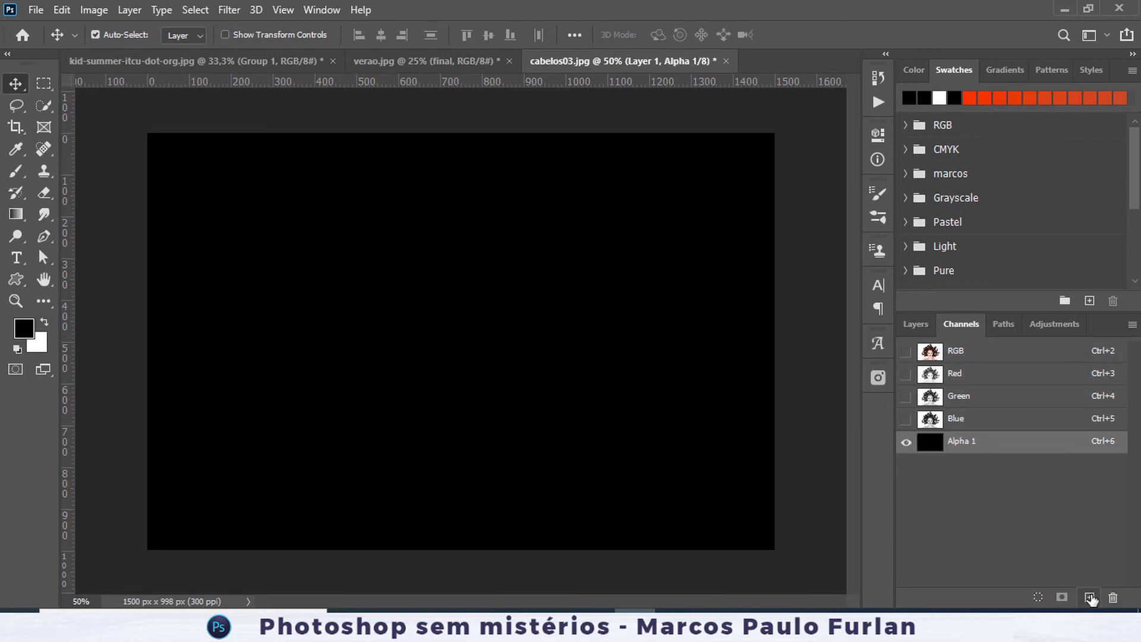
click(906, 419)
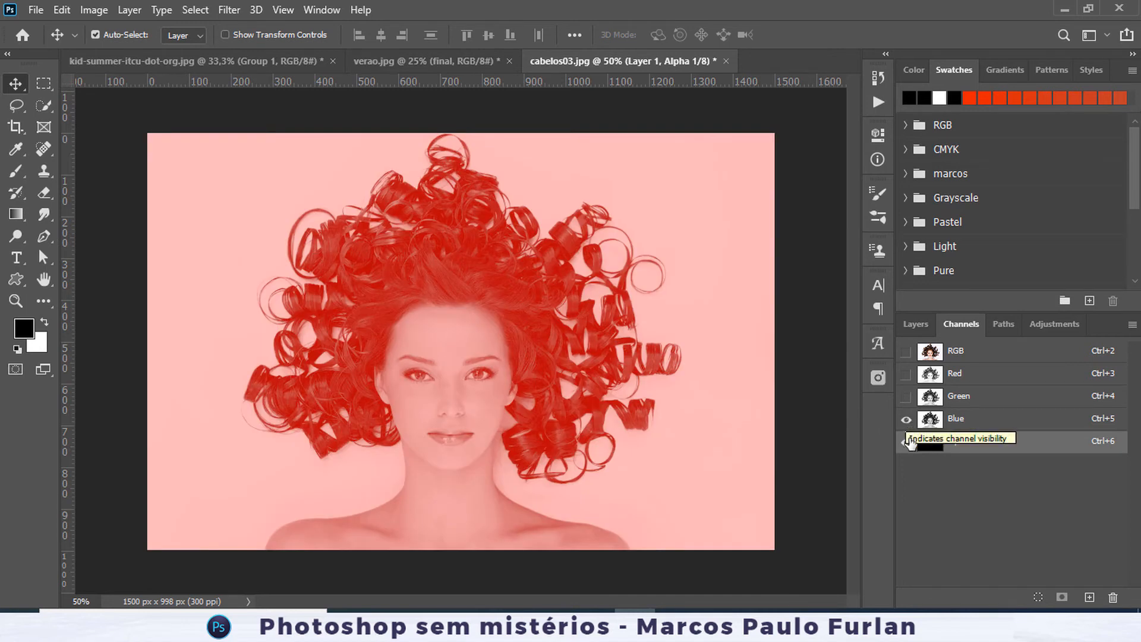
click(906, 441)
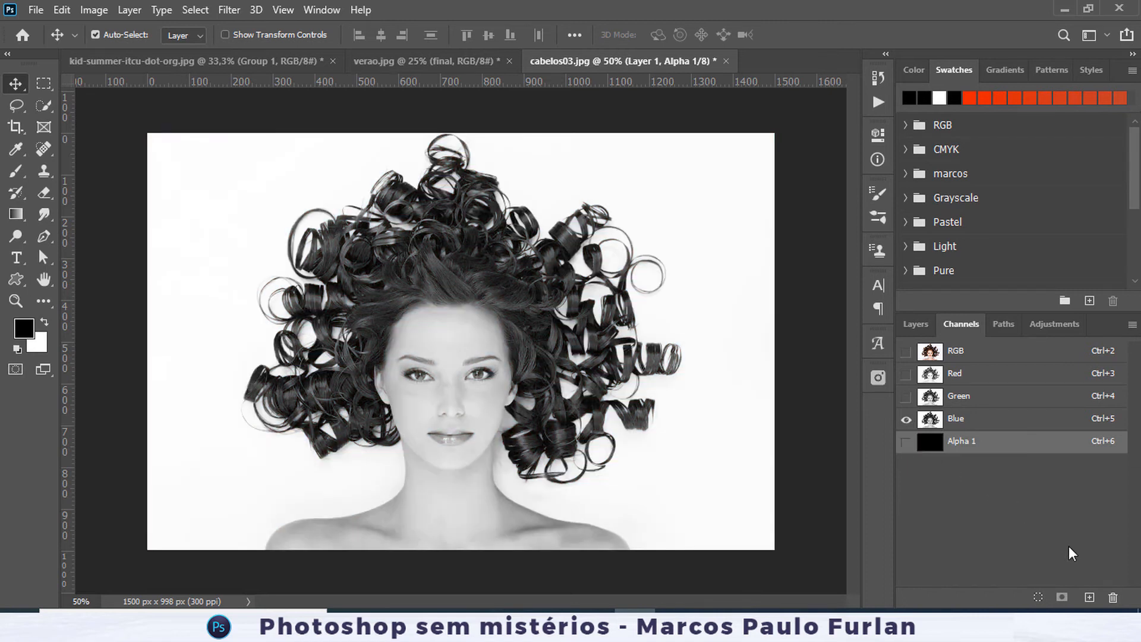
click(1112, 597)
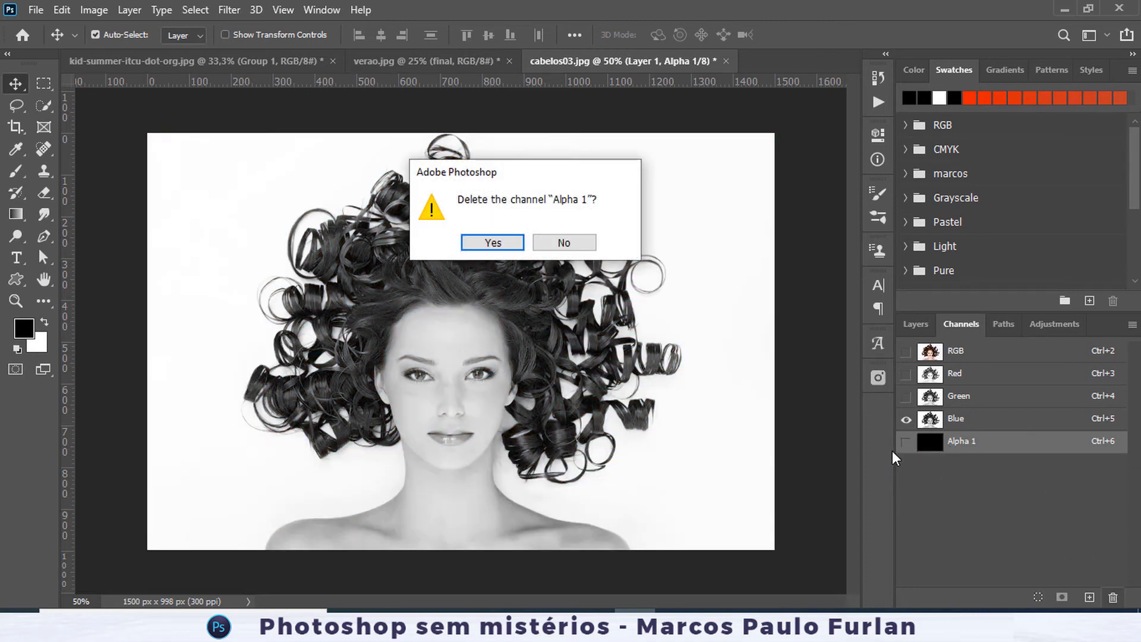
click(492, 243)
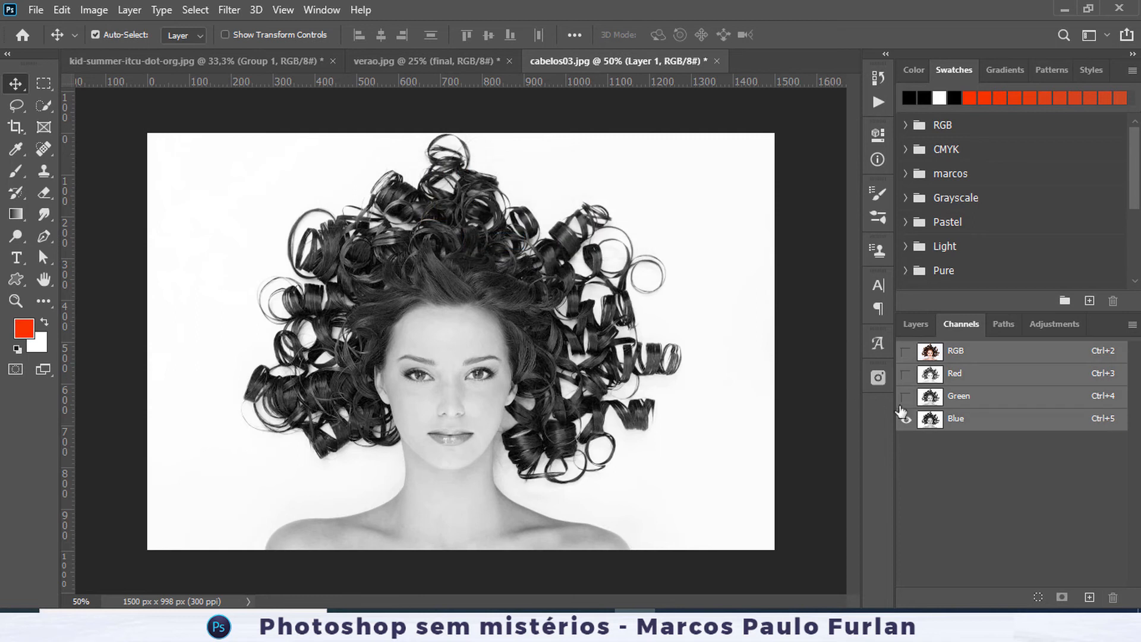
Try adding a new alpha channel with the Blue channel loaded as a selection, then deselect and delete the alpha channel.
ctrl+click(930, 419)
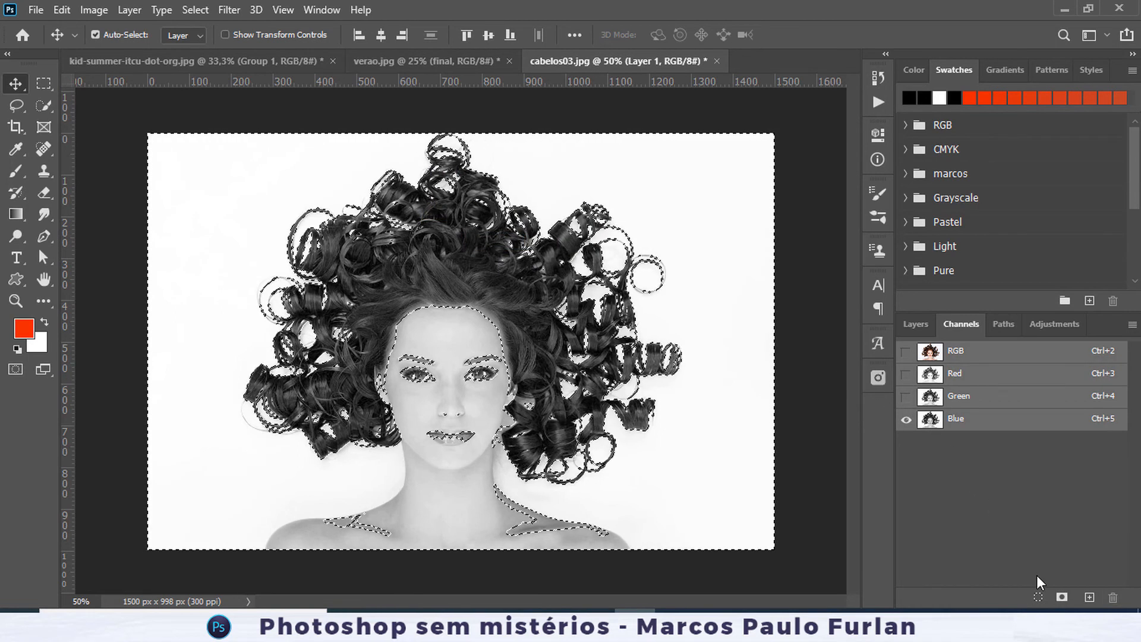
click(1084, 589)
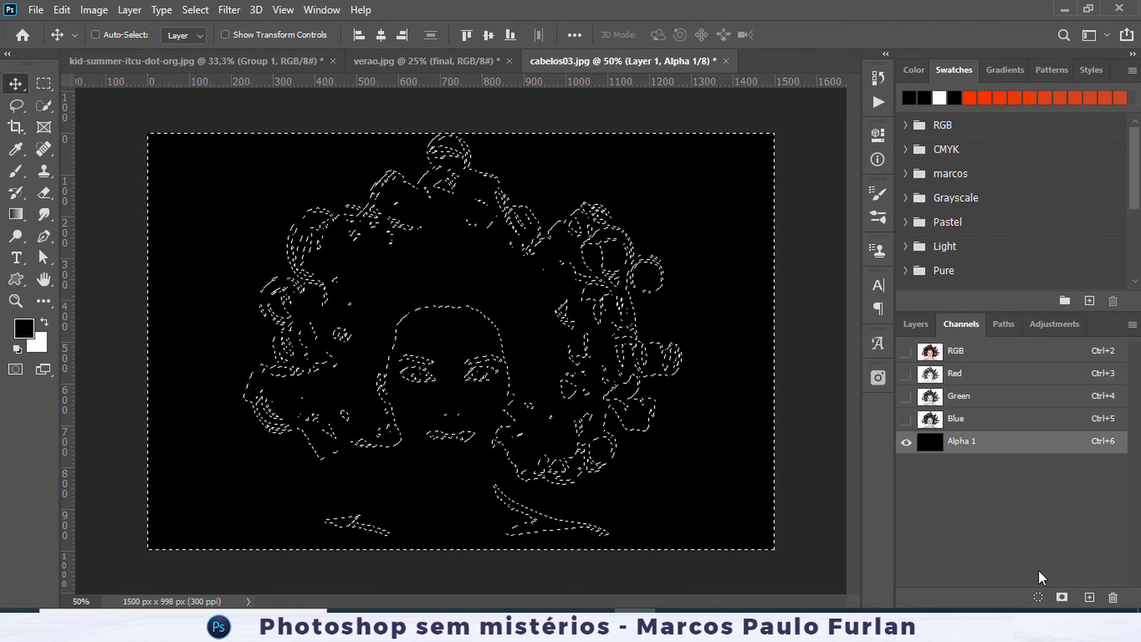
key(ctrl+d)
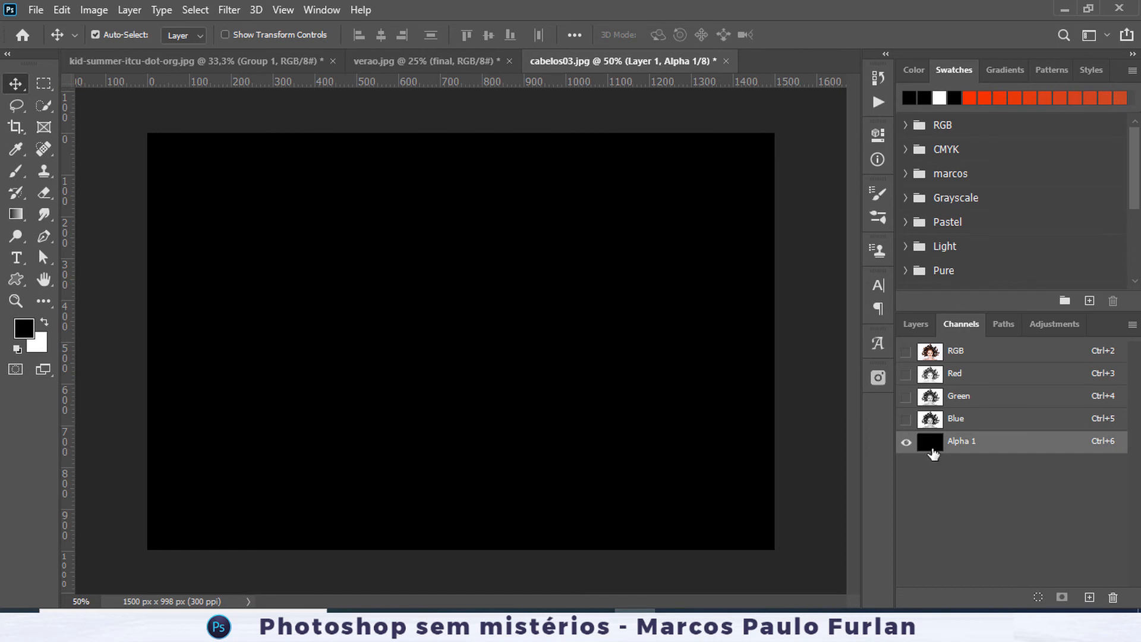
click(1113, 597)
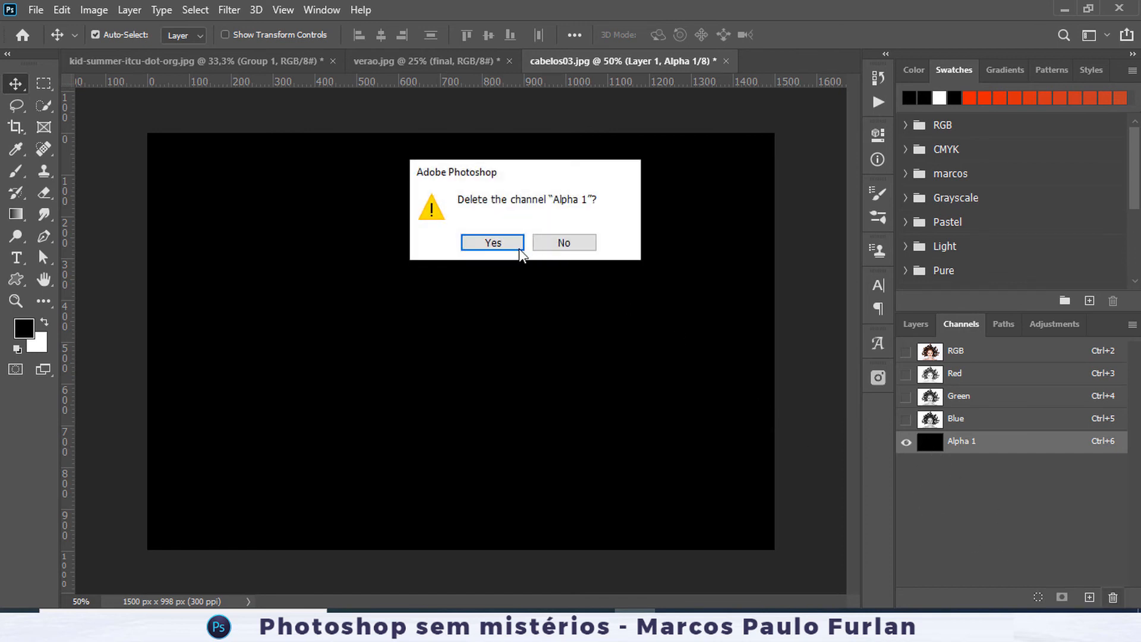
click(518, 250)
Duplicate the portrait's Blue channel and open the Levels adjustment for the copy.
click(930, 419)
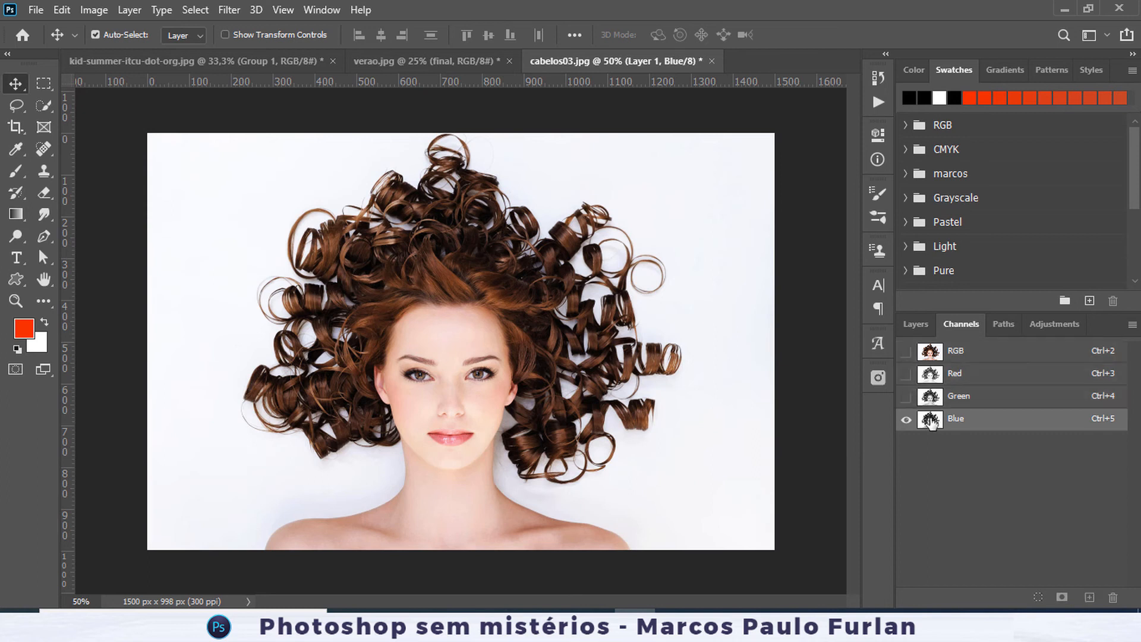
drag(930, 419, 1089, 598)
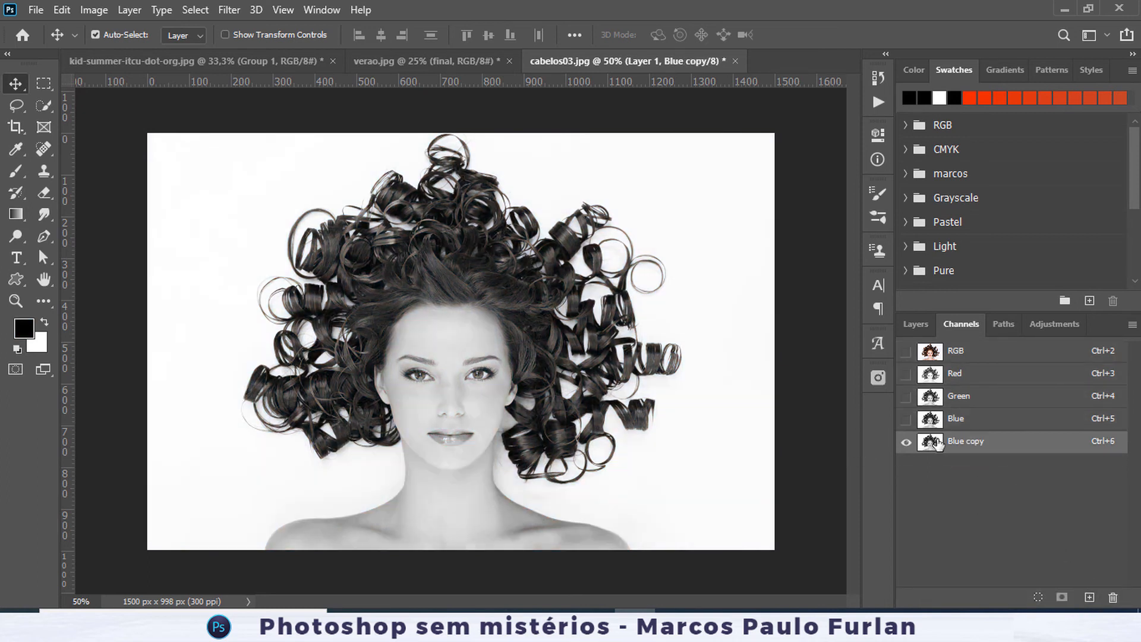
click(98, 12)
mouse_move(113, 52)
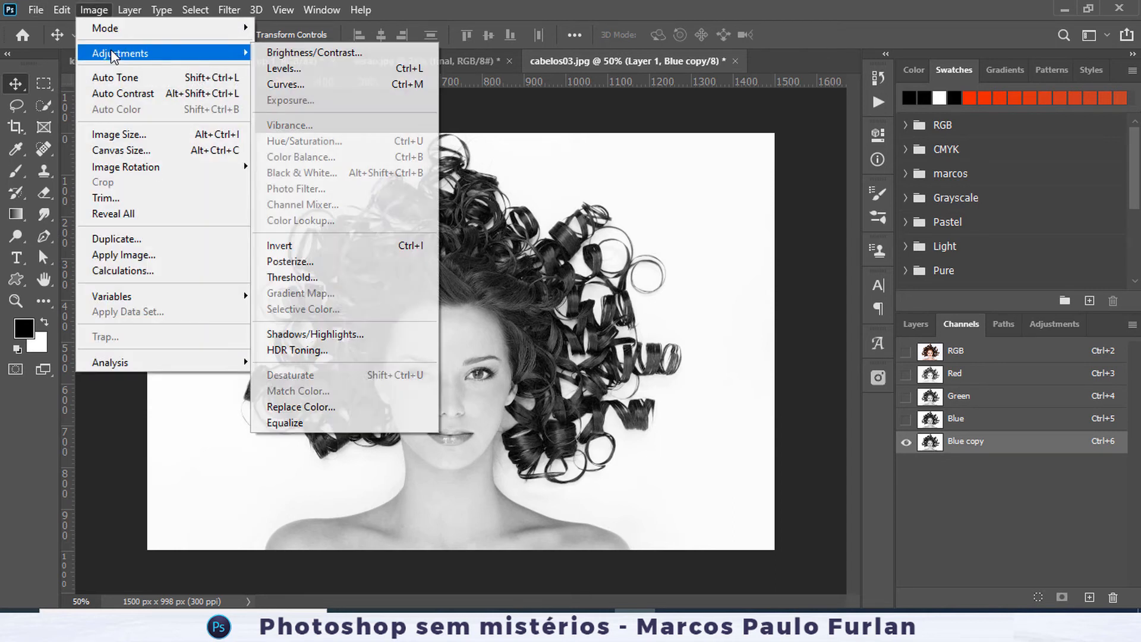
click(287, 69)
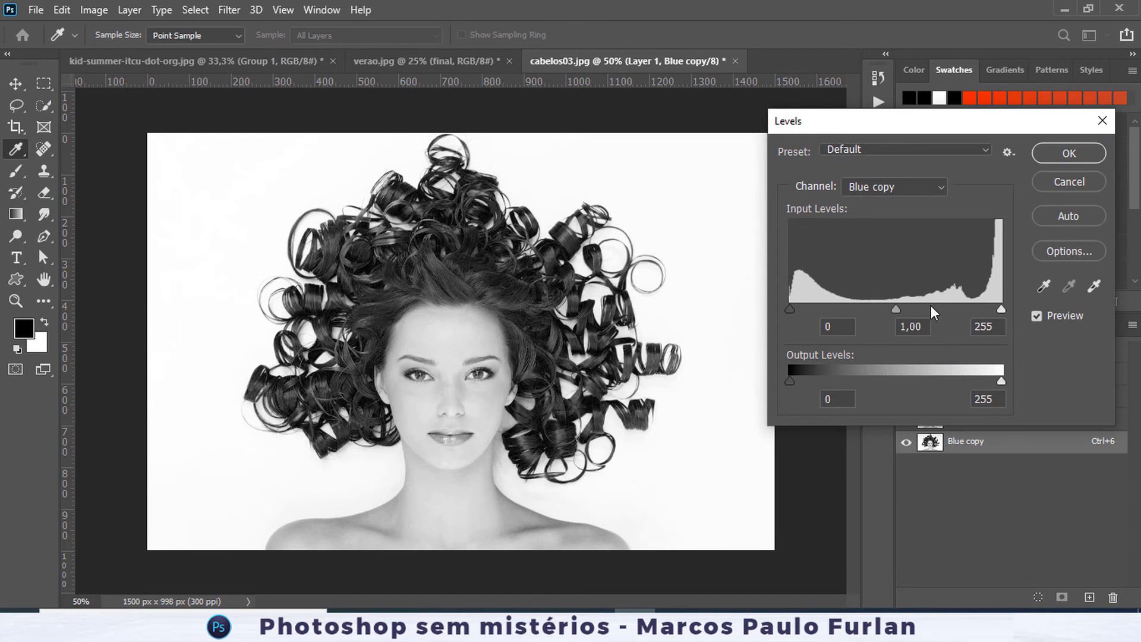
Try darkening the Blue channel copy with Levels inputs of 121 for black and 0,33 for midtones.
drag(895, 309, 983, 310)
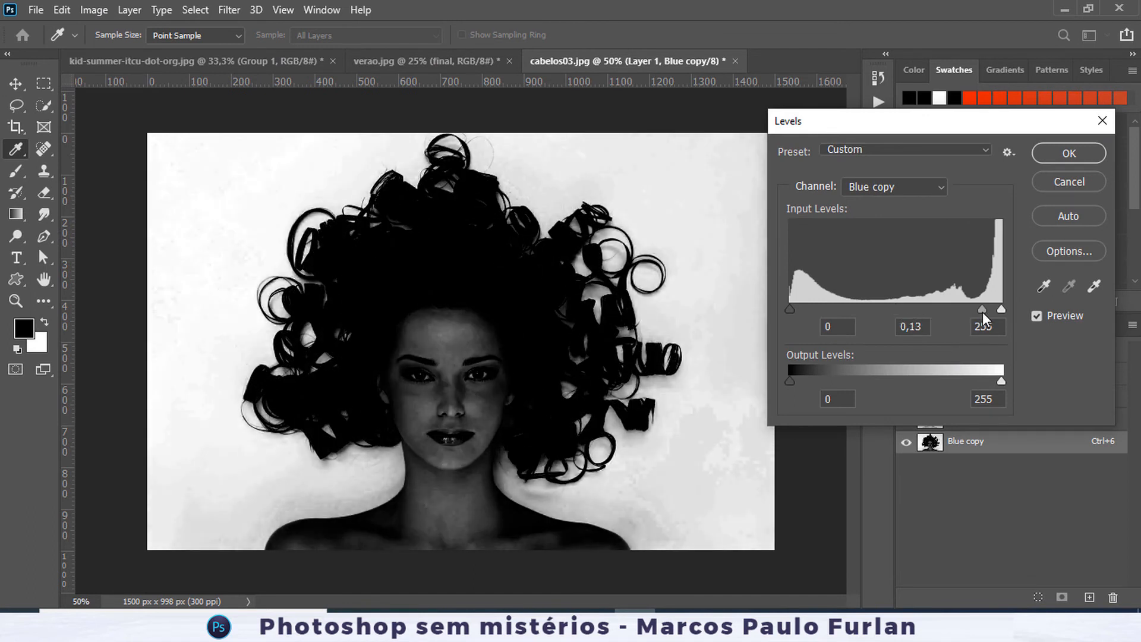
drag(797, 312, 897, 310)
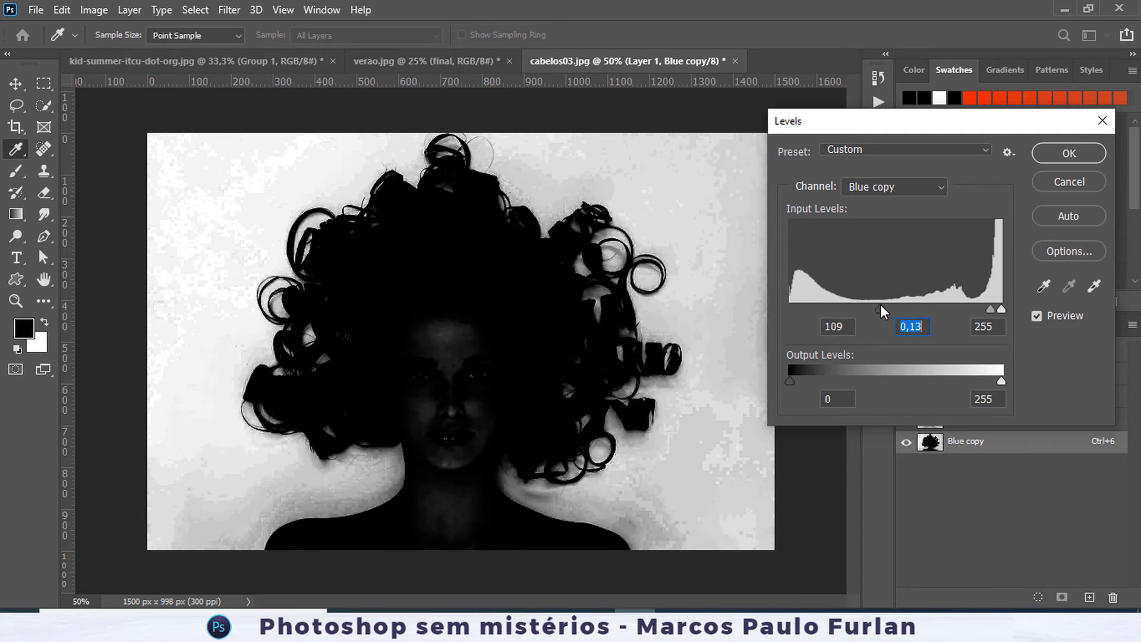
drag(986, 308, 981, 308)
drag(898, 312, 890, 315)
mouse_move(983, 308)
mouse_down()
mouse_move(972, 308)
mouse_move(1007, 309)
mouse_move(978, 309)
mouse_up()
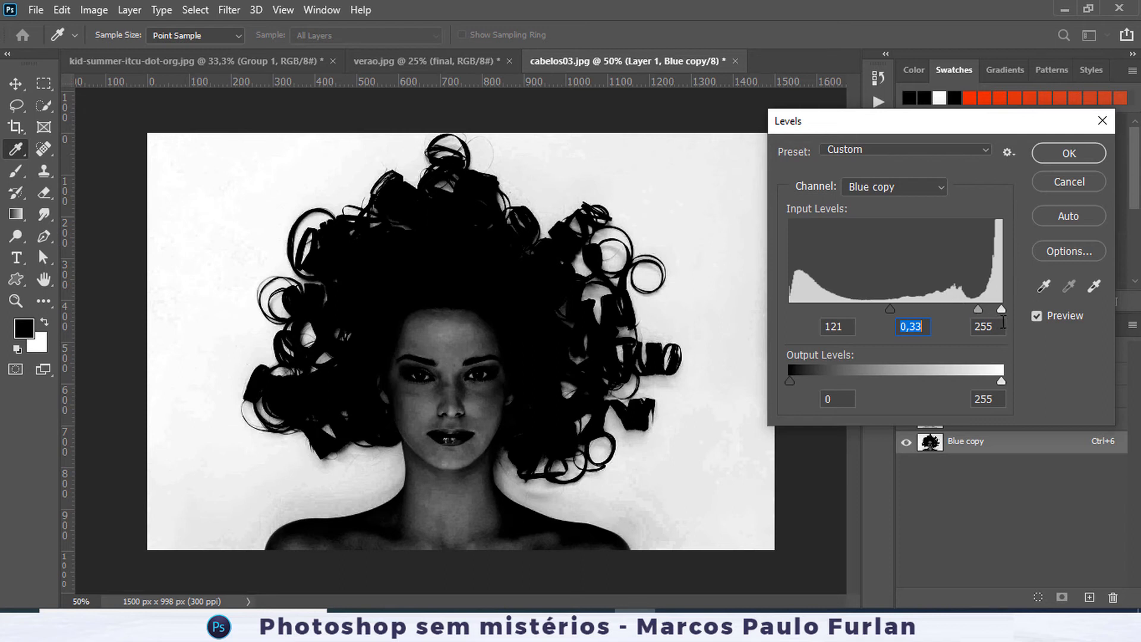
Try Levels inputs of 94 for black, 9,99 for midtones and 196 for white on the Blue channel copy.
drag(1002, 309, 861, 304)
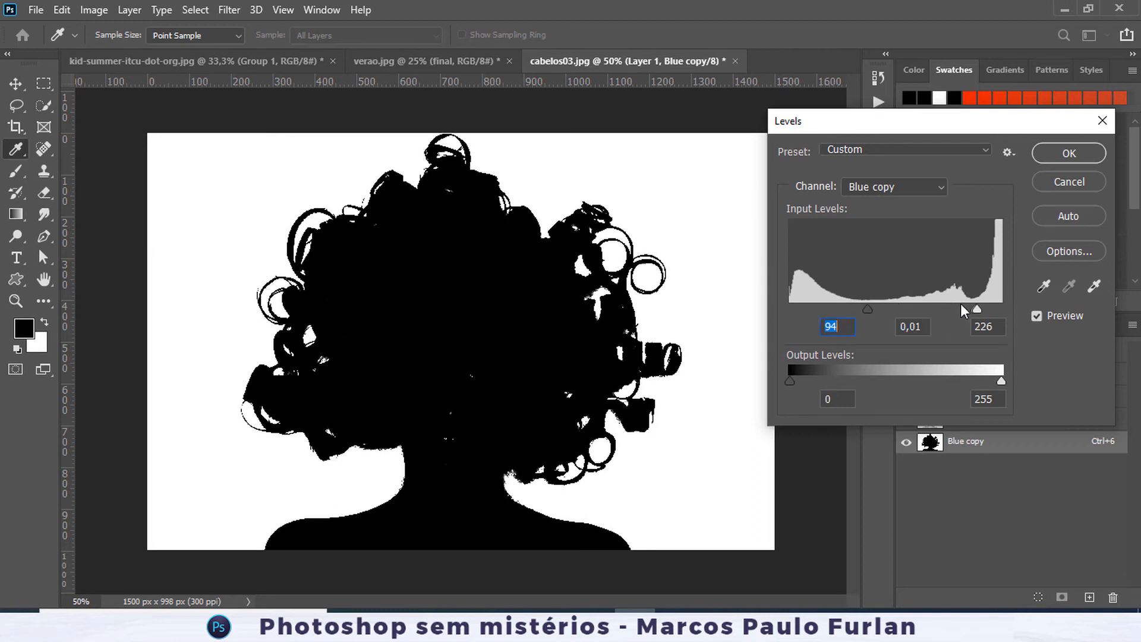
drag(983, 308, 968, 309)
key(shift+Tab)
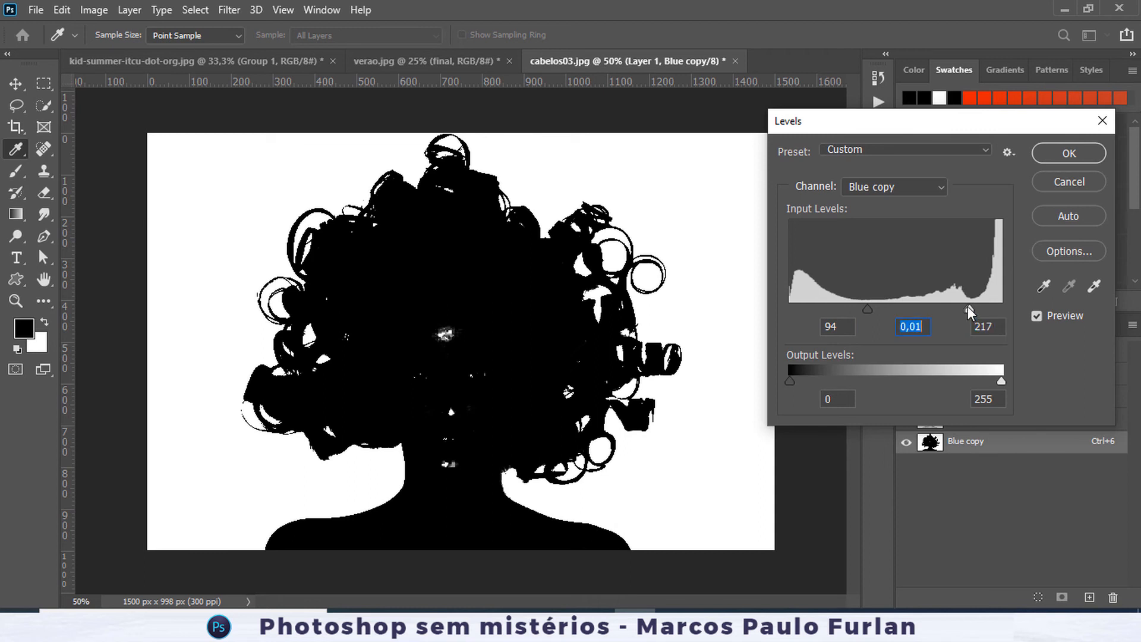
key(Up)
drag(976, 309, 953, 310)
click(924, 329)
text(0)
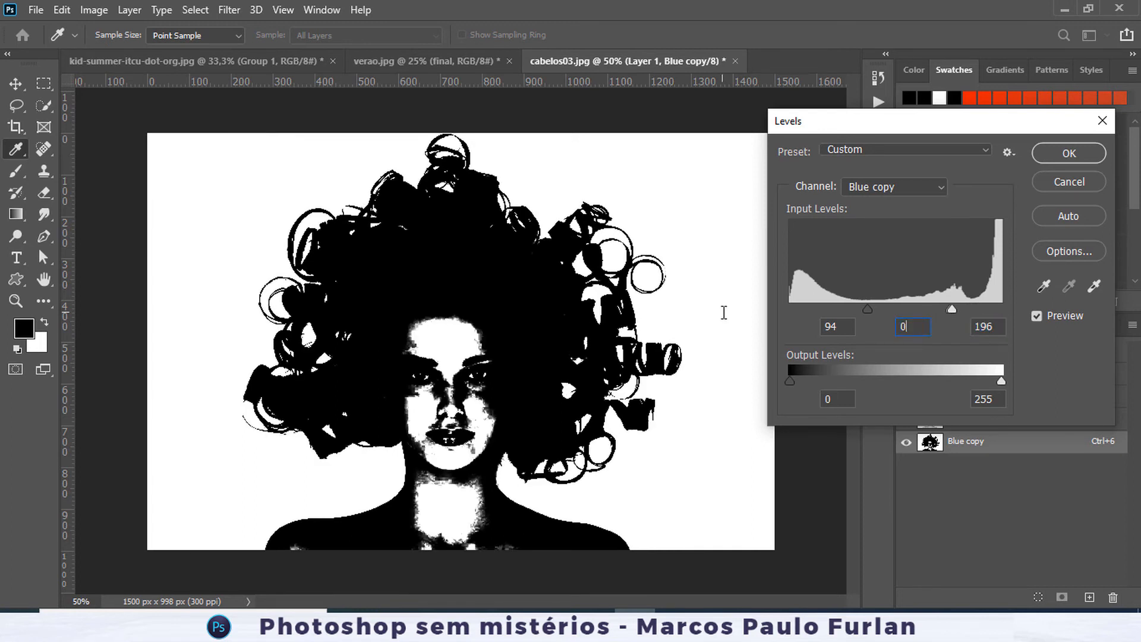
text(20)
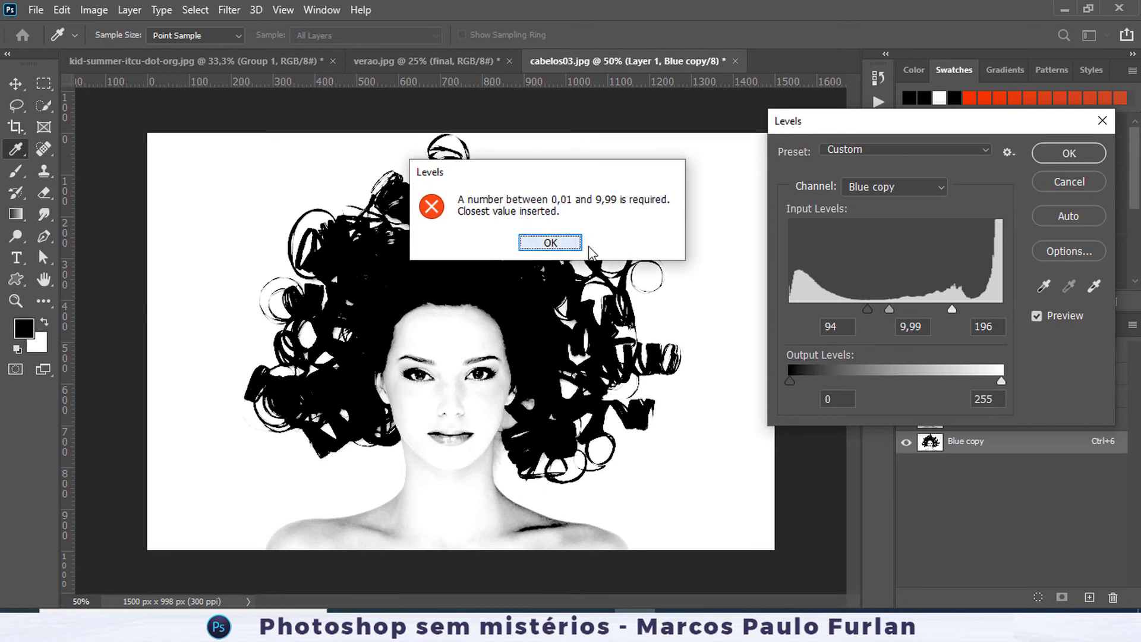
key(Return)
Apply Levels to the Blue channel copy with inputs 176, 0,14 and 202 and an output black of 7.
drag(954, 309, 985, 312)
drag(869, 311, 978, 313)
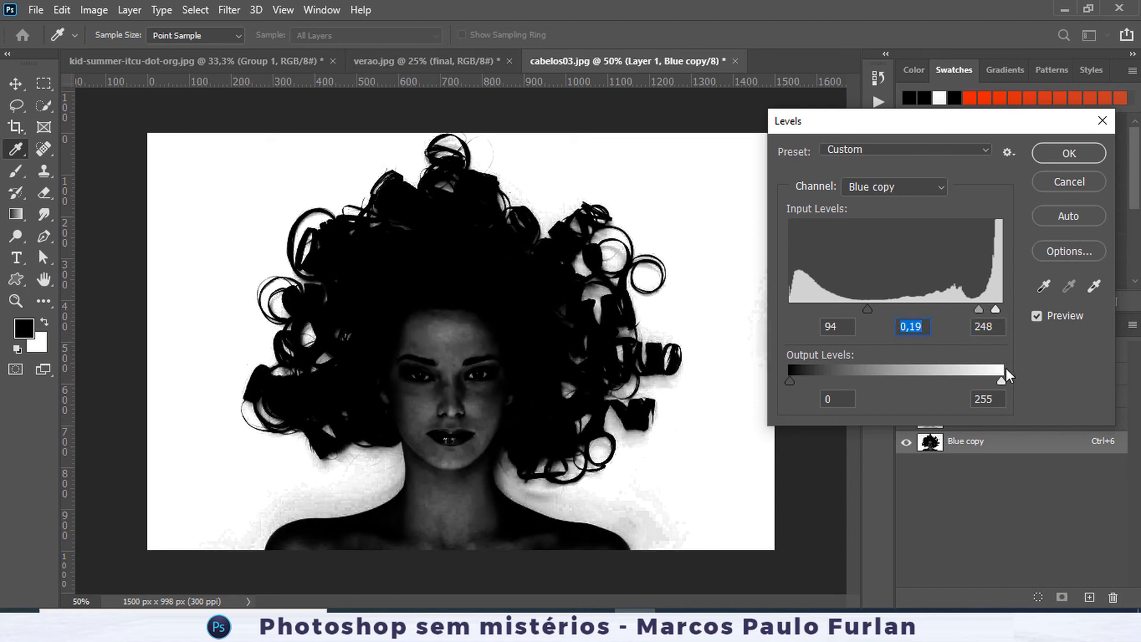
mouse_move(1001, 380)
mouse_down()
mouse_move(990, 380)
mouse_move(1003, 380)
mouse_up()
mouse_move(791, 382)
mouse_down()
mouse_move(819, 380)
mouse_move(796, 381)
mouse_up()
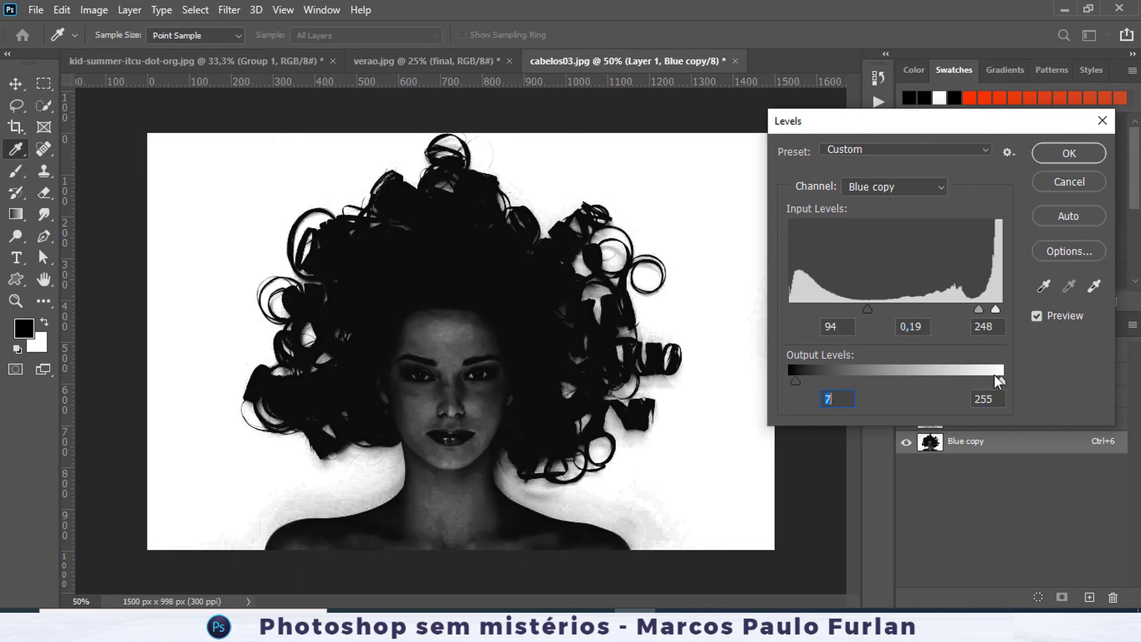
mouse_move(1000, 381)
mouse_down()
mouse_move(986, 380)
mouse_move(1002, 380)
mouse_up()
drag(997, 312, 949, 310)
drag(867, 309, 936, 309)
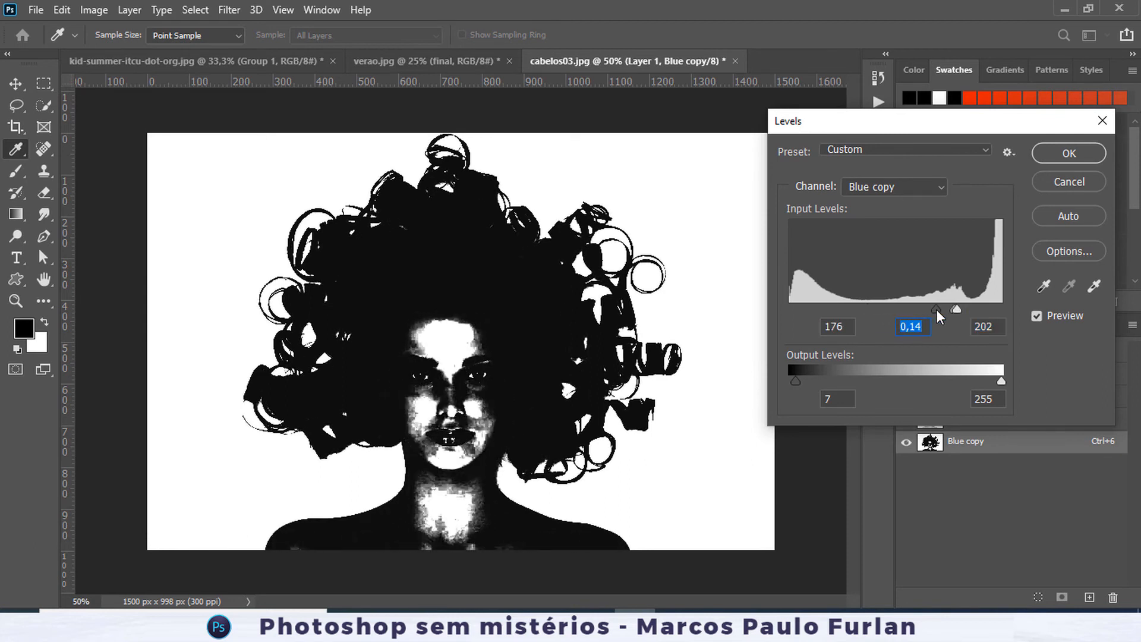
click(1068, 153)
Paint black over the silhouette in the Blue channel copy with a 500 px brush in Overlay mode.
key(v)
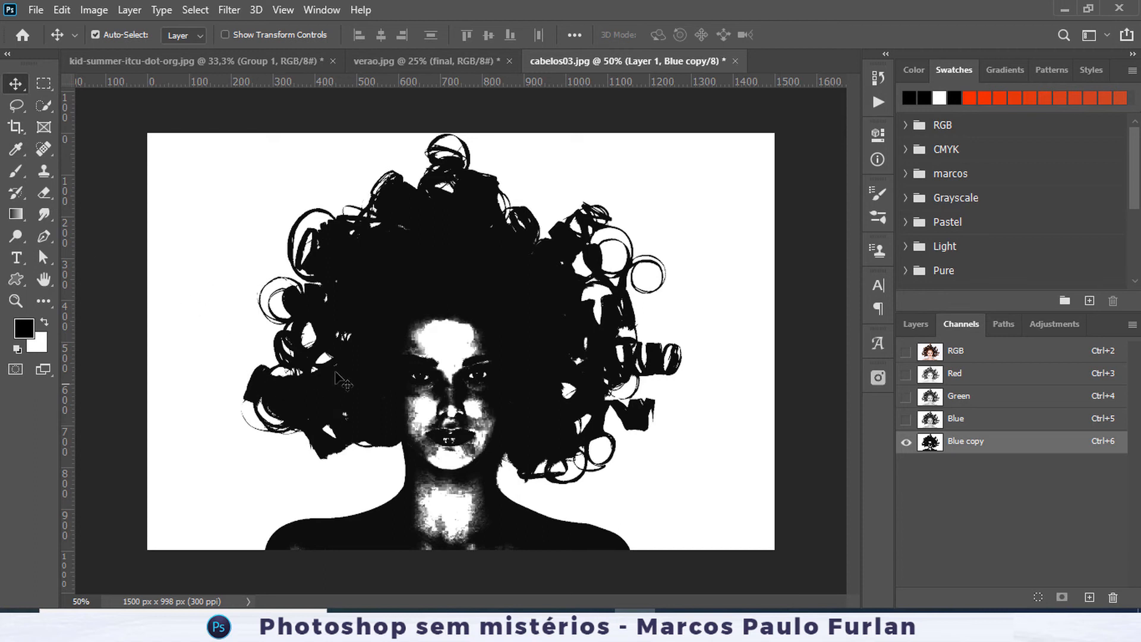
click(16, 171)
mouse_move(466, 471)
mouse_down()
mouse_move(463, 432)
mouse_move(404, 476)
mouse_move(460, 485)
mouse_move(462, 330)
mouse_move(378, 357)
mouse_move(350, 289)
mouse_move(378, 243)
mouse_move(437, 238)
mouse_move(614, 351)
mouse_move(645, 331)
mouse_up()
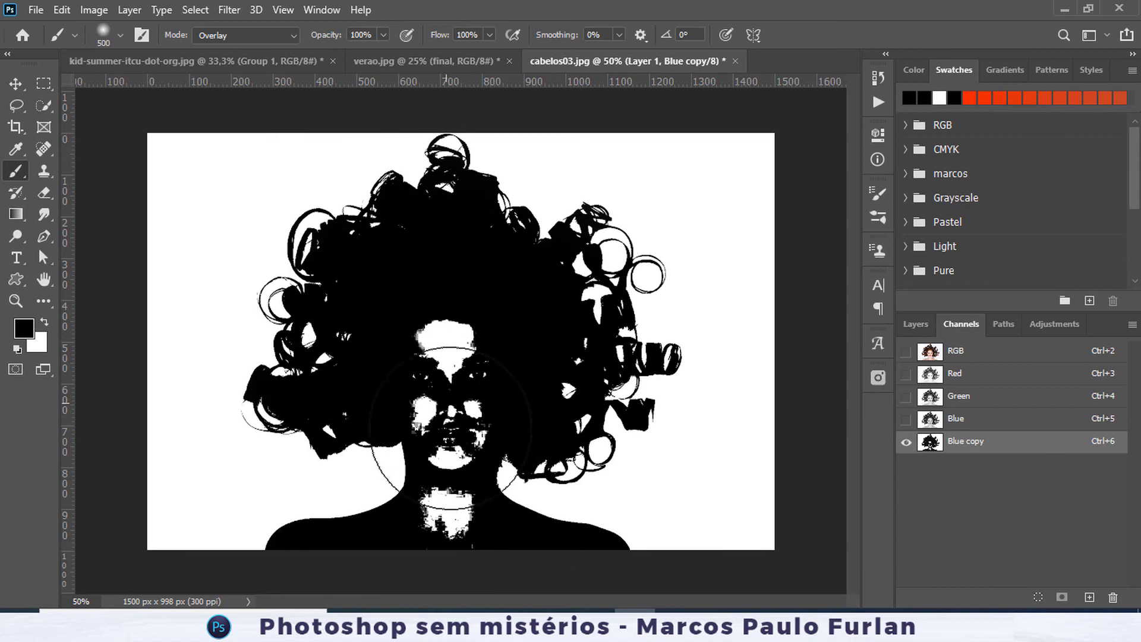
Lasso the remaining white areas of the face and neck, fill them with black, and deselect.
click(16, 106)
mouse_move(456, 294)
mouse_down()
mouse_move(421, 311)
mouse_move(405, 422)
mouse_move(421, 484)
mouse_move(416, 538)
mouse_move(469, 572)
mouse_move(484, 547)
mouse_move(500, 427)
mouse_move(503, 327)
mouse_move(463, 292)
mouse_move(443, 309)
mouse_up()
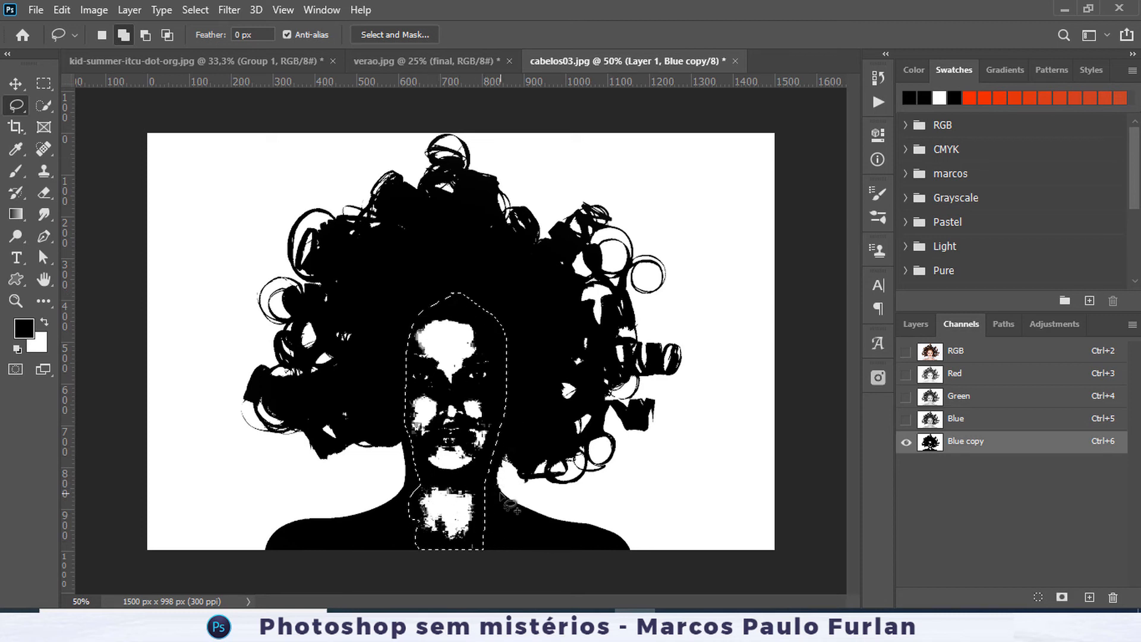
key(alt+BackSpace)
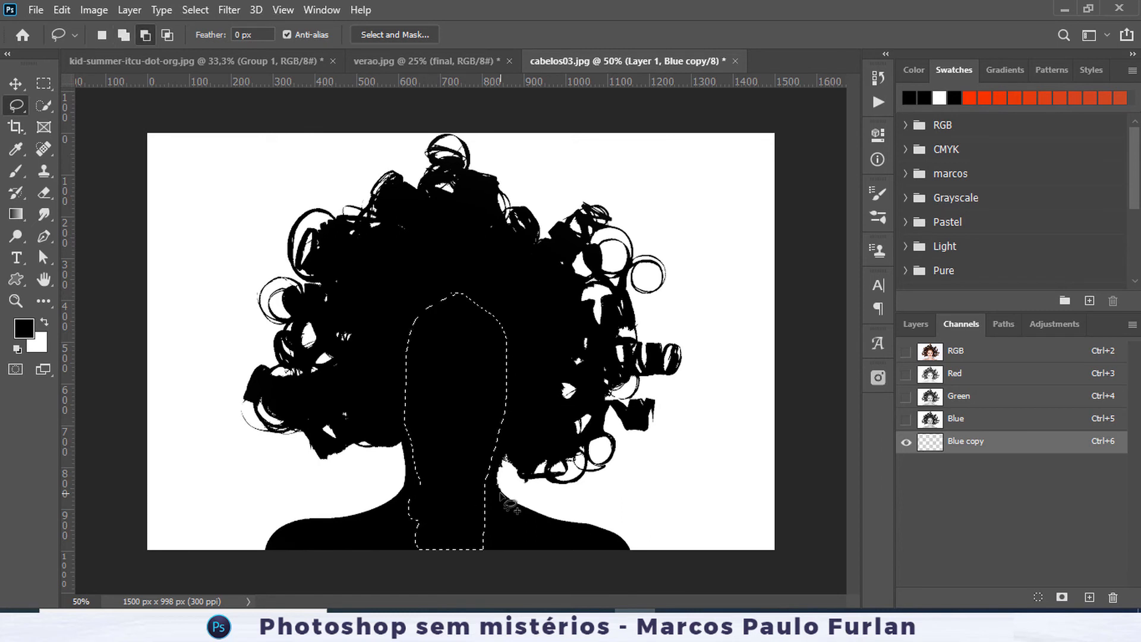
key(ctrl+d)
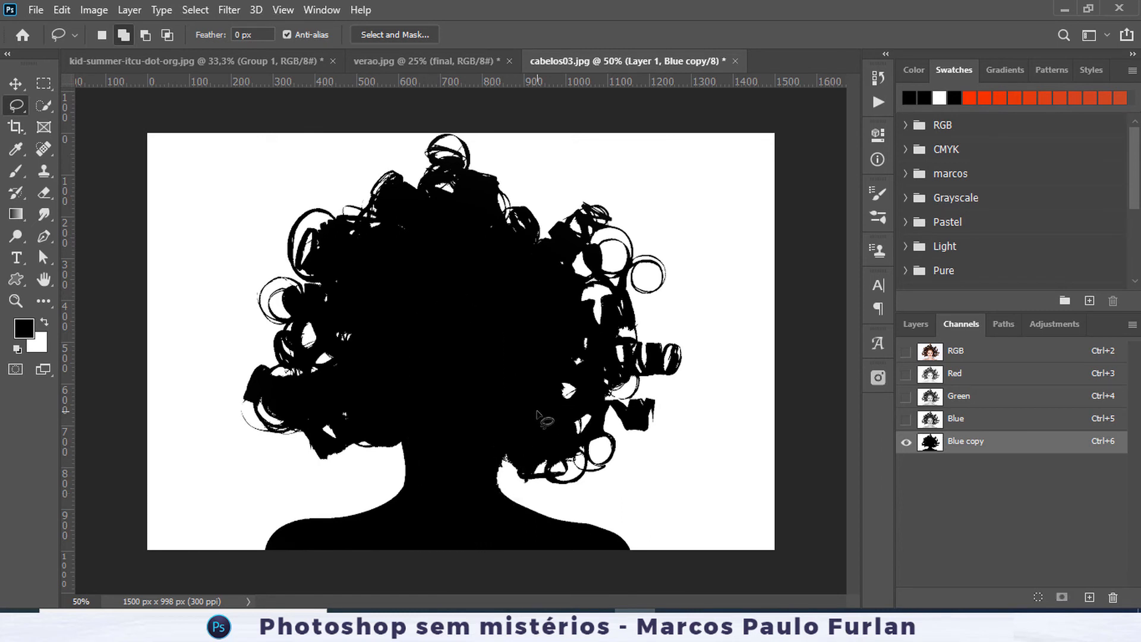
Add a layer mask to Layer 1 and hide the Background layer.
click(916, 324)
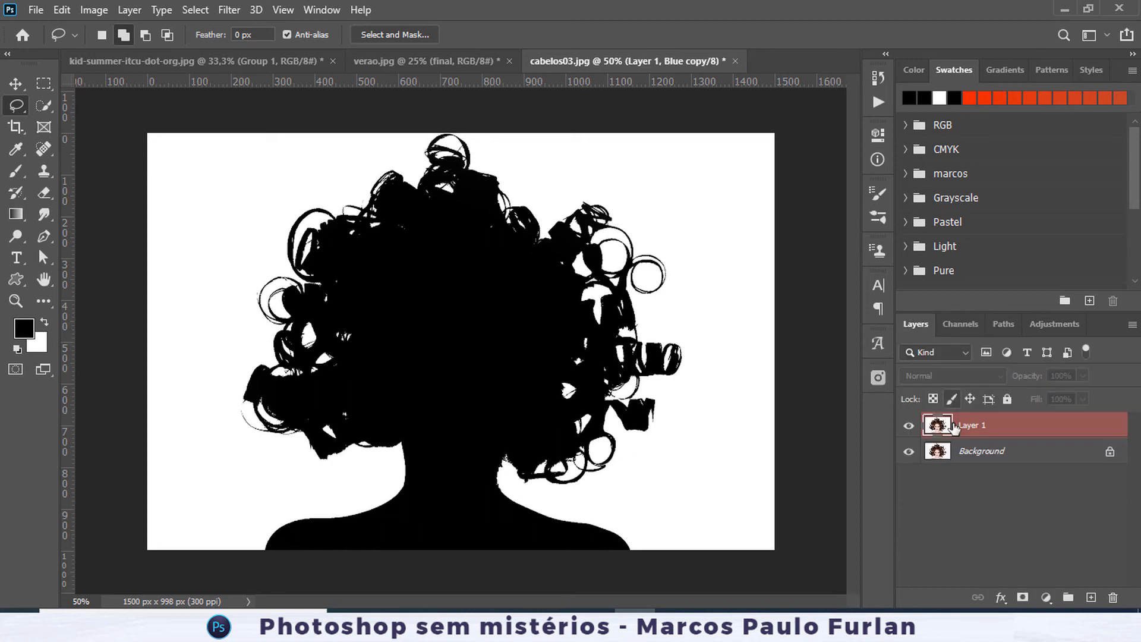
click(959, 325)
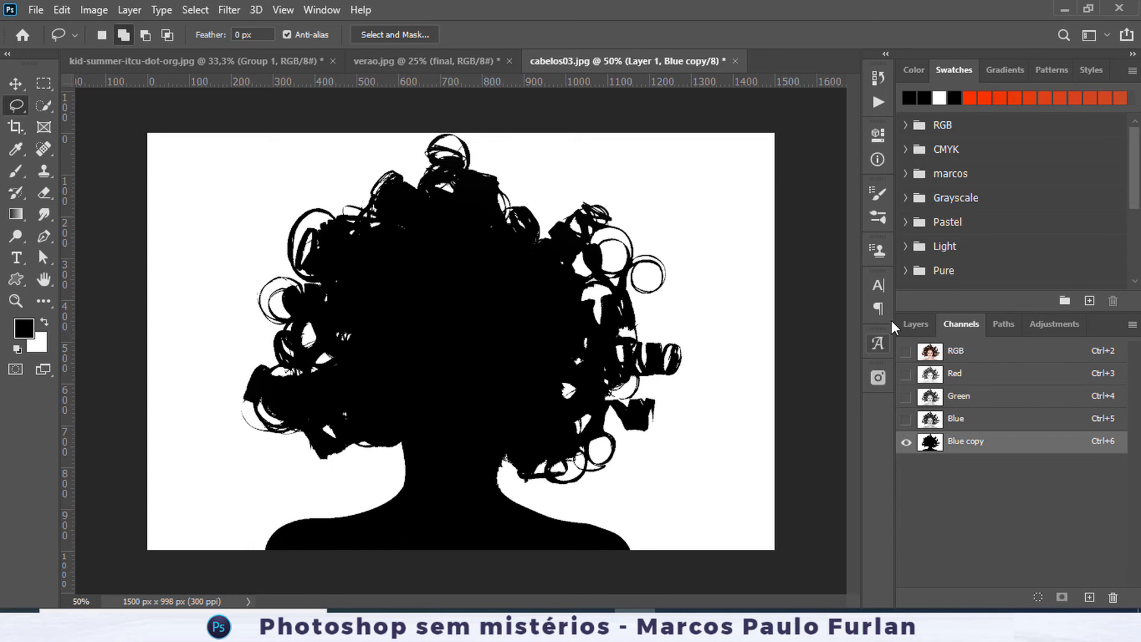
click(915, 325)
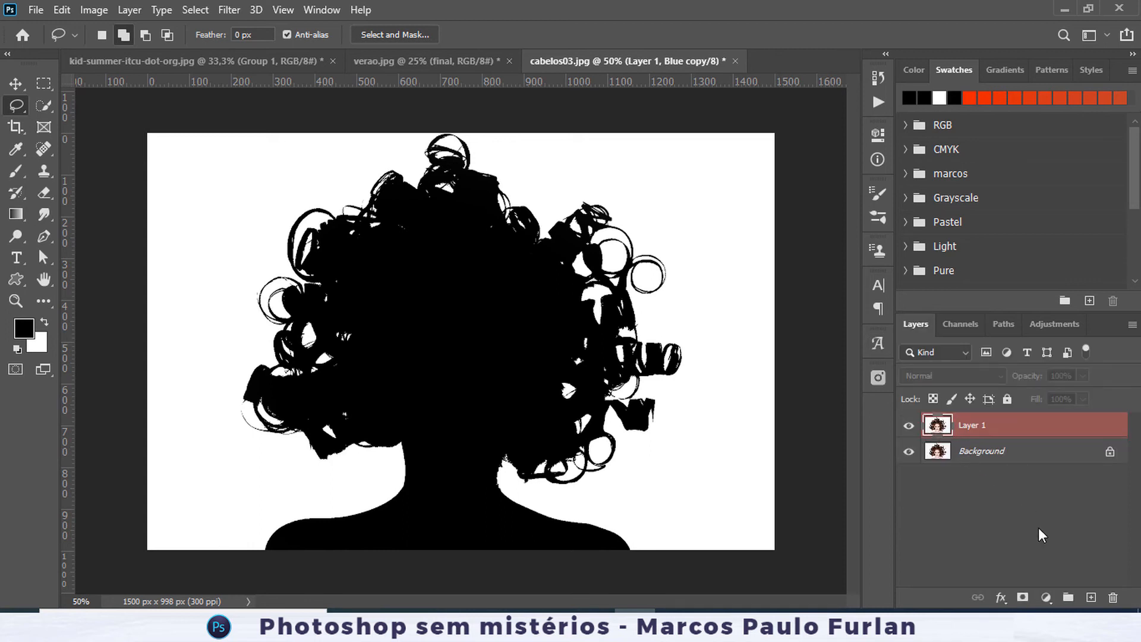
click(1022, 598)
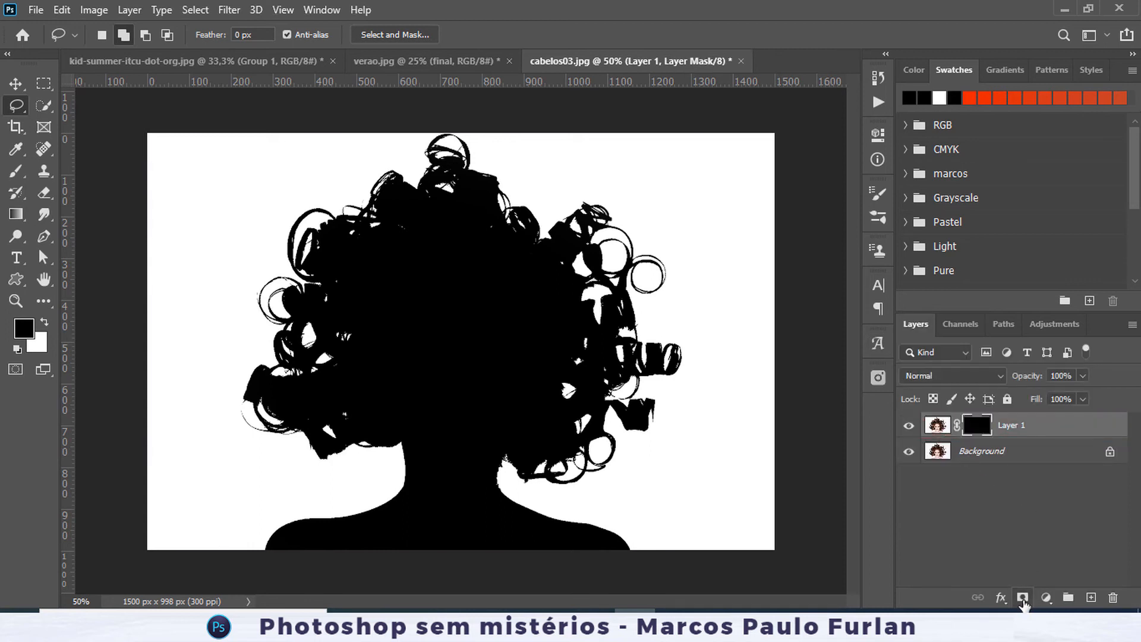
click(909, 452)
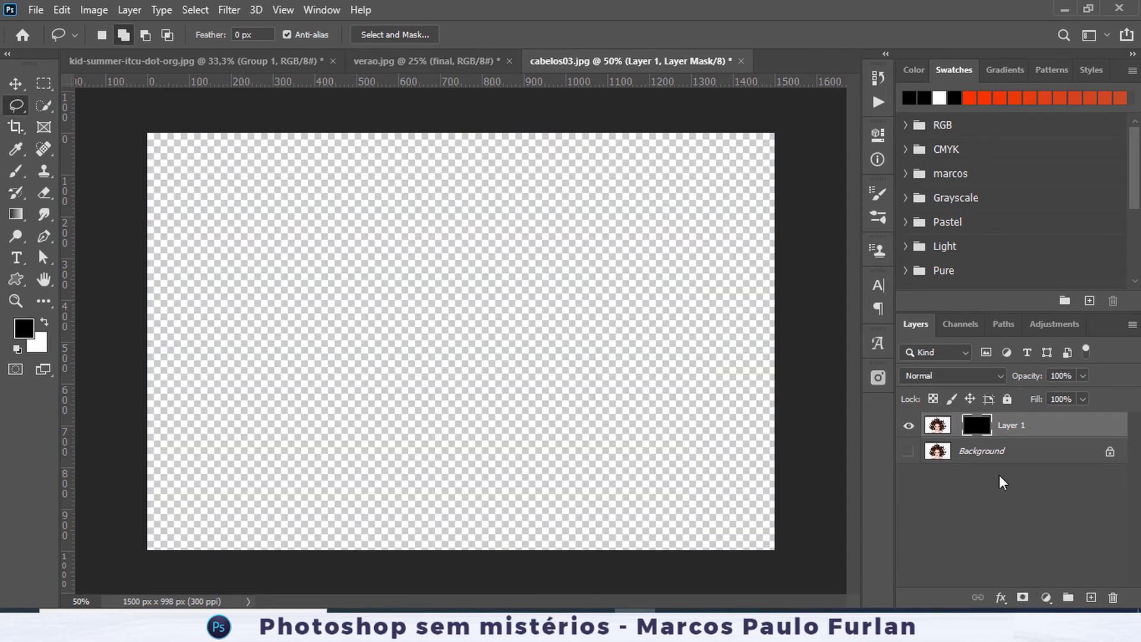
Replace Layer 1's black mask with one made from the Blue copy channel's selection, hiding the selected background.
right_click(981, 430)
click(998, 460)
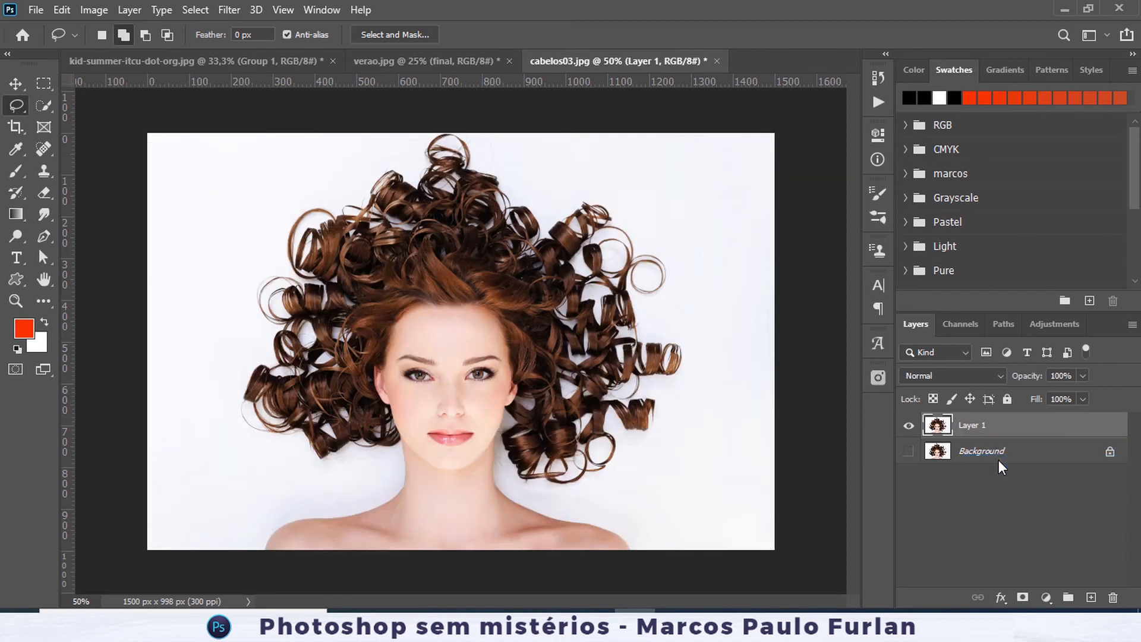
click(959, 324)
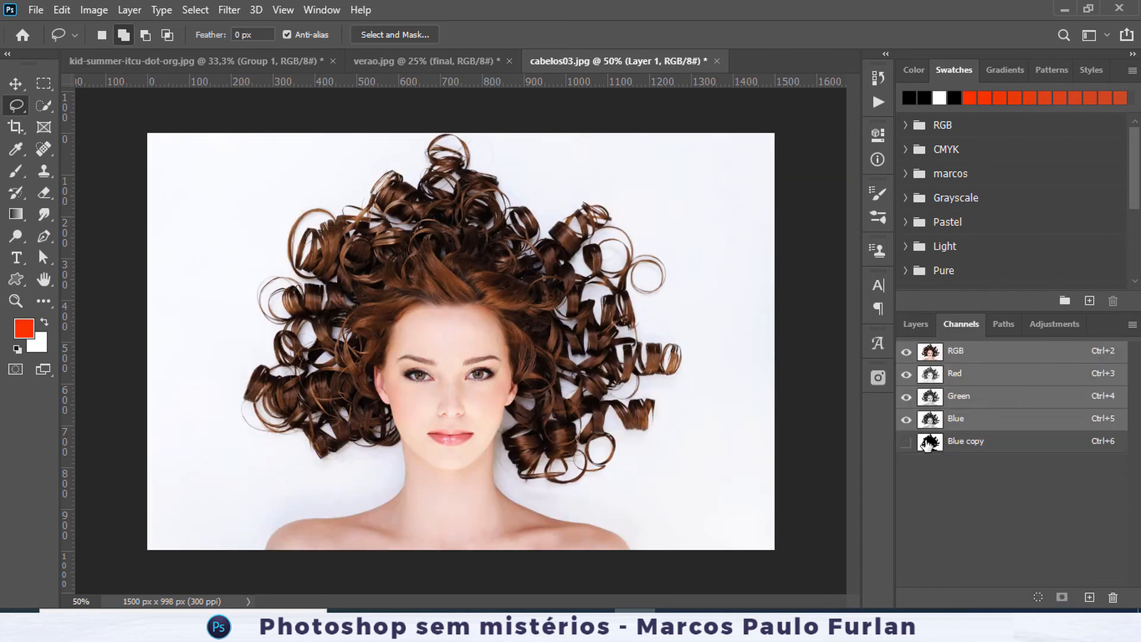
ctrl+click(928, 441)
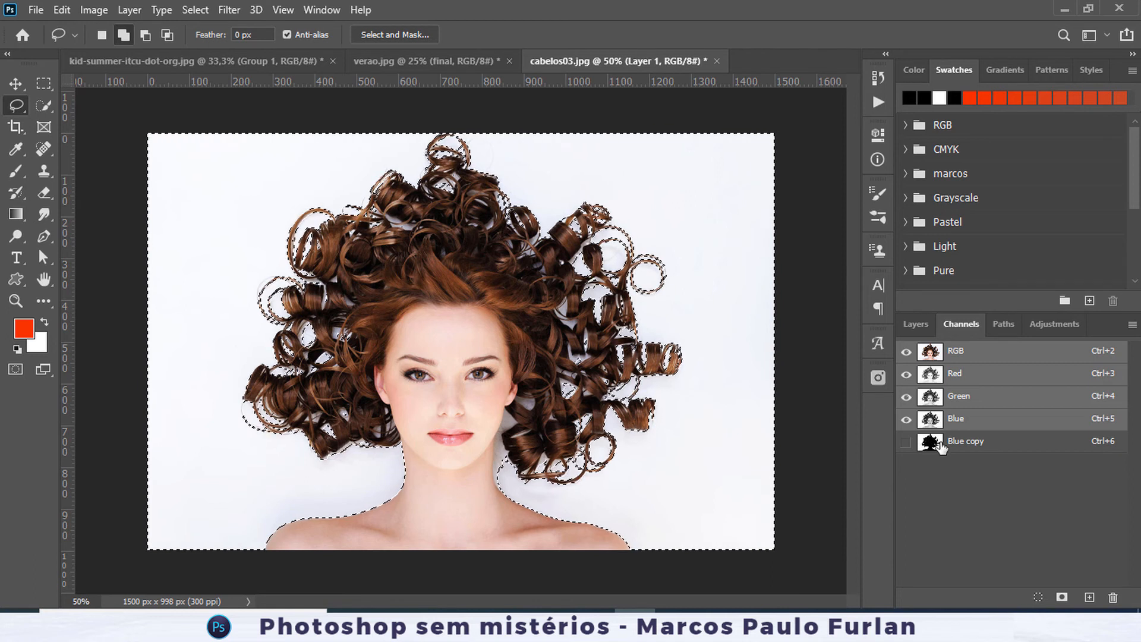
click(917, 324)
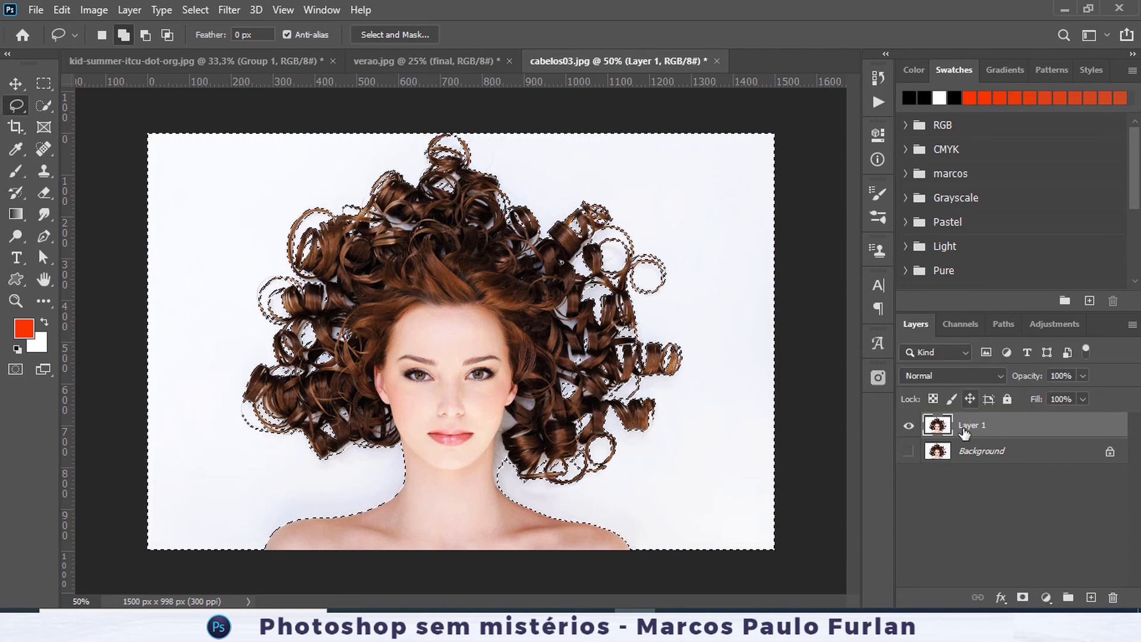
click(1022, 597)
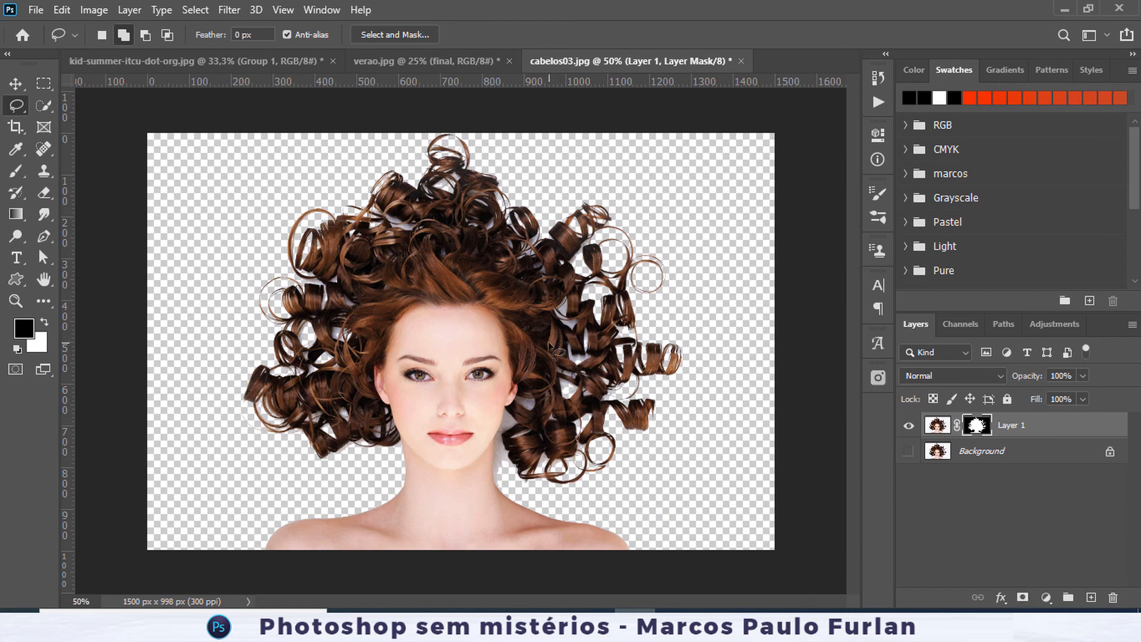
Paint black on Layer 1's mask between the neck and the curls beside it, using a 30 px brush in Normal mode.
key(ctrl+plus)
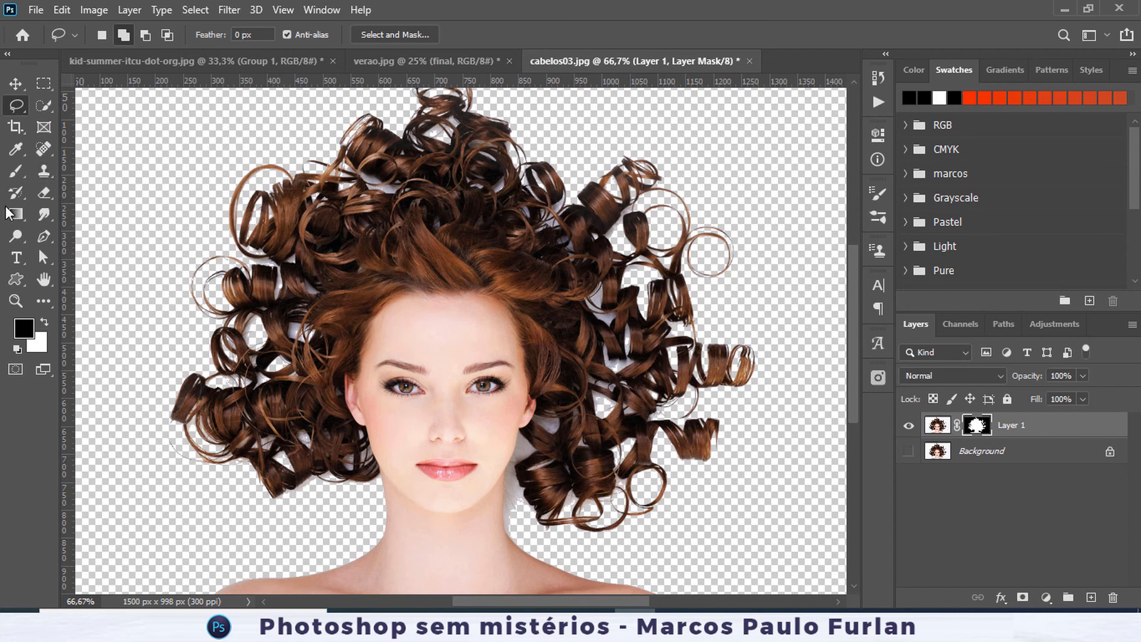
click(16, 171)
key(bracketleft)
key(bracketleft)
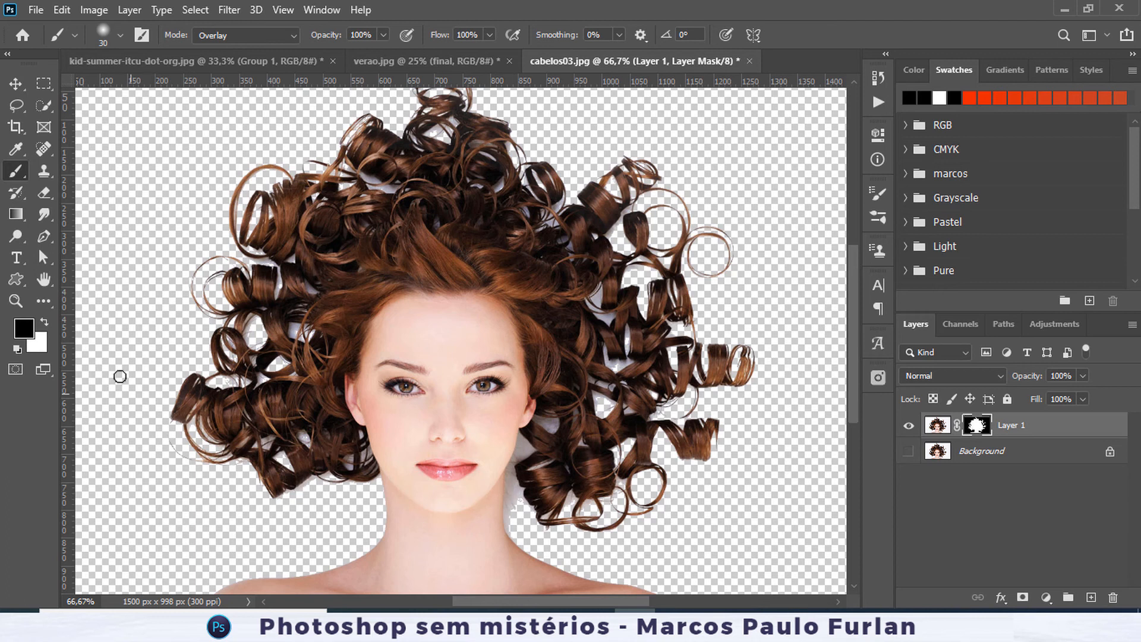
click(44, 322)
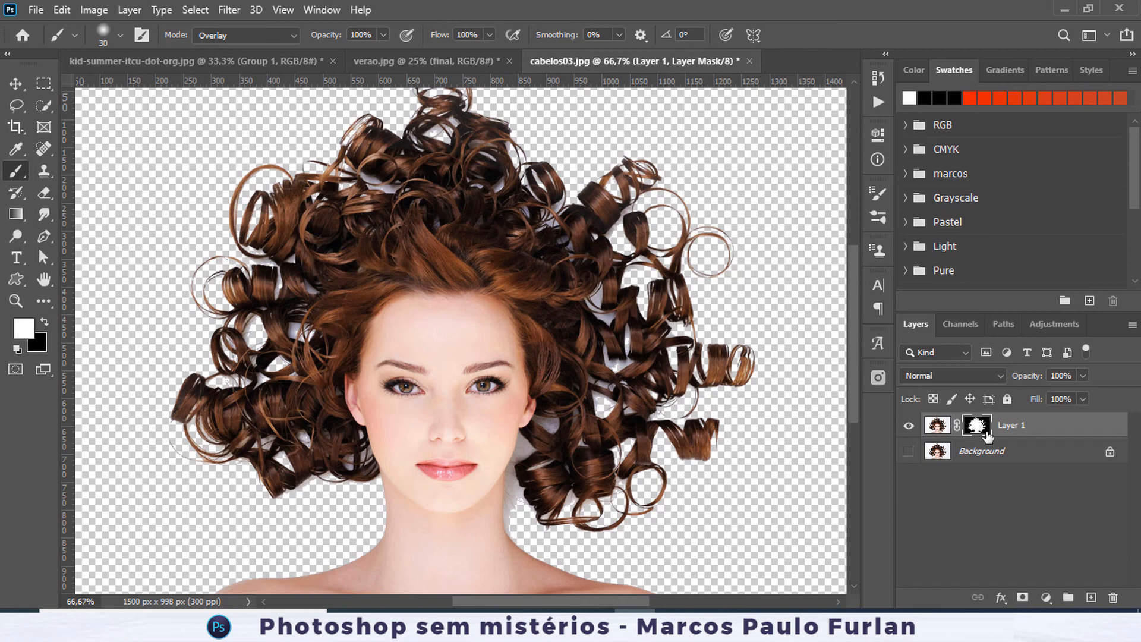
key(ctrl+plus)
key(ctrl+plus)
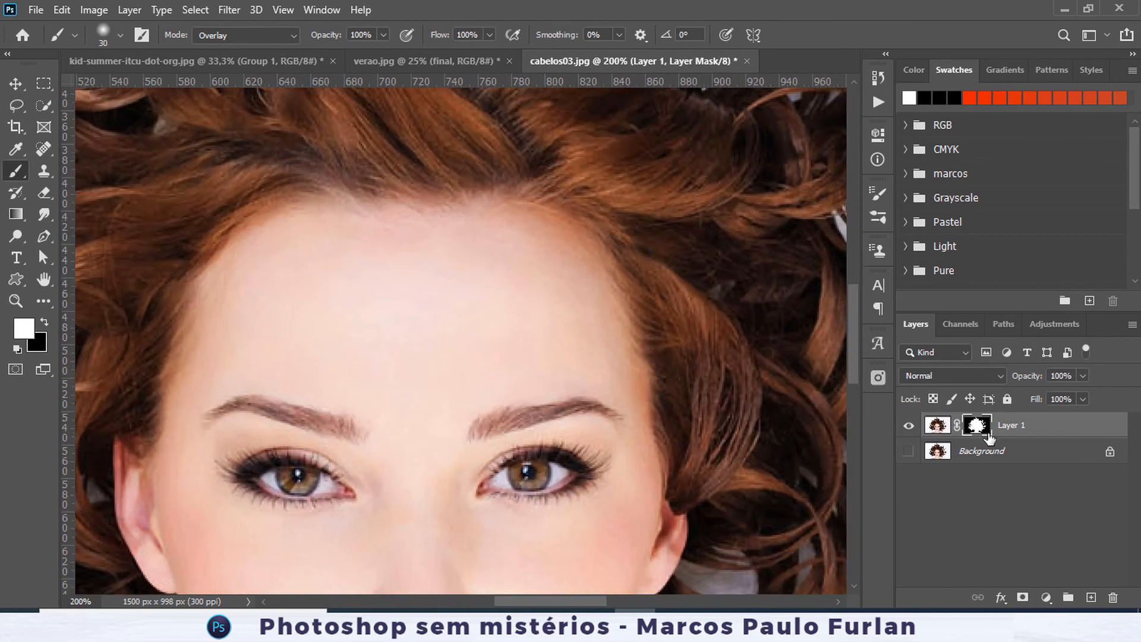
drag(710, 428, 593, 300)
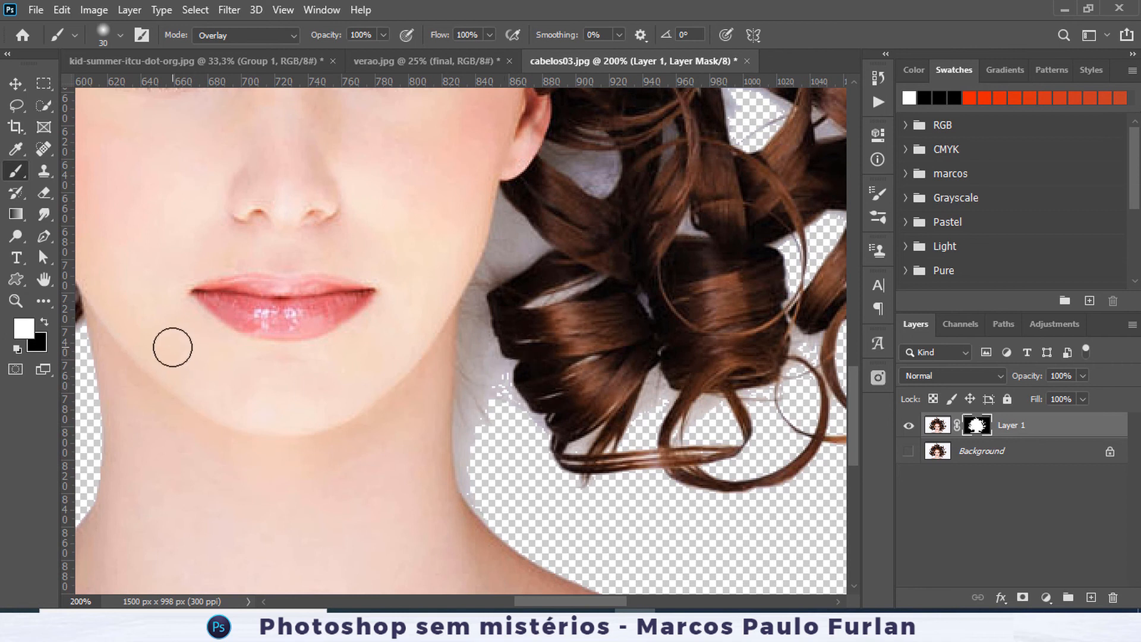
click(43, 323)
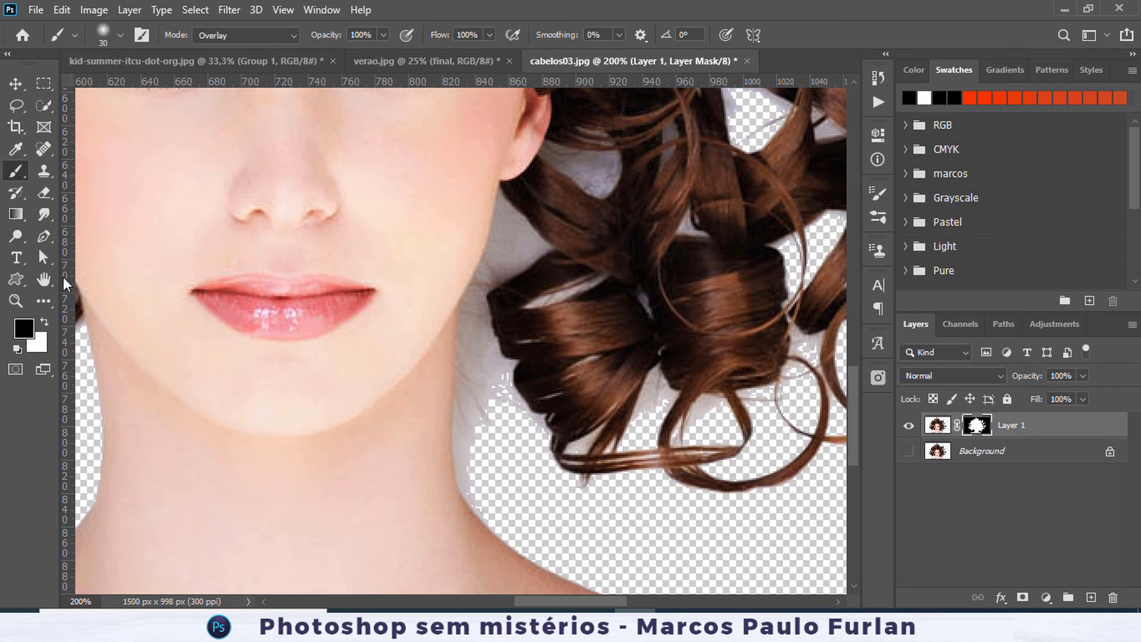
click(294, 35)
click(213, 47)
mouse_move(485, 390)
mouse_down()
mouse_move(469, 458)
mouse_move(487, 499)
mouse_move(506, 465)
mouse_move(473, 369)
mouse_move(485, 326)
mouse_up()
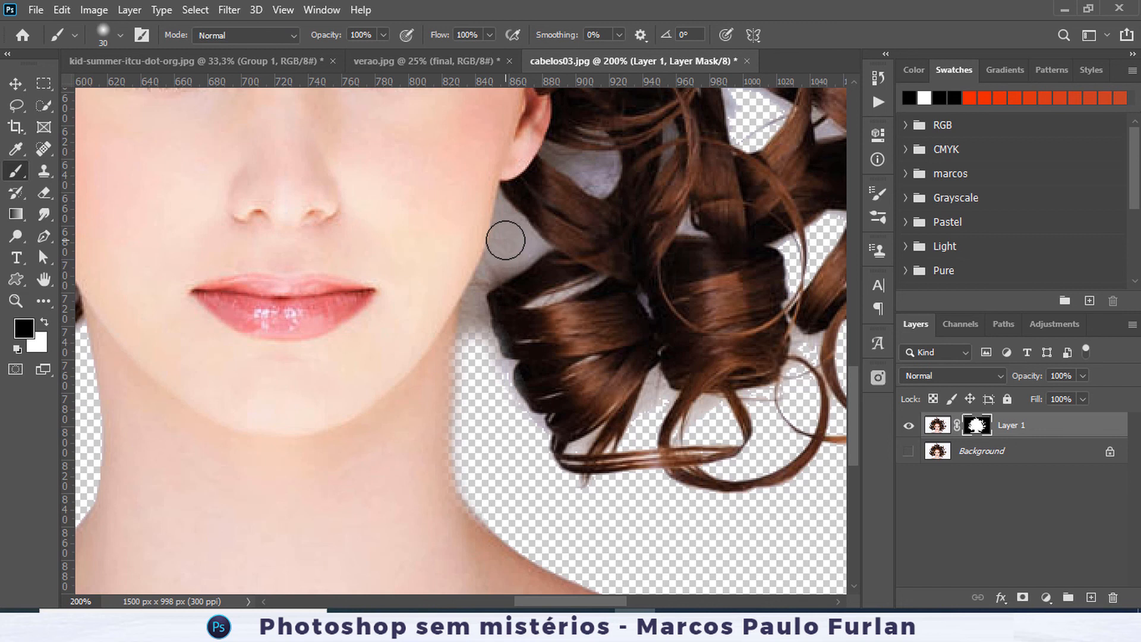
Reduce the brush to 15 px and mask out the background patch between the jaw and the curls.
key(bracketright)
key(bracketright)
key(bracketright)
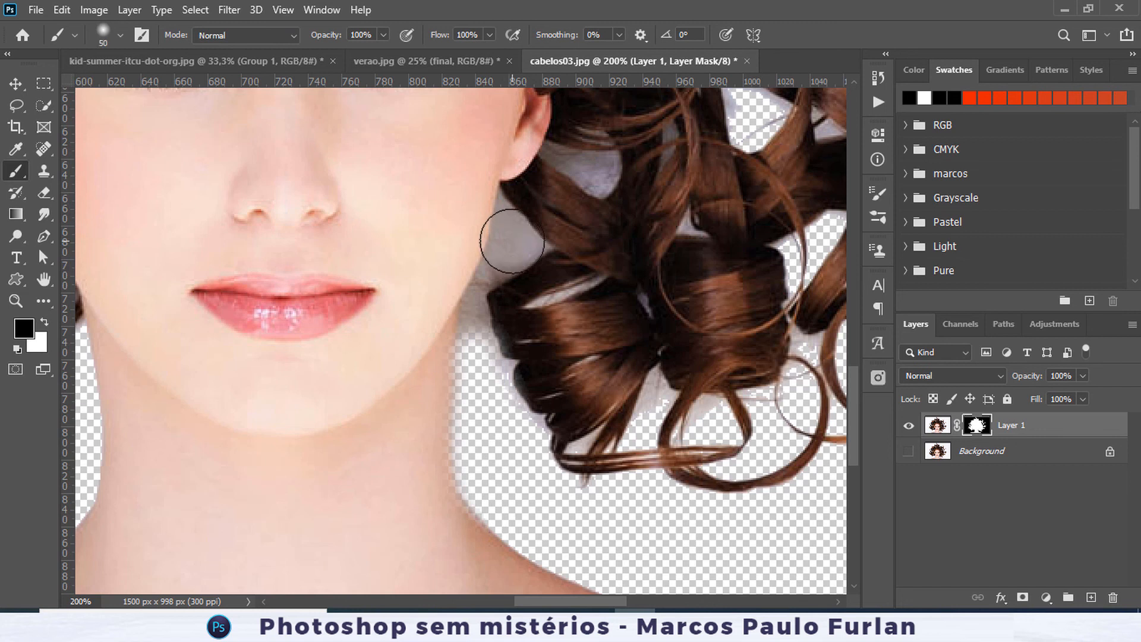
key(bracketleft)
key(bracketleft)
key(bracketleft)
key(bracketleft)
mouse_move(511, 241)
mouse_down()
mouse_move(507, 219)
mouse_move(534, 257)
mouse_up()
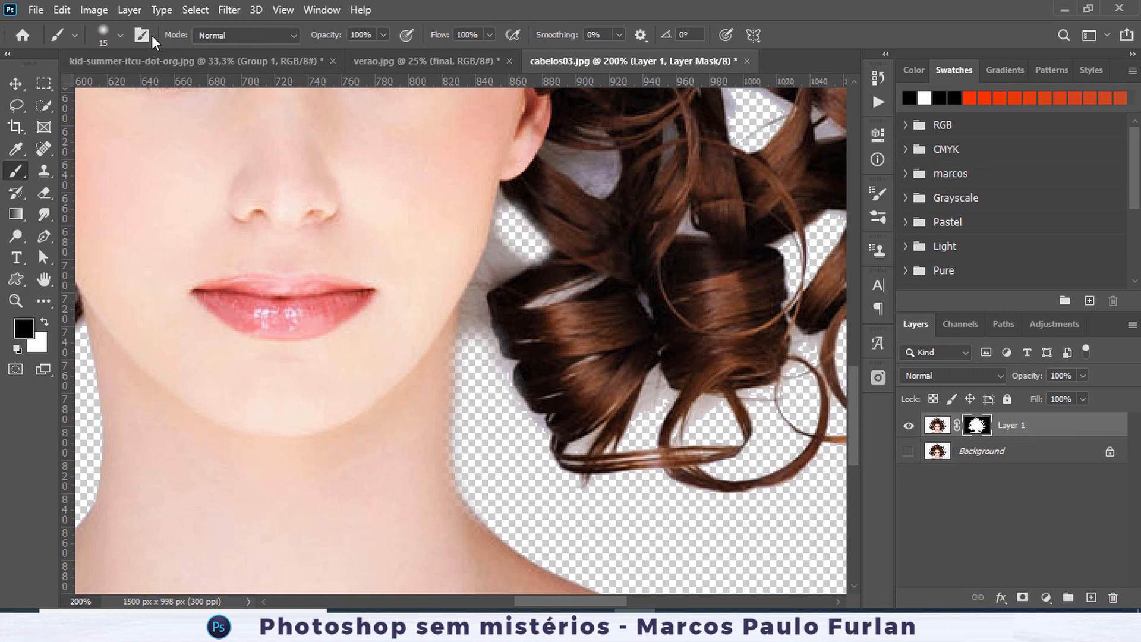
Set the brush hardness to 68% and mask out the remaining background along the jaw and in the hair gap beside the ear.
click(120, 37)
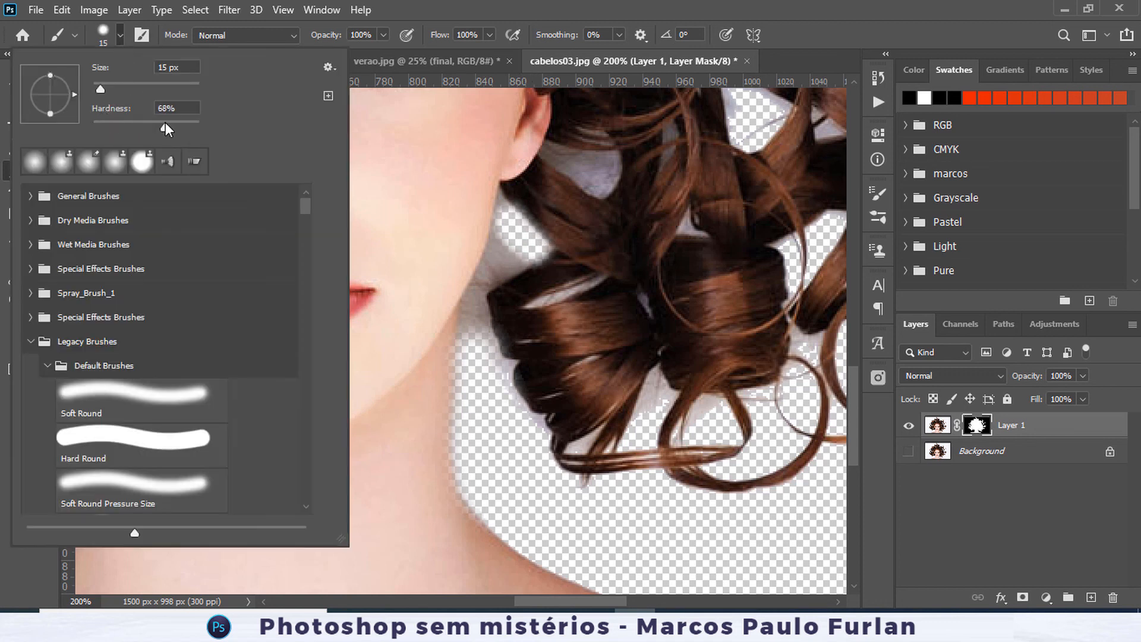
click(510, 252)
mouse_move(509, 260)
mouse_down()
mouse_move(501, 233)
mouse_move(471, 342)
mouse_move(494, 362)
mouse_move(505, 398)
mouse_move(493, 323)
mouse_move(469, 333)
mouse_up()
mouse_move(581, 168)
mouse_down()
mouse_move(597, 169)
mouse_move(586, 178)
mouse_move(562, 161)
mouse_move(612, 166)
mouse_move(612, 179)
mouse_move(556, 159)
mouse_up()
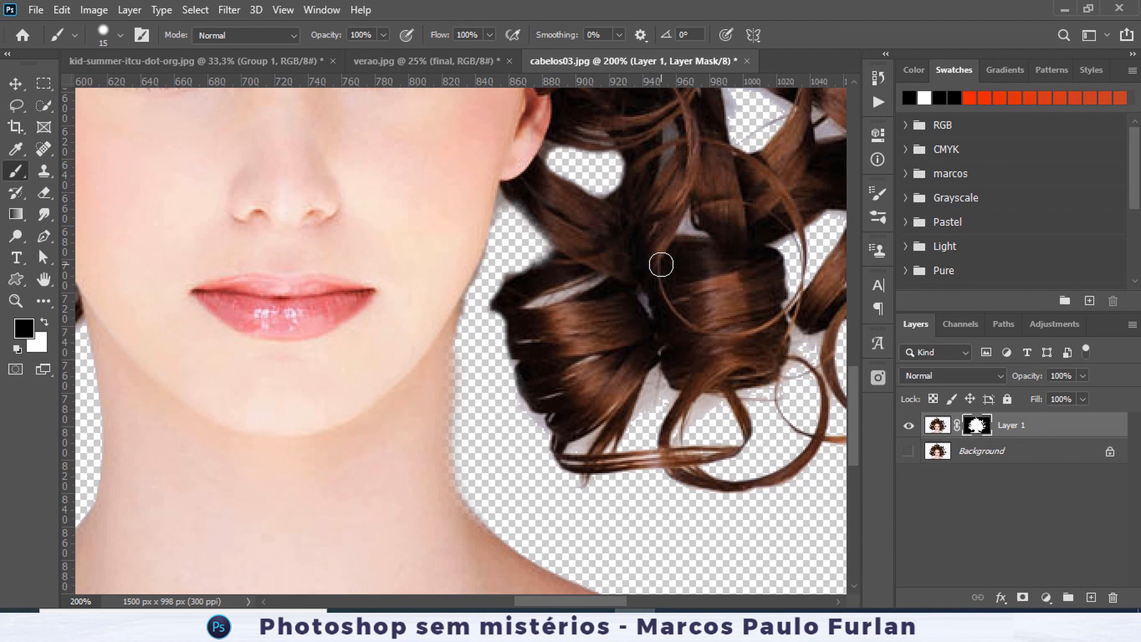
Add a new empty layer above Layer 1 and clip it to Layer 1.
key(ctrl+0)
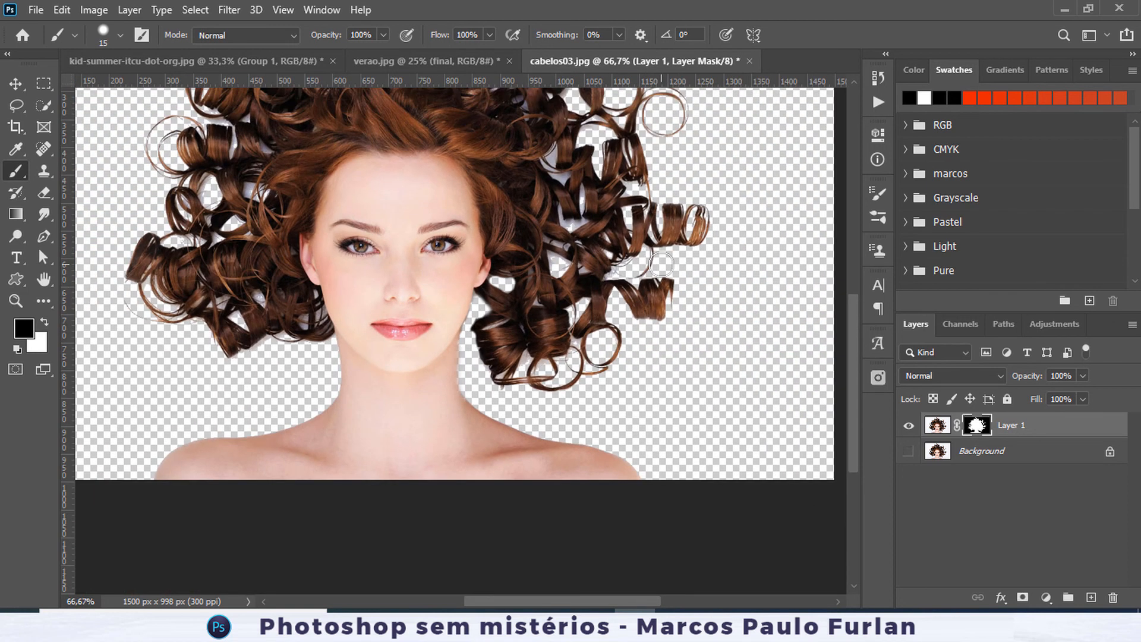
key(ctrl+1)
drag(634, 214, 597, 426)
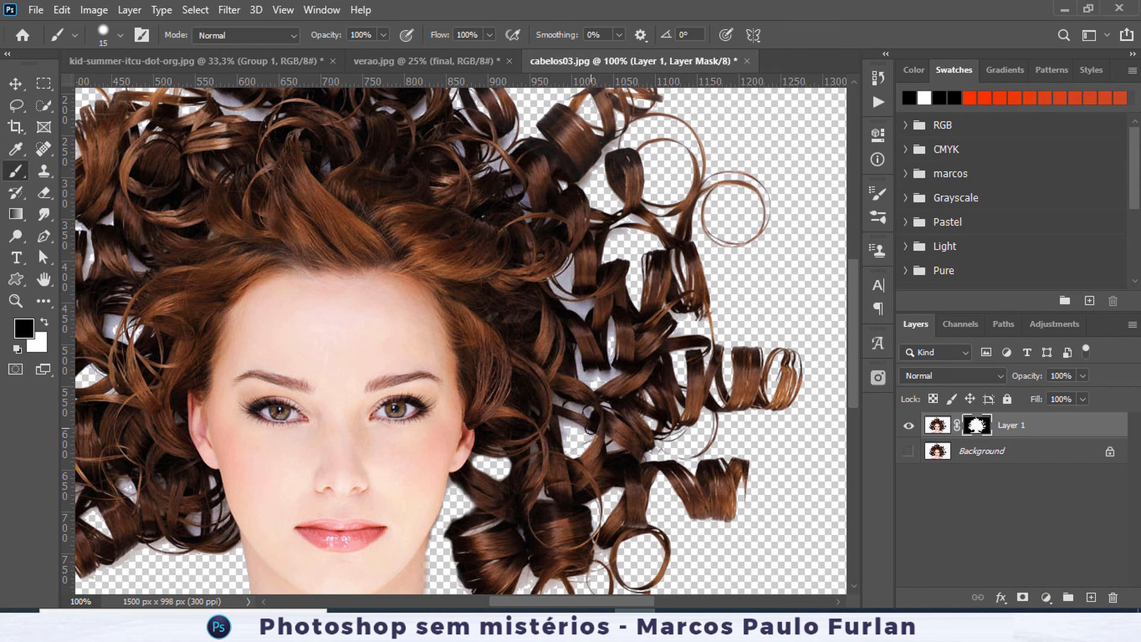
key(ctrl+minus)
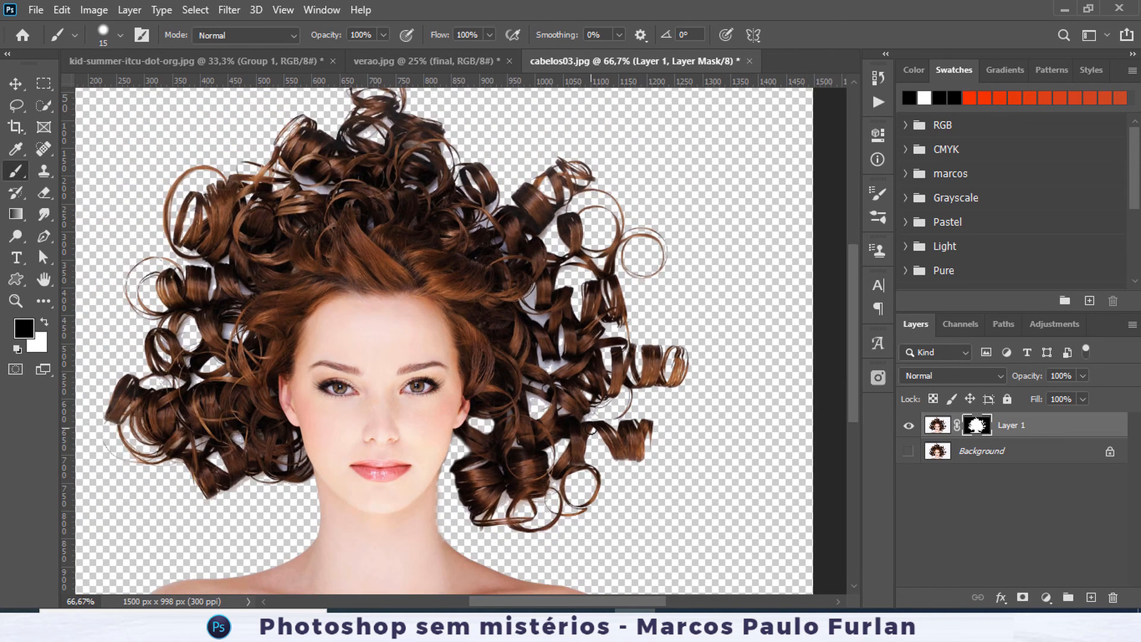
click(1090, 597)
right_click(937, 424)
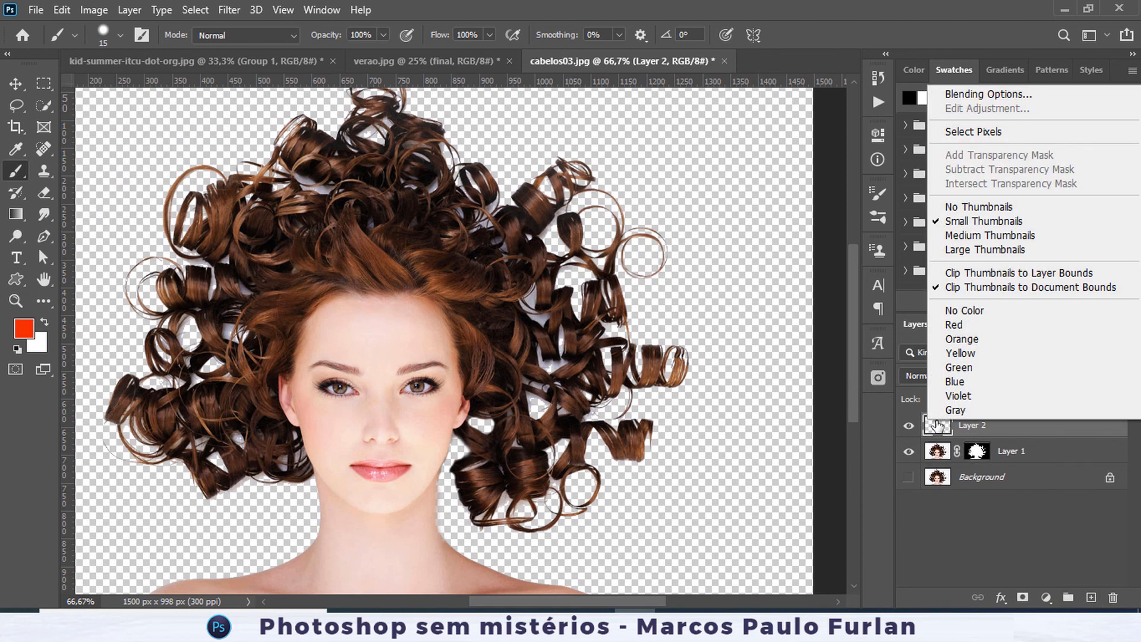
right_click(964, 426)
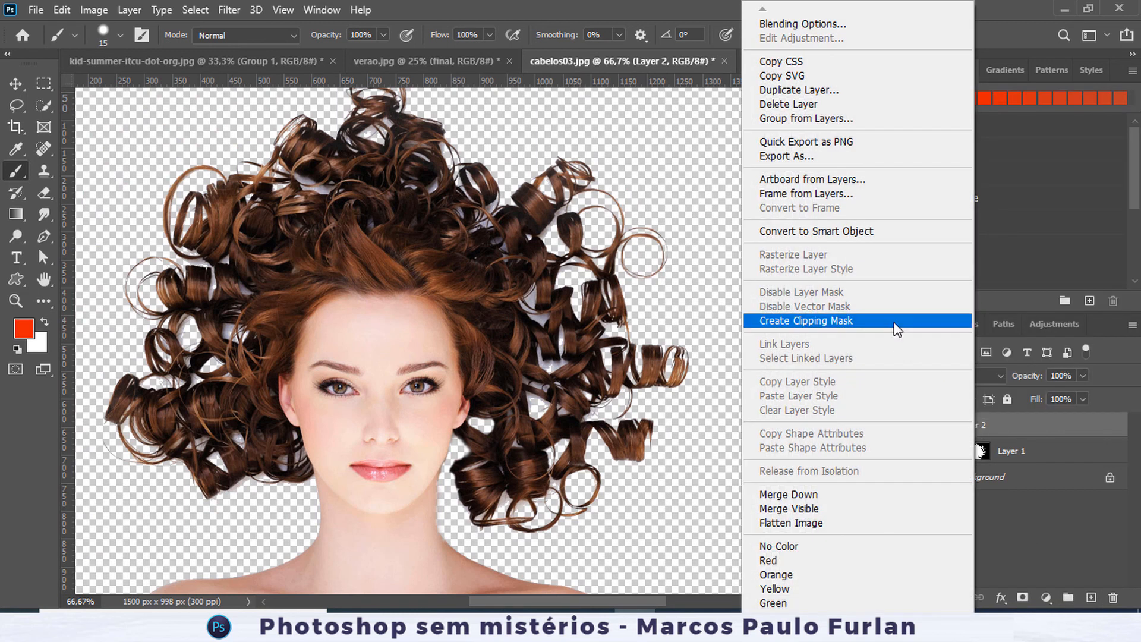
click(893, 324)
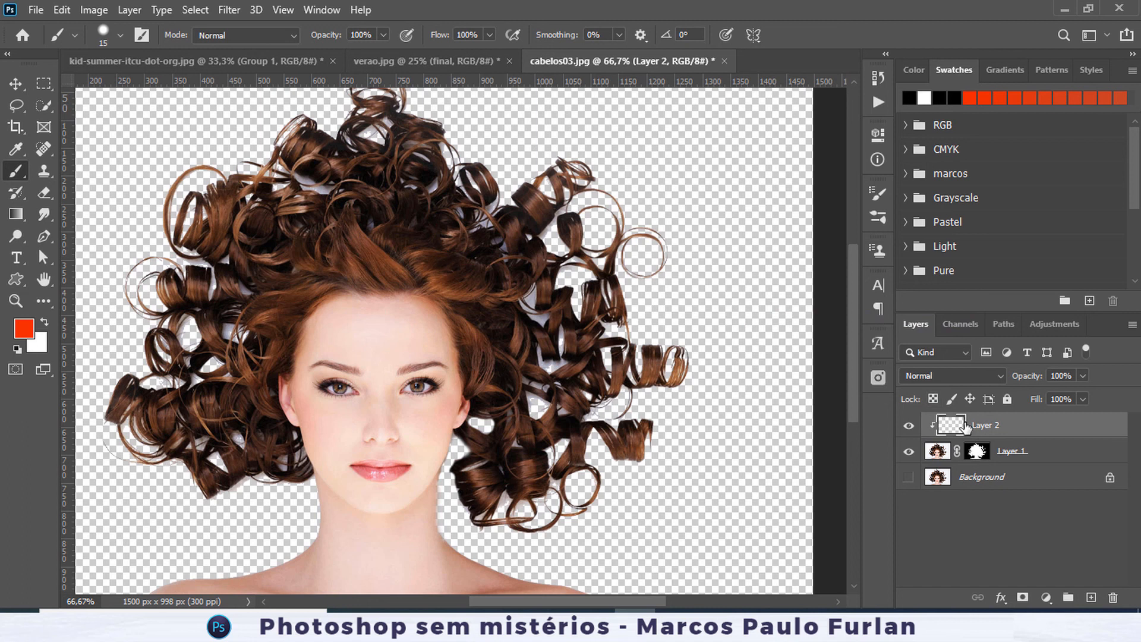
Clone dark hair over the light gaps on the hair's right side with an 80 px Clone Stamp in Darken mode, sampling Current & Below.
click(44, 171)
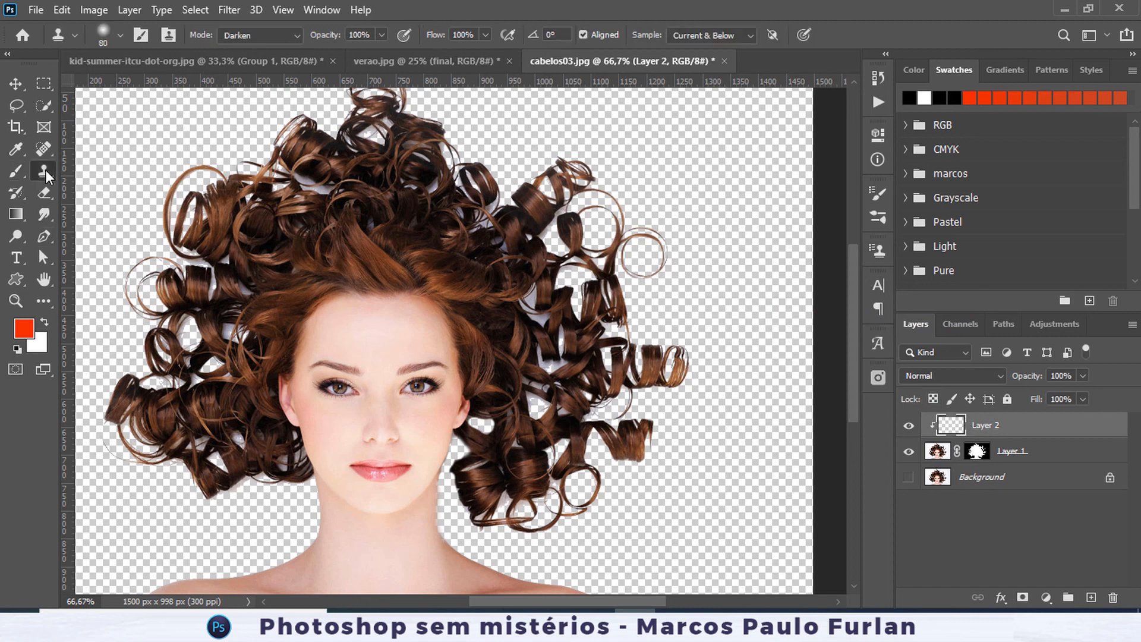
click(750, 35)
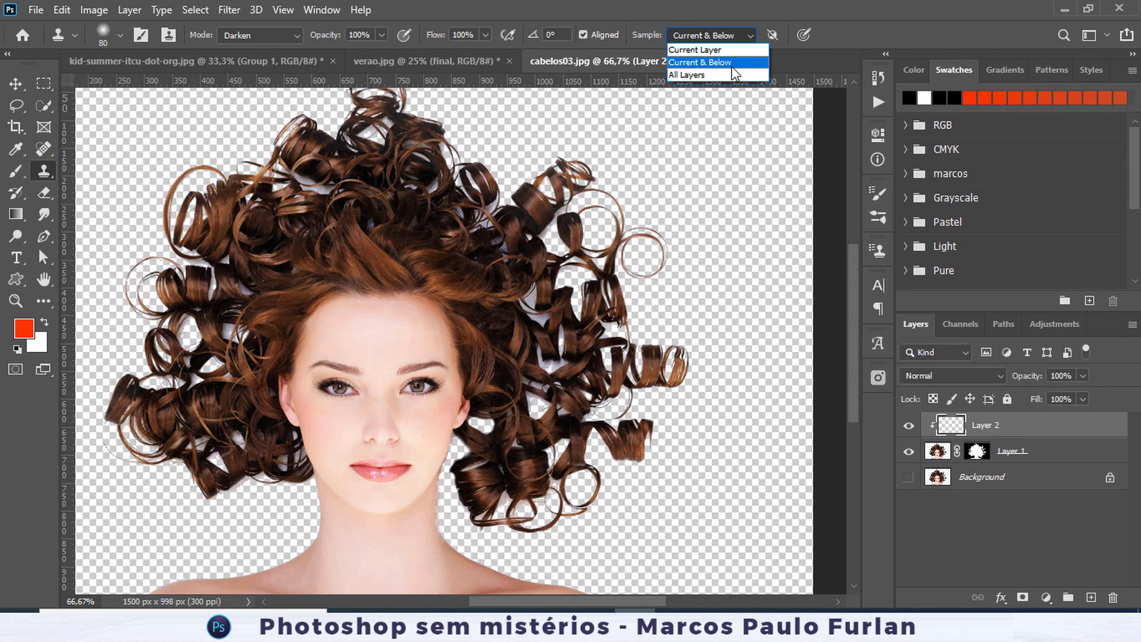
click(732, 67)
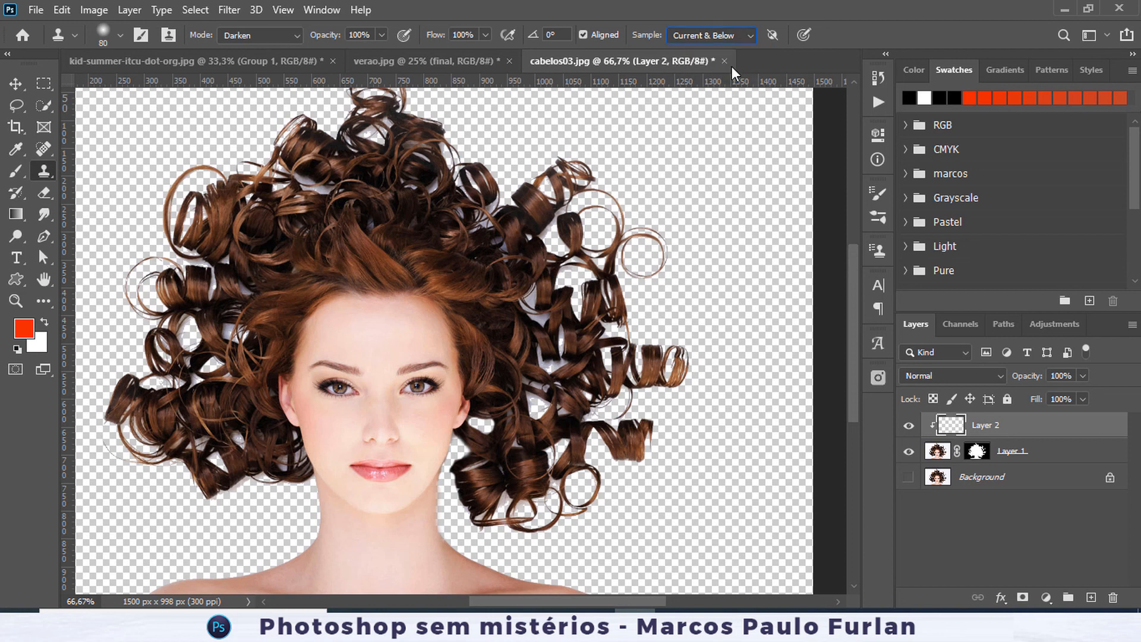
click(247, 36)
click(250, 100)
alt+click(481, 238)
mouse_move(482, 223)
mouse_down()
mouse_move(496, 196)
mouse_move(463, 187)
mouse_move(460, 169)
mouse_up()
alt+click(459, 230)
alt+click(466, 230)
alt+click(526, 348)
mouse_move(540, 315)
mouse_down()
mouse_move(540, 297)
mouse_move(530, 302)
mouse_move(551, 307)
mouse_move(537, 308)
mouse_move(498, 228)
mouse_move(479, 241)
mouse_up()
alt+click(541, 305)
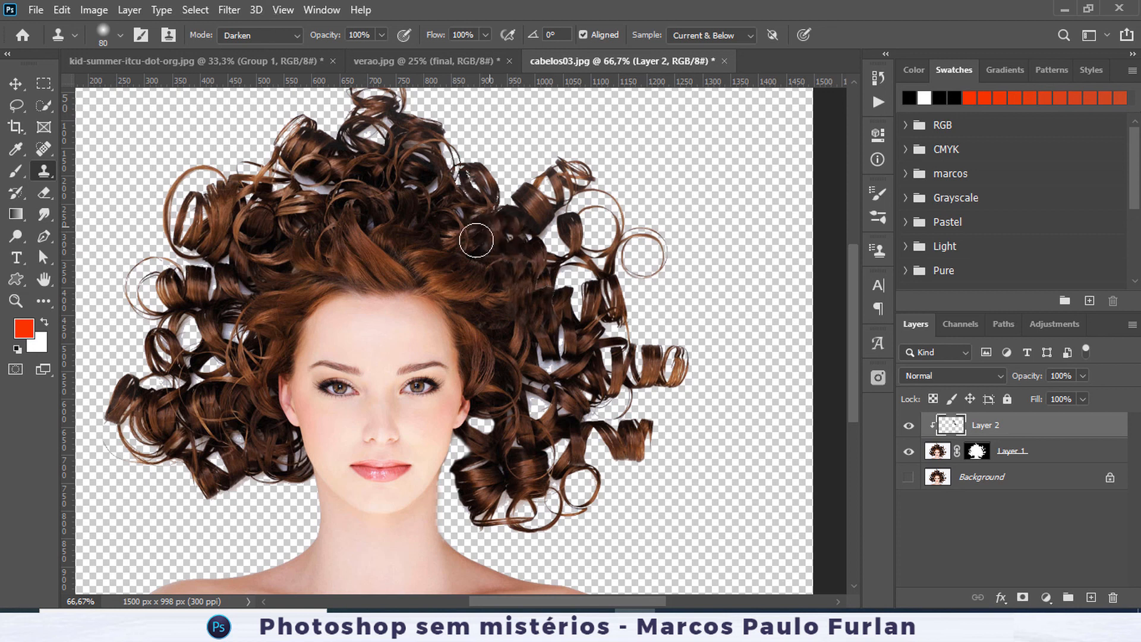
Clone dark hair over the light gaps in the curls on the left and upper-left side of the head.
alt+click(262, 317)
drag(241, 338, 220, 335)
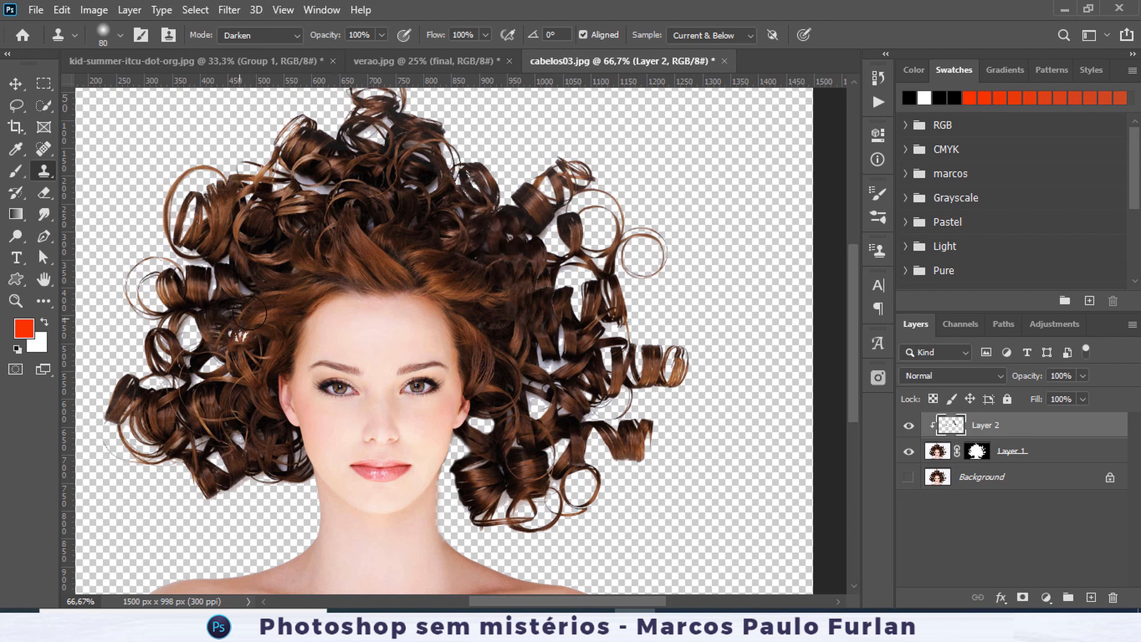
alt+click(315, 207)
mouse_move(329, 190)
mouse_down()
mouse_move(324, 167)
mouse_move(296, 184)
mouse_up()
alt+click(334, 155)
alt+click(301, 185)
drag(255, 259, 243, 266)
alt+click(257, 263)
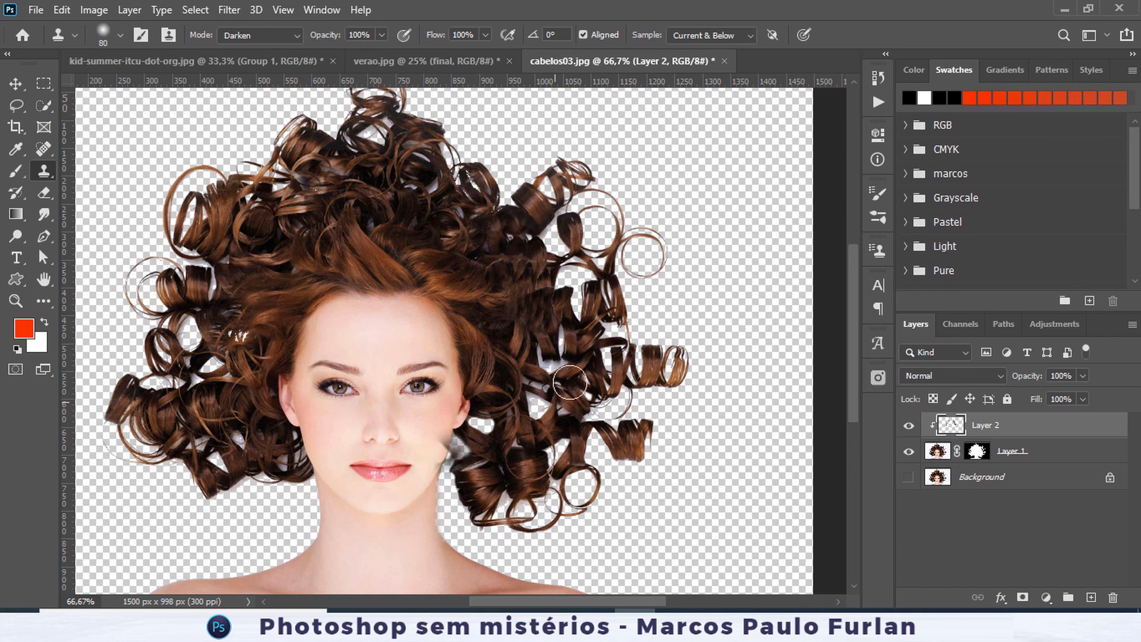
Close cabelos03.jpg without saving its changes.
key(ctrl+minus)
key(ctrl+minus)
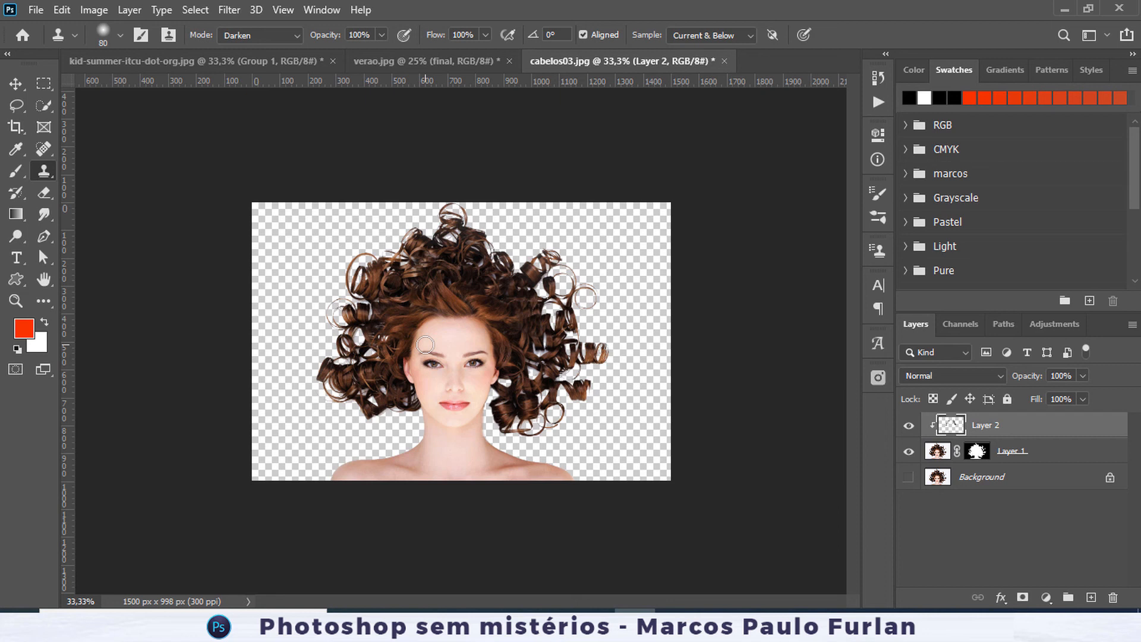
click(726, 61)
click(580, 241)
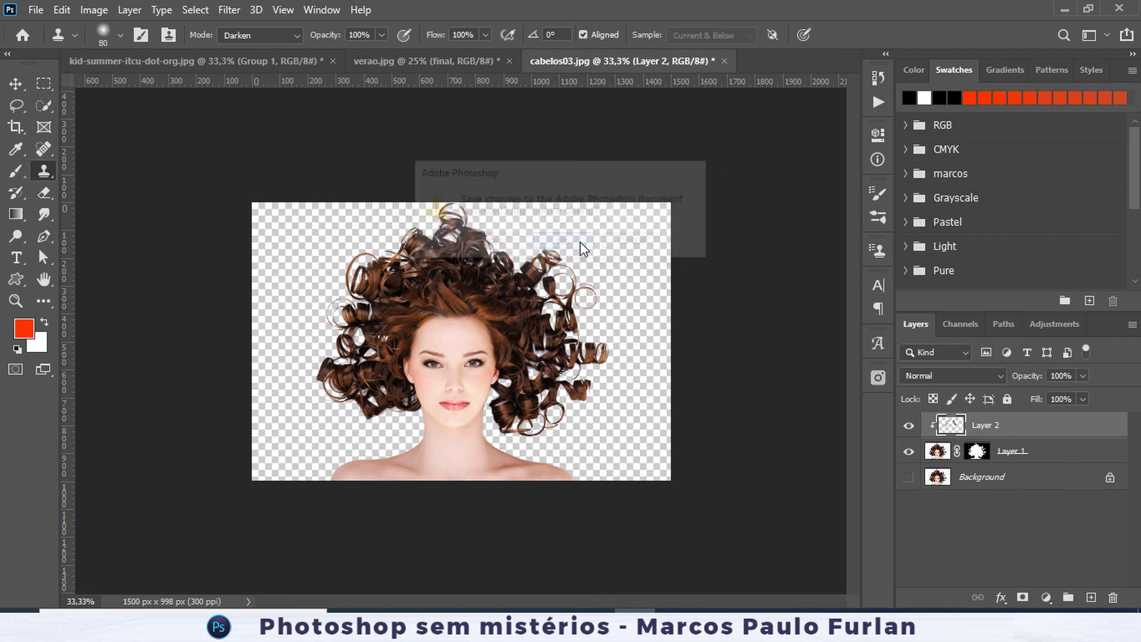